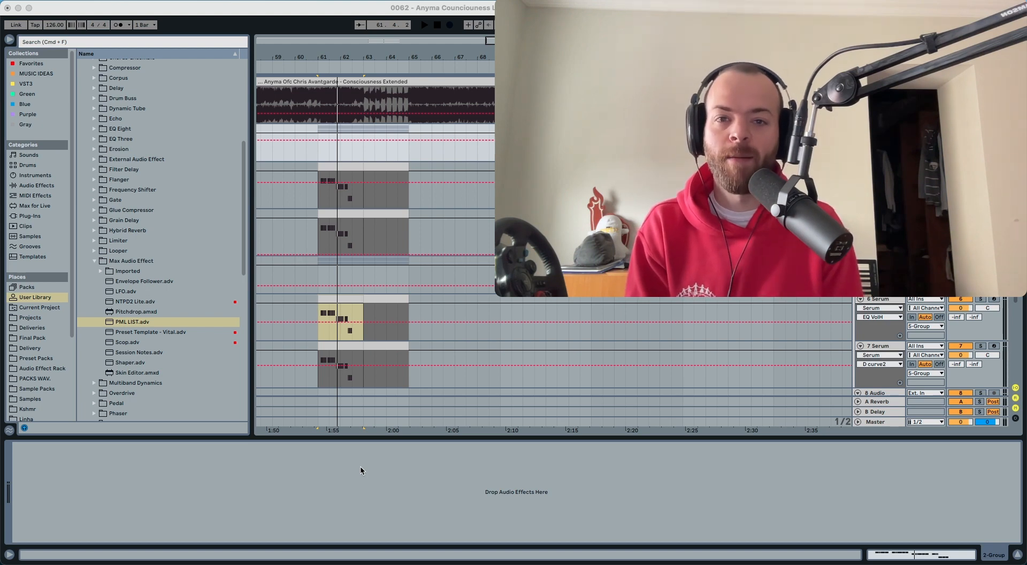
Play the looped section from bar 61 to 63 several times to compare the reference track with the recreated lead
click(398, 496)
key(space)
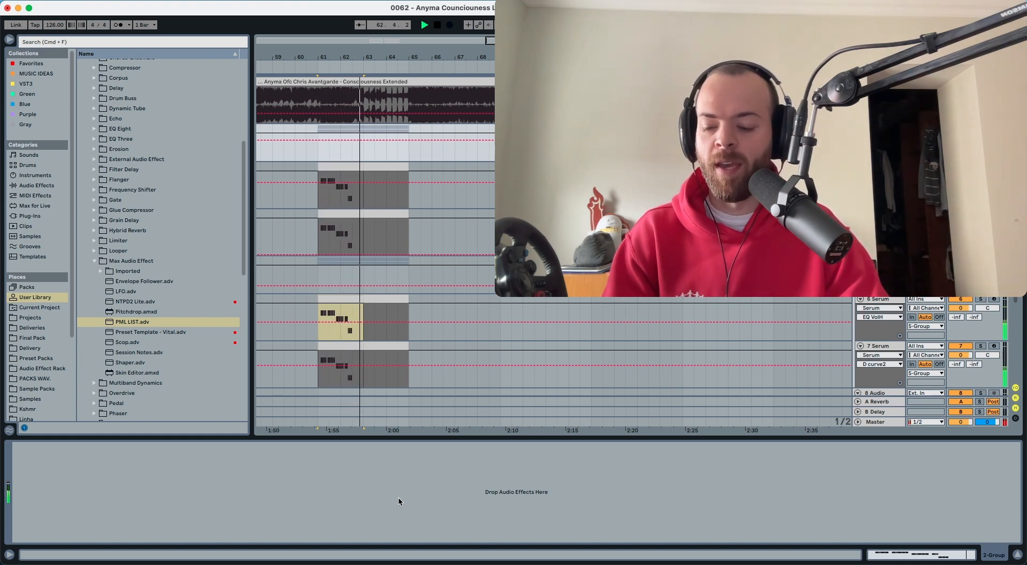
key(space)
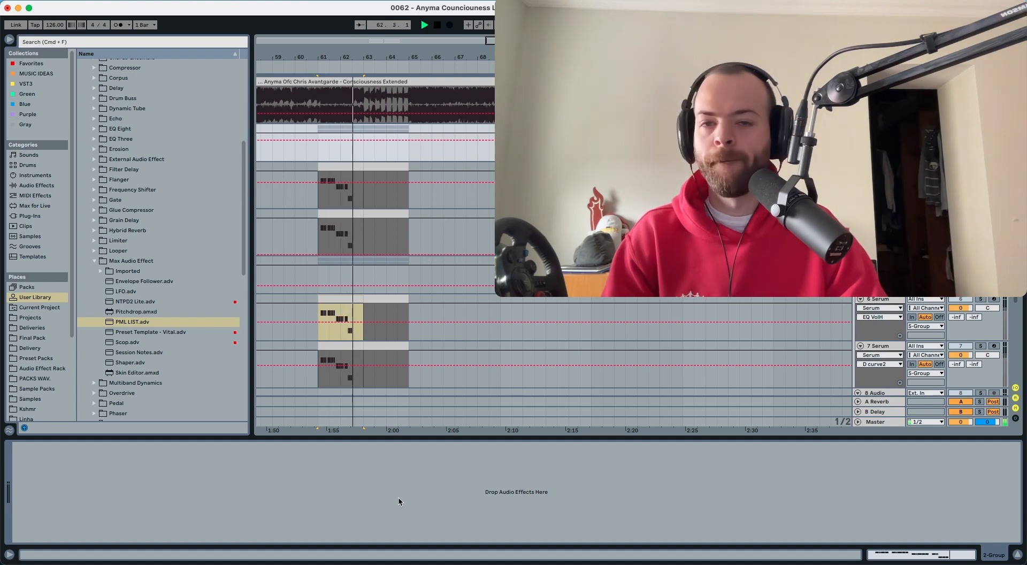
key(space)
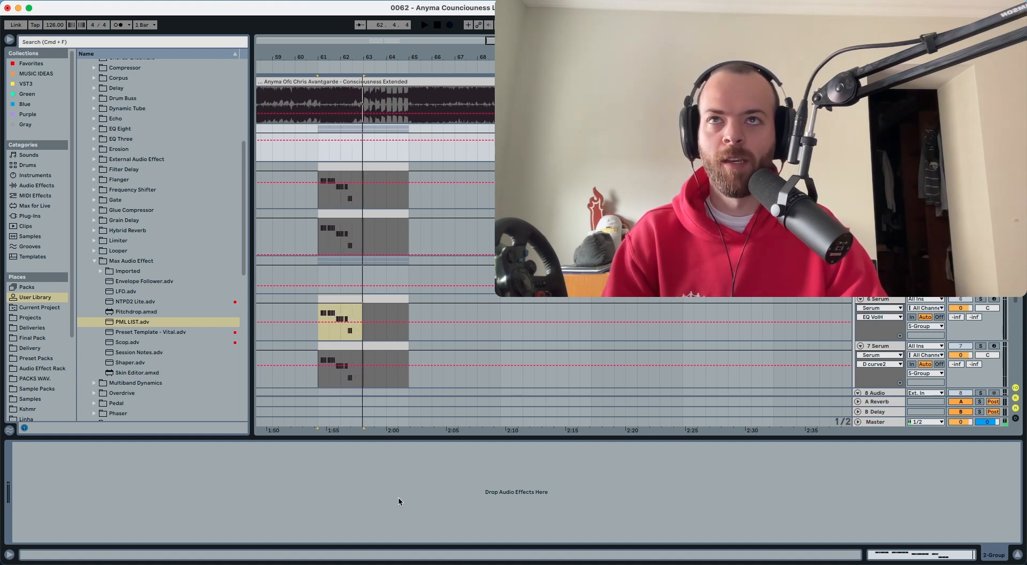
key(space)
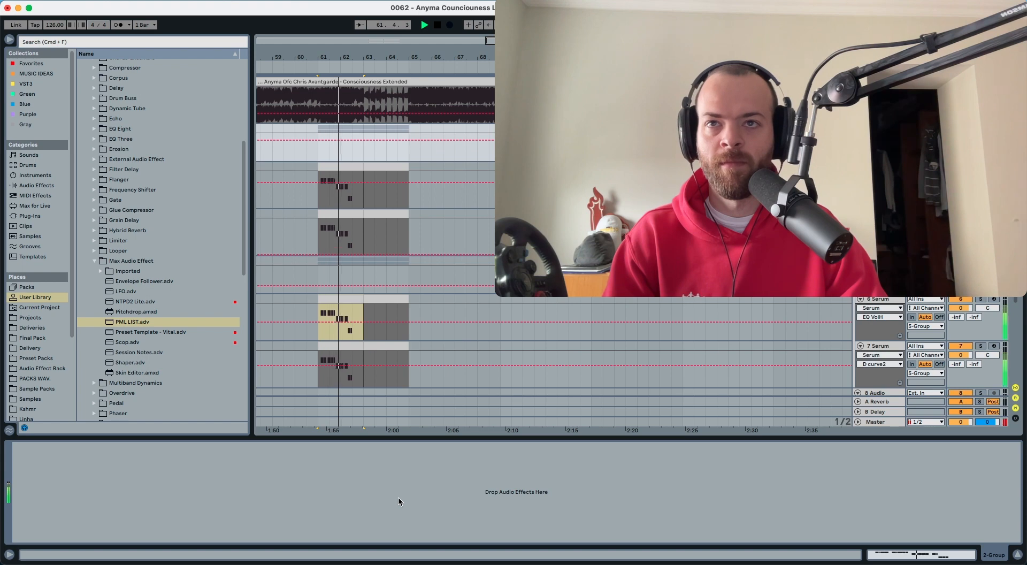
key(space)
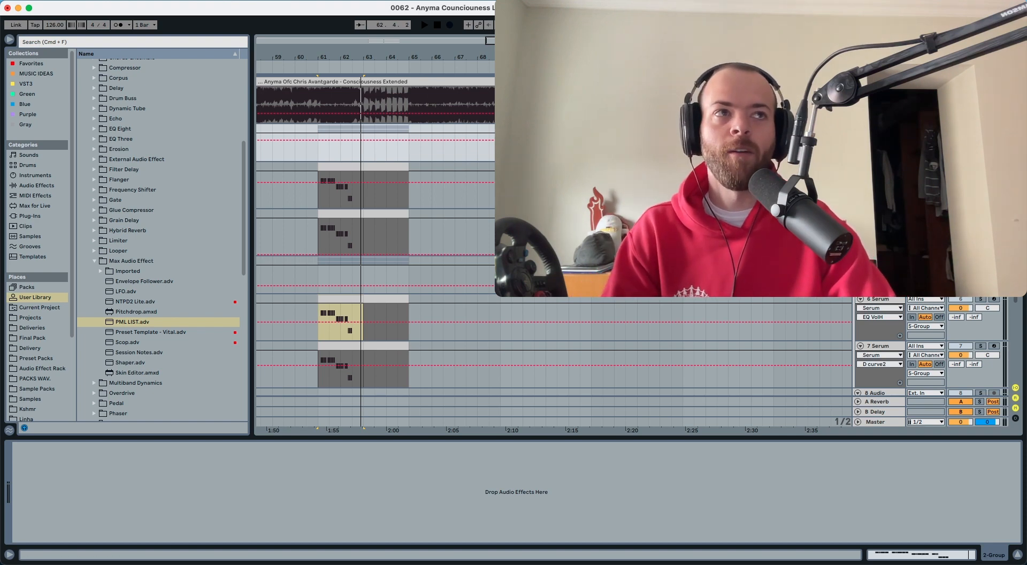
key(space)
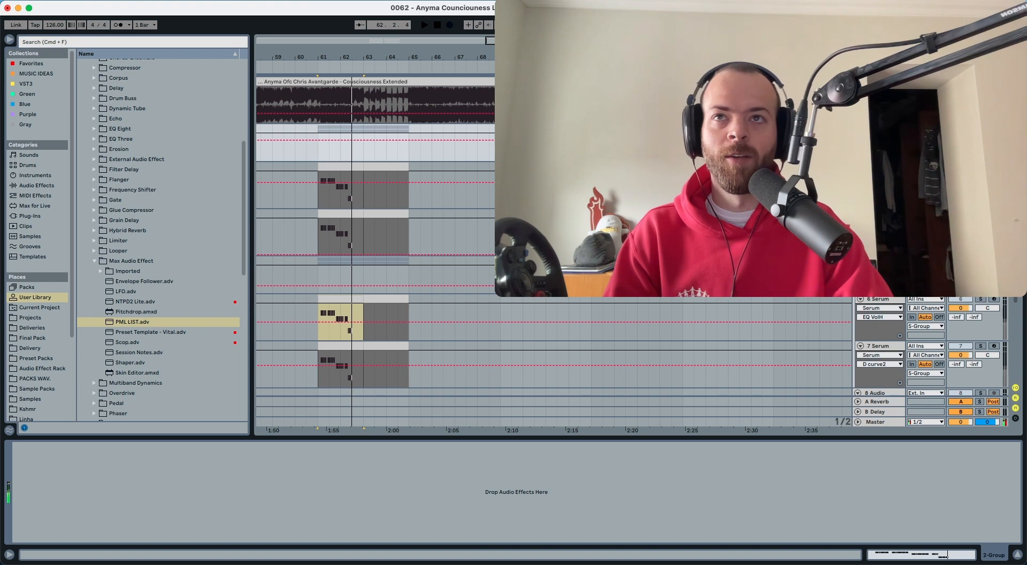
key(space)
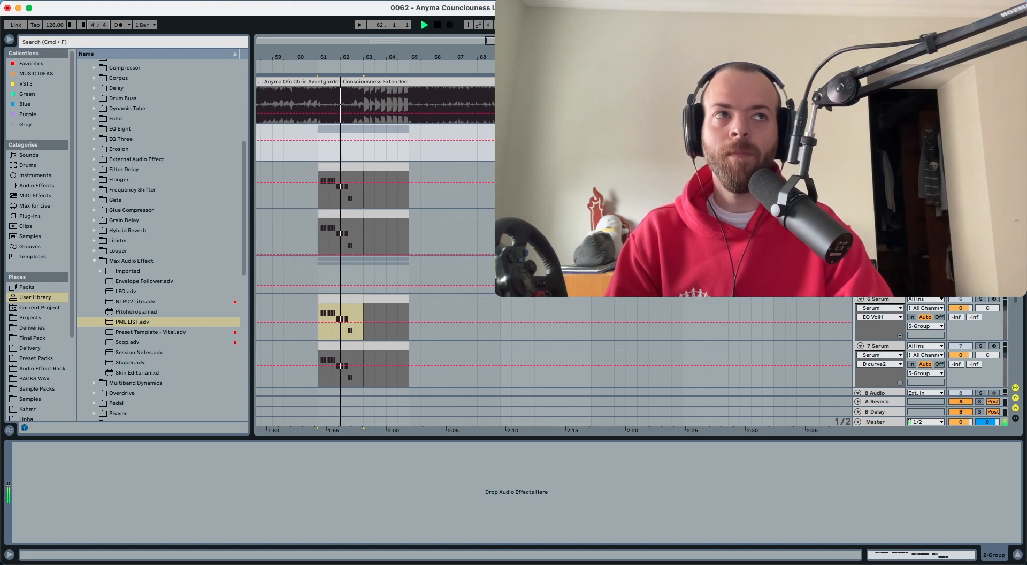
key(space)
key(space)
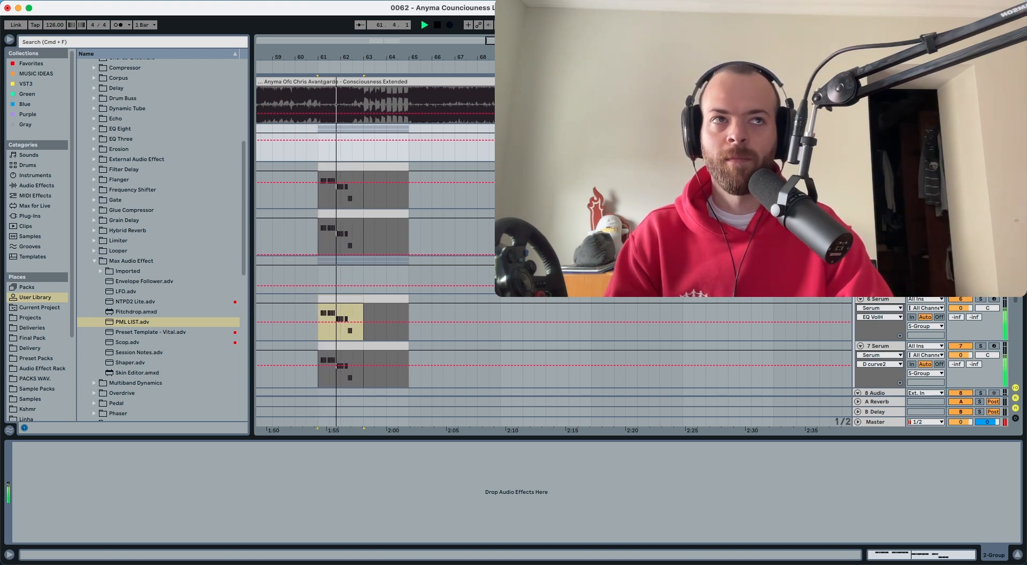
key(space)
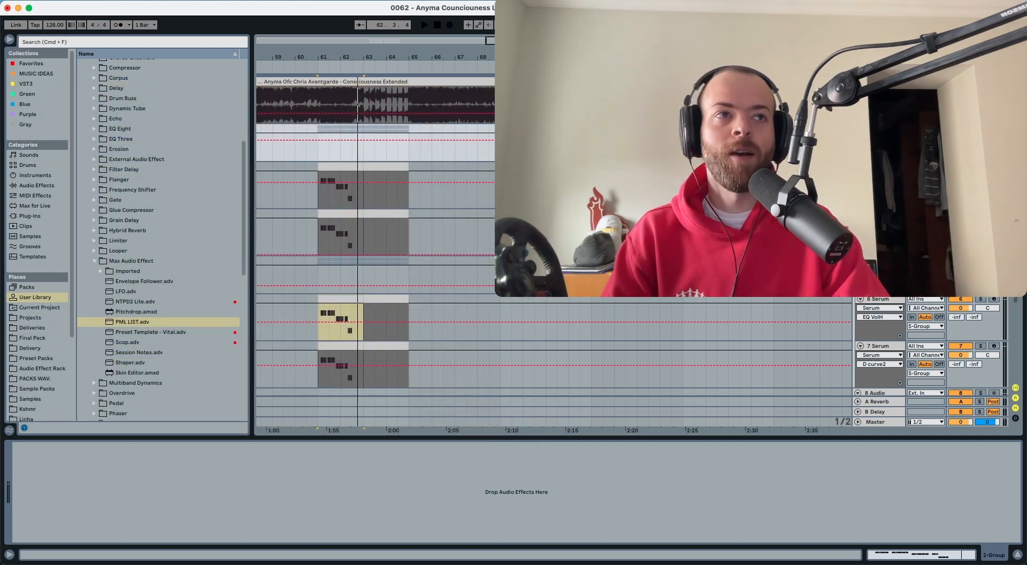
Solo the 5 Group, audition it, and inspect the LFOTool volume curve on the 6 Serum track
click(428, 275)
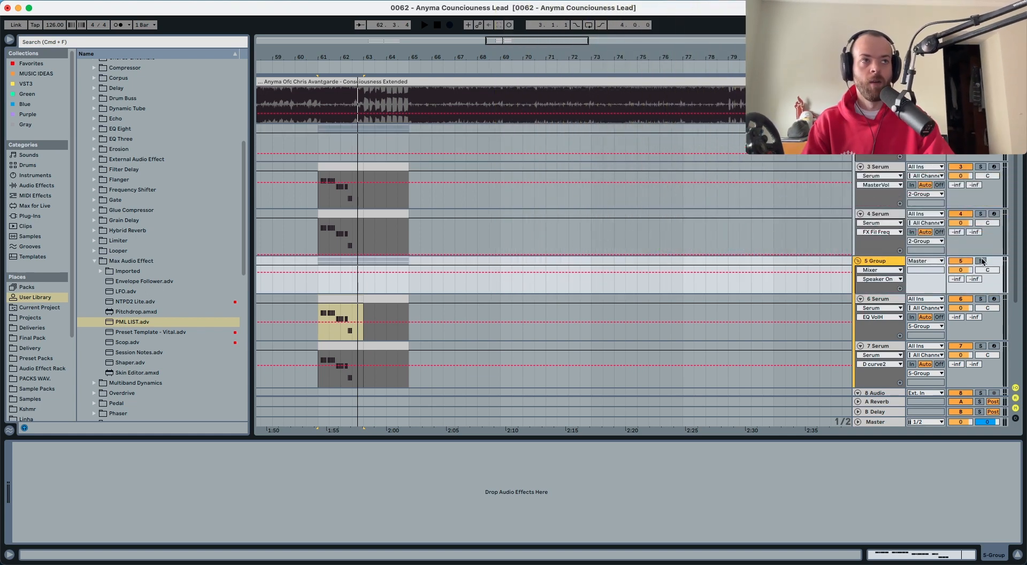
key(space)
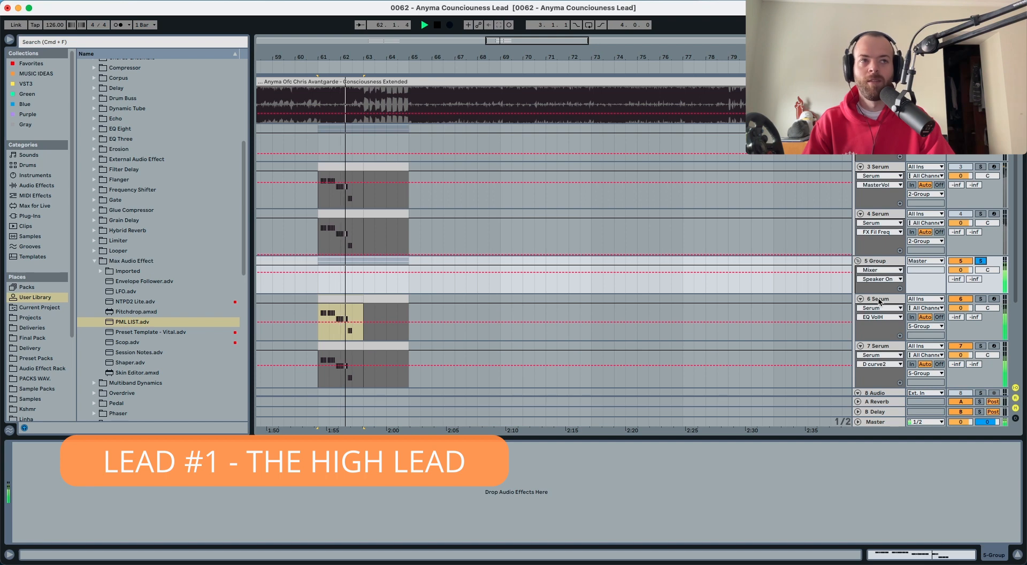
click(879, 300)
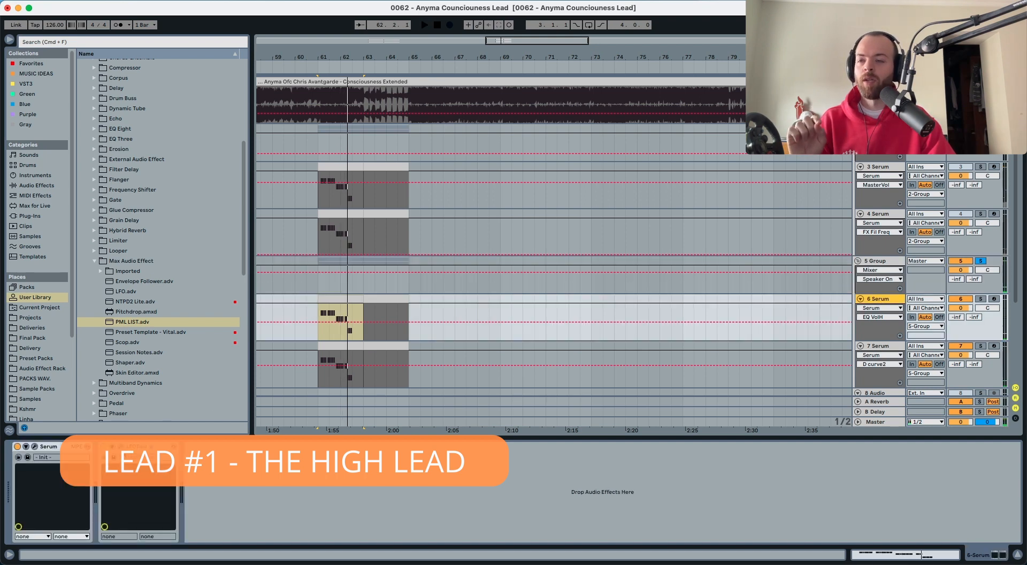
key(super+alt+p)
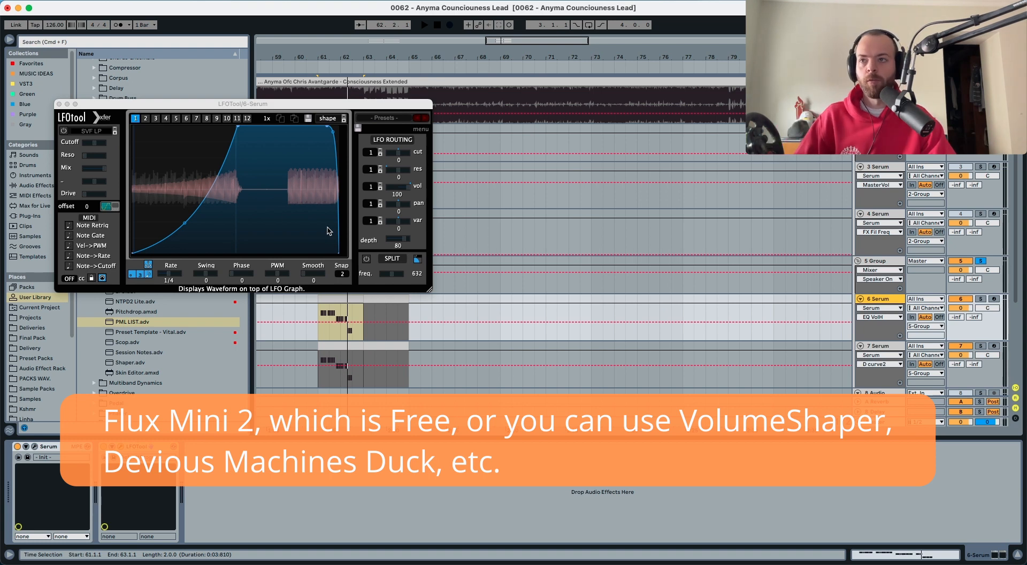
click(120, 447)
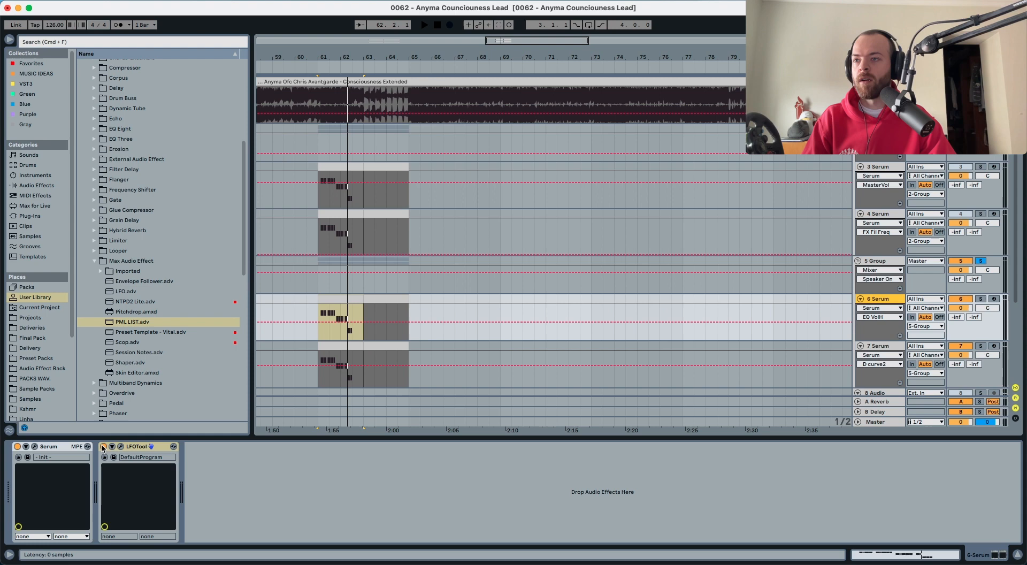
Hide the browser and open the 6 Serum track's MIDI clip to review its notes while playing the loop
click(34, 446)
click(9, 40)
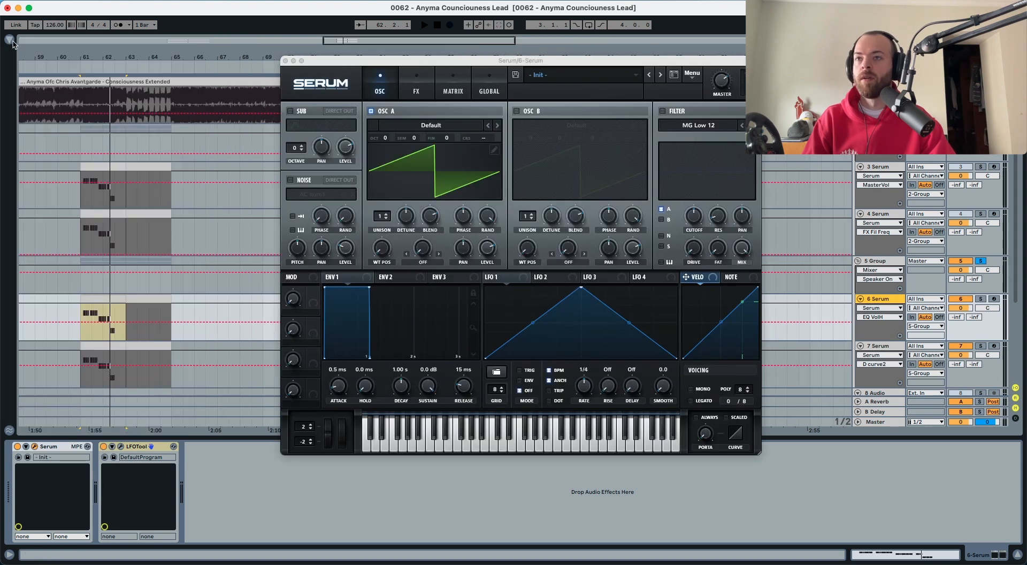
double_click(86, 295)
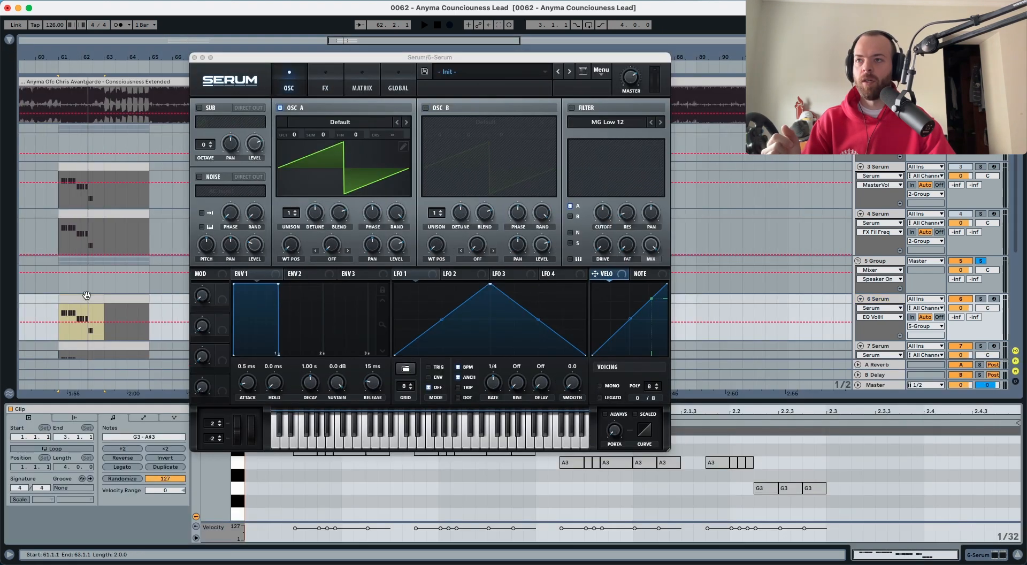
key(super+alt+p)
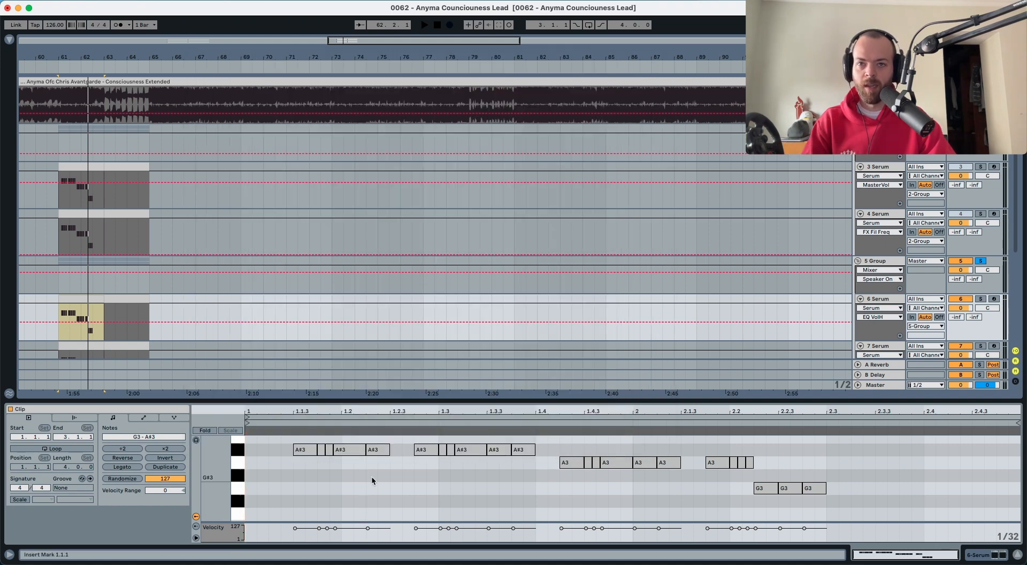
key(space)
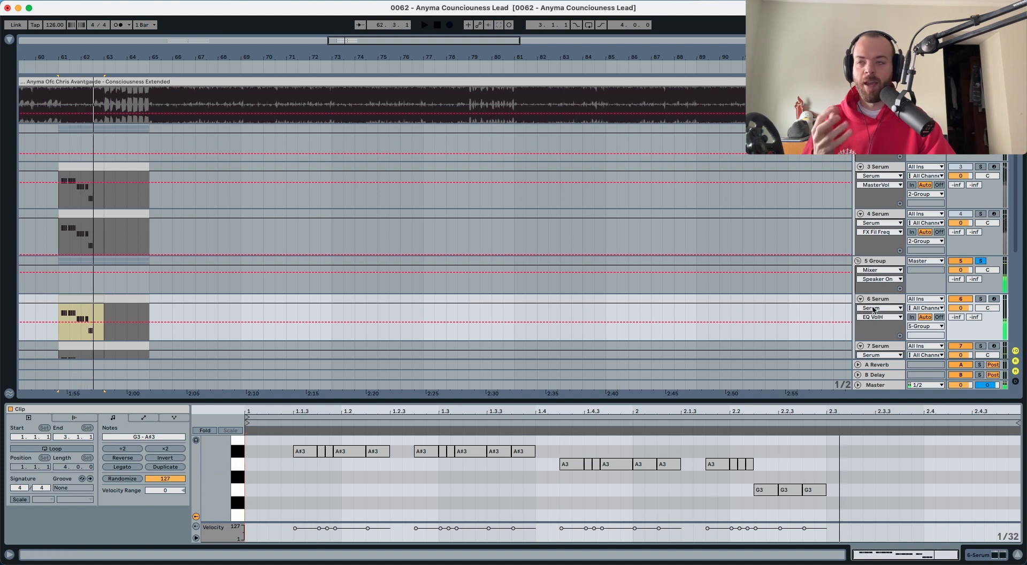
Return to the 6 Serum track's devices, open its Serum synth window, and solo the track
scroll(722, 291, left, 1)
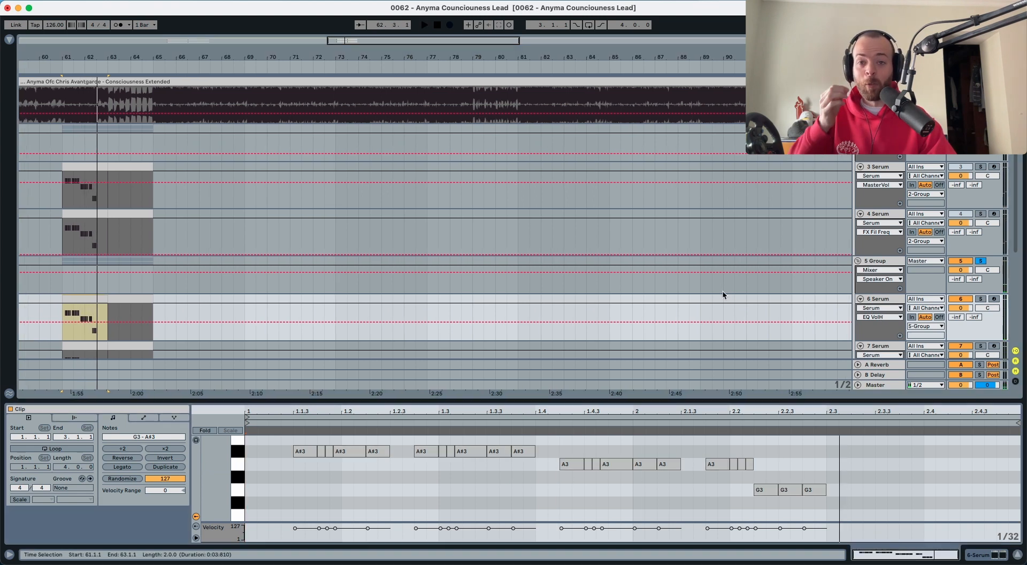
double_click(878, 299)
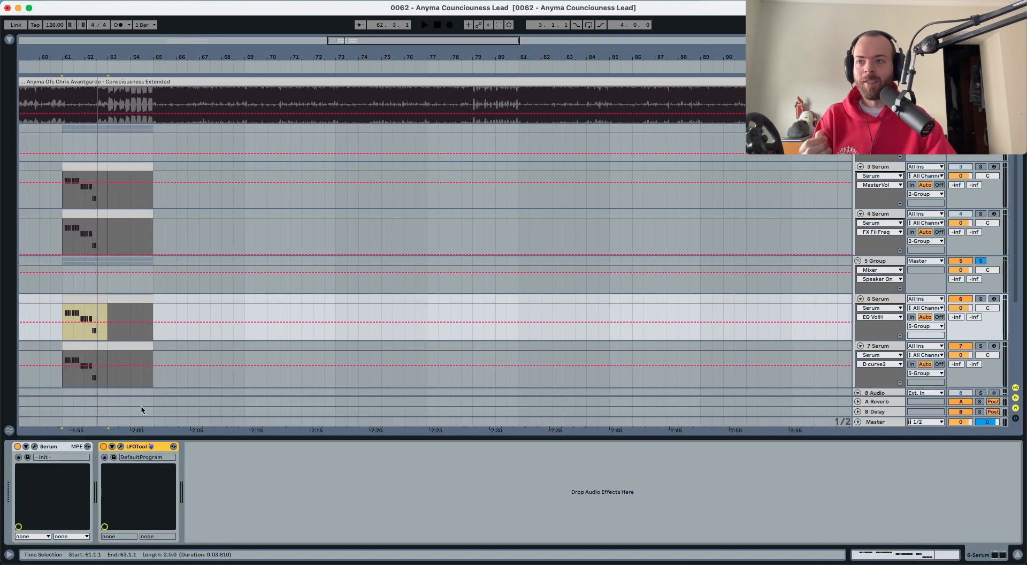
click(34, 446)
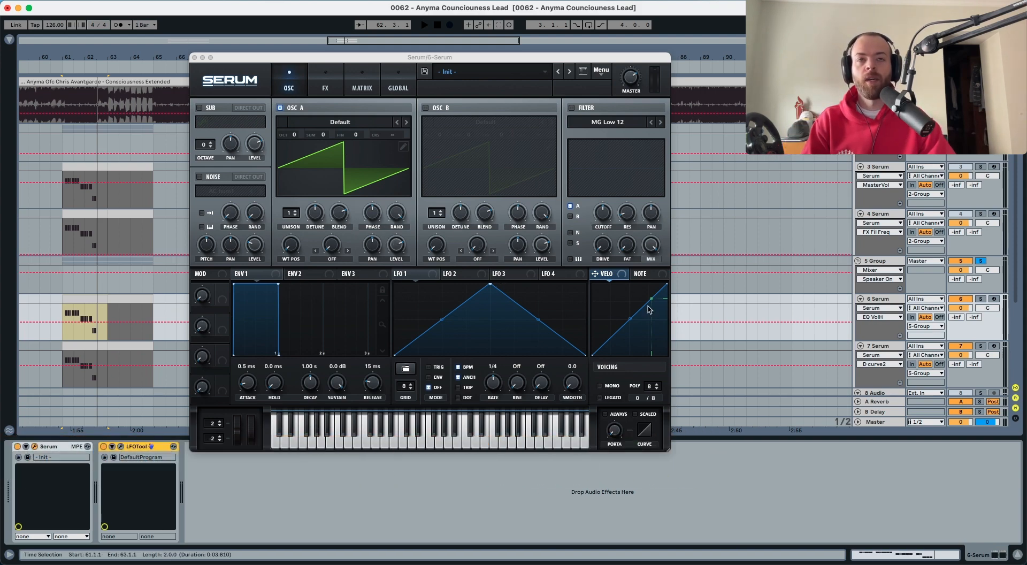
click(982, 299)
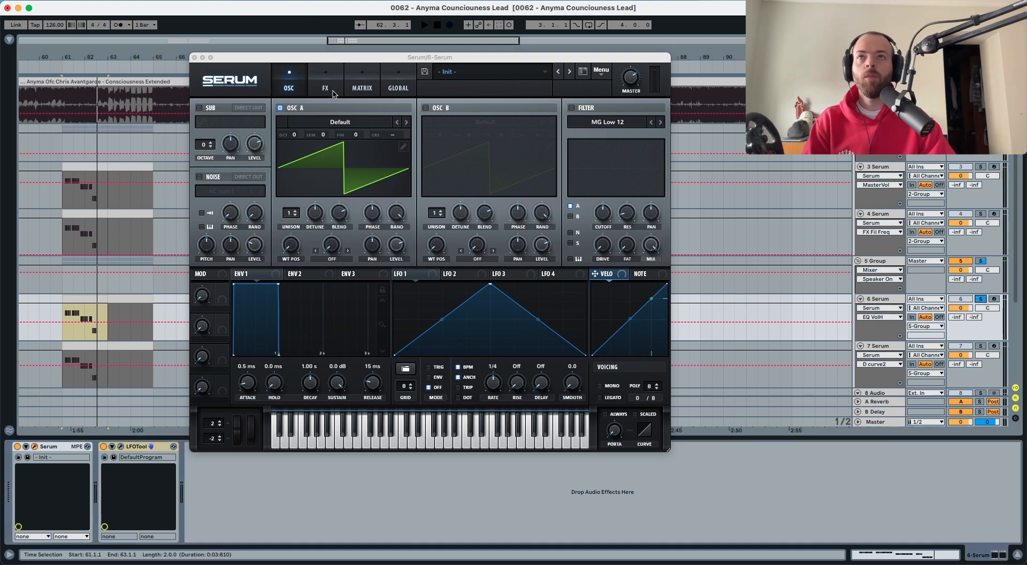
Set Oscillator A's octave to -1 in Serum and audition the sound
drag(296, 136, 296, 147)
key(space)
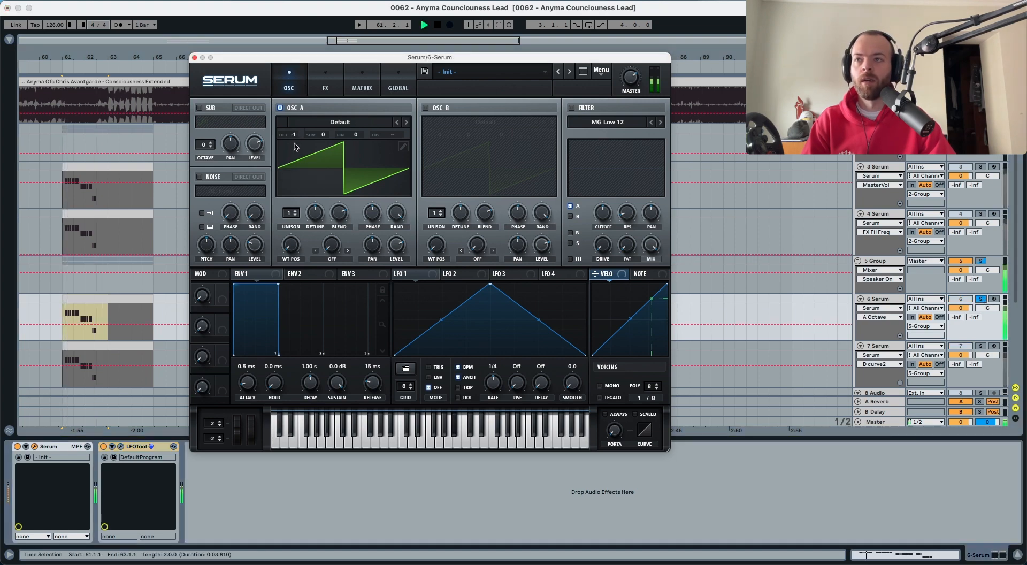
key(space)
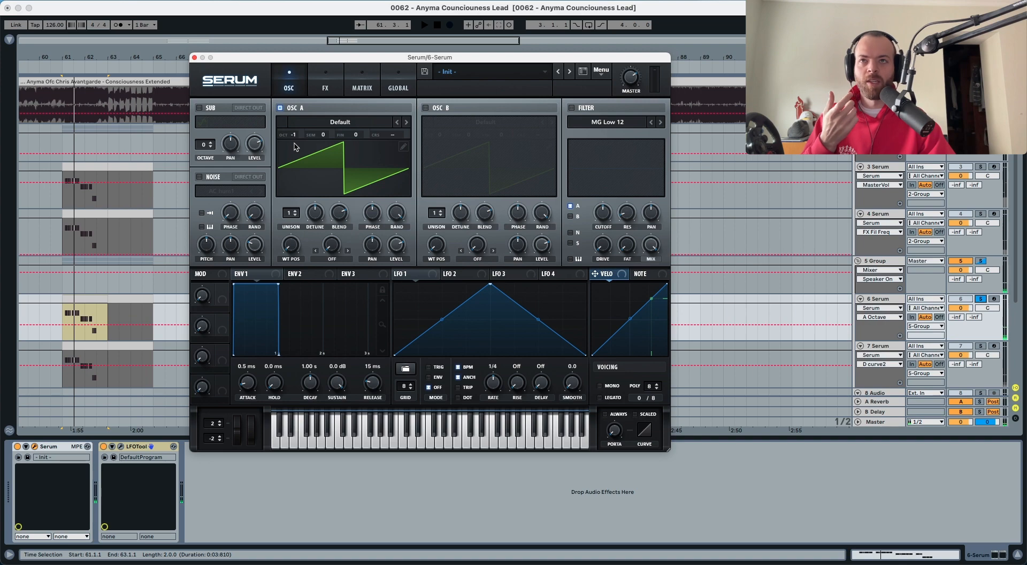
Set Oscillator A's unison to 3 voices, adjust its detune, and audition the result
drag(293, 211, 293, 198)
click(310, 213)
key(space)
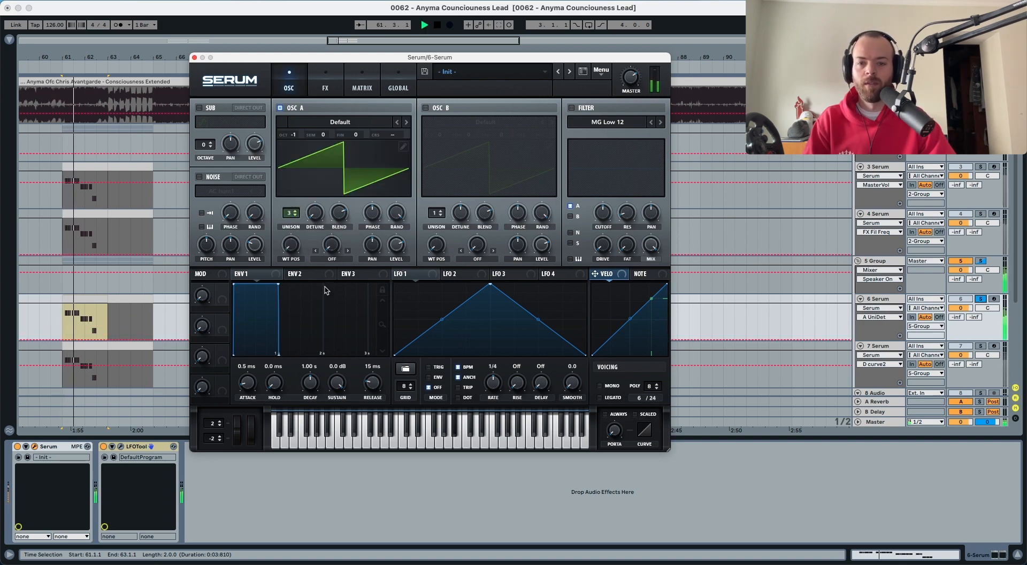
key(space)
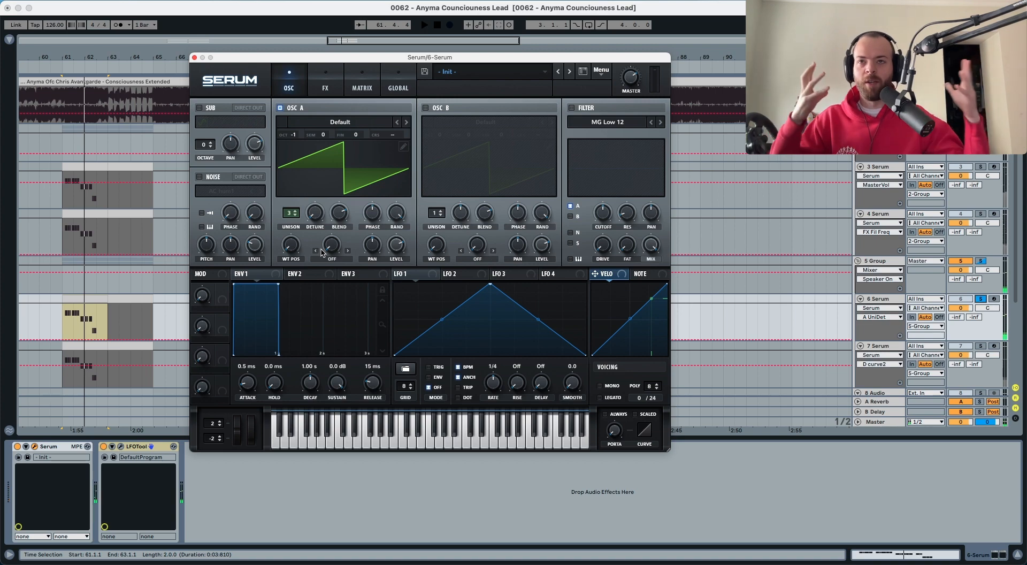
Enable Oscillator B with the Spectral wavetable Monster 1 [SL], lower its level, and audition it
click(426, 108)
click(463, 124)
mouse_move(475, 170)
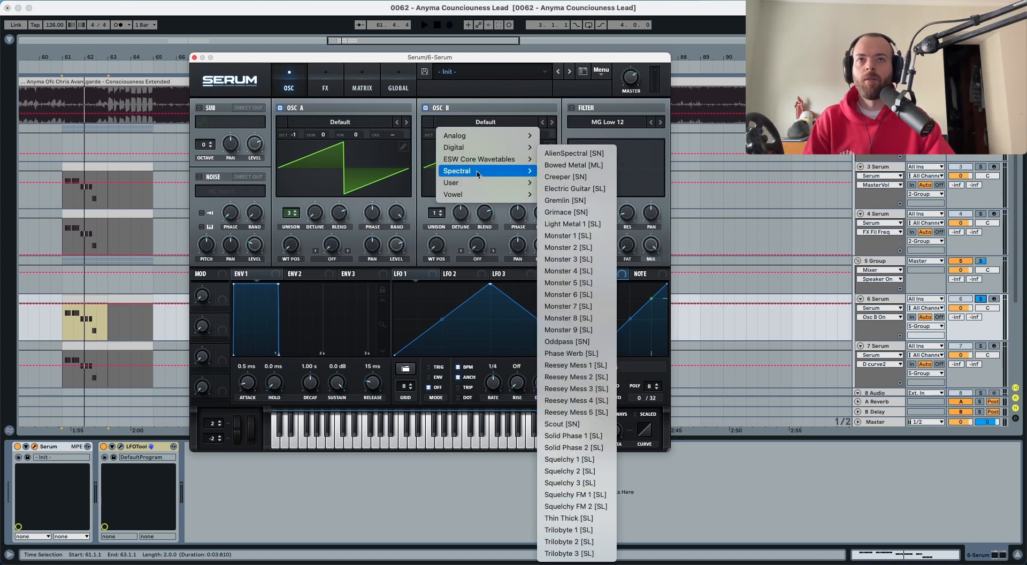
click(558, 236)
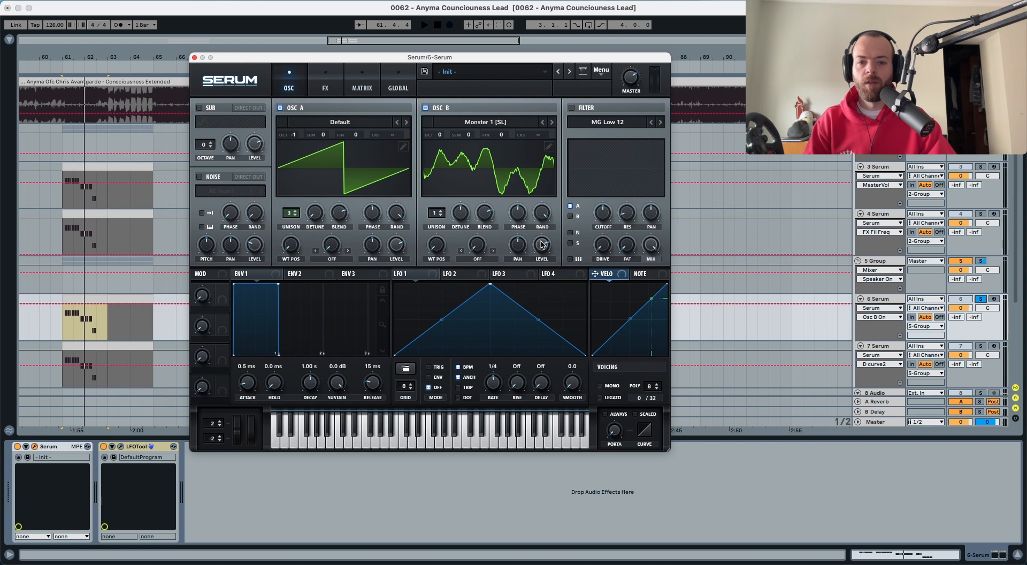
drag(542, 244, 533, 299)
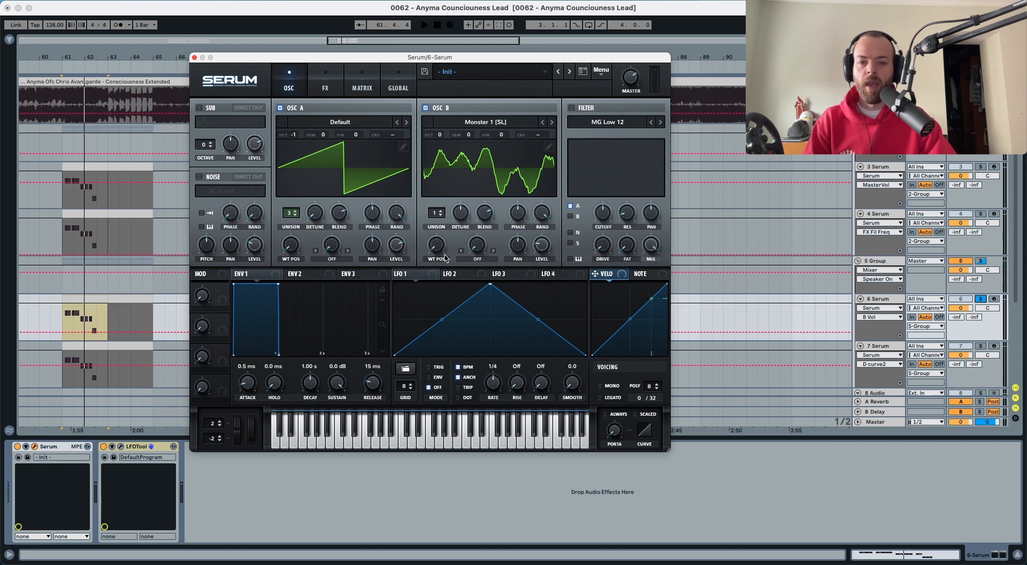
key(space)
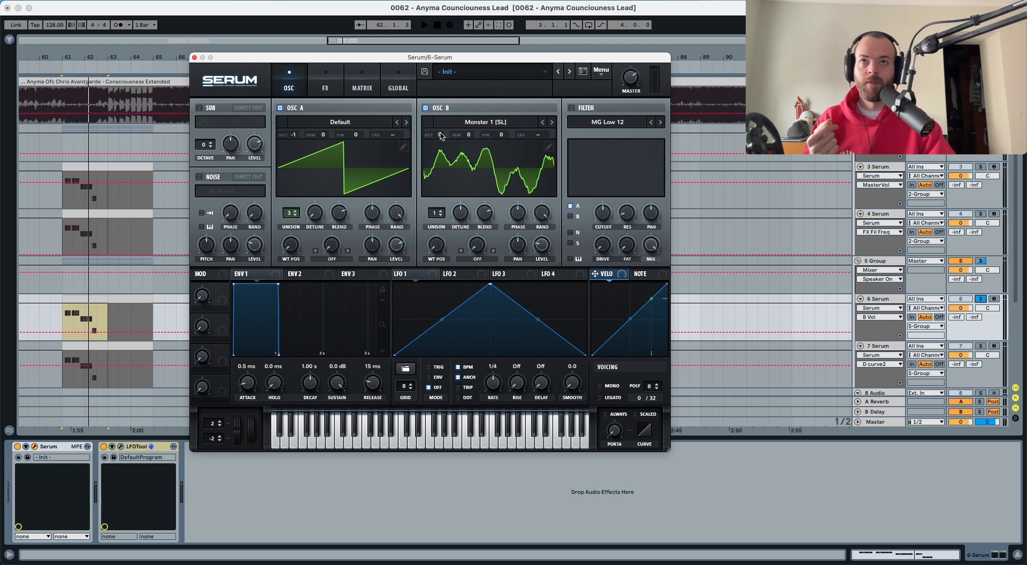
Set Oscillator B's octave to -1 and audition it alone by temporarily switching off Oscillator A
drag(441, 136, 439, 150)
key(space)
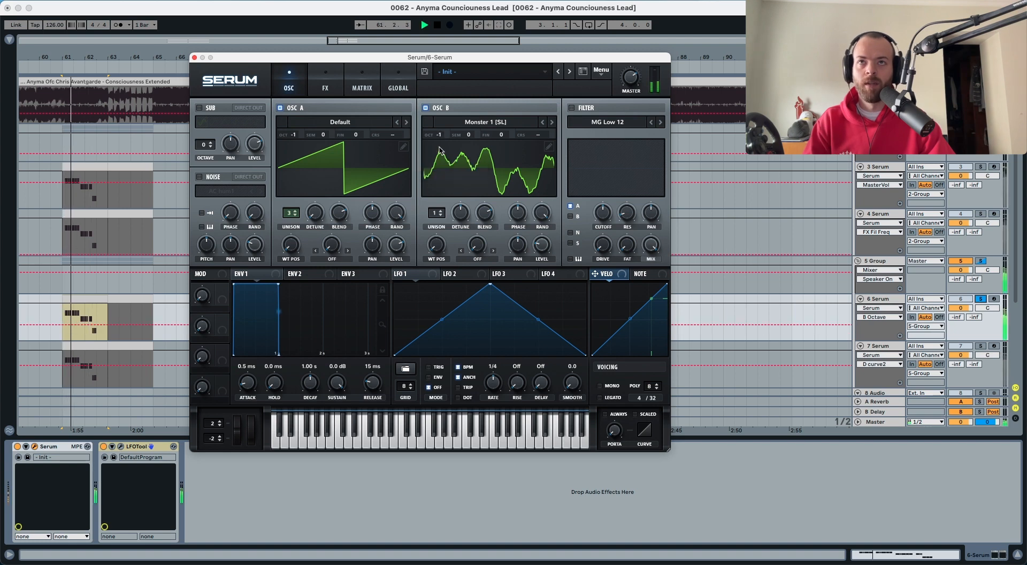
click(279, 108)
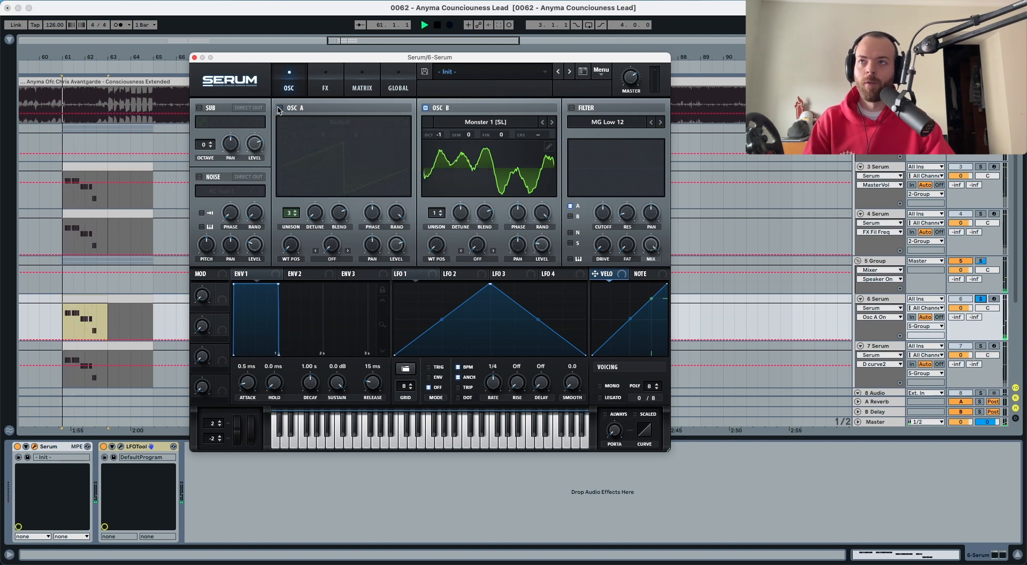
key(space)
click(279, 108)
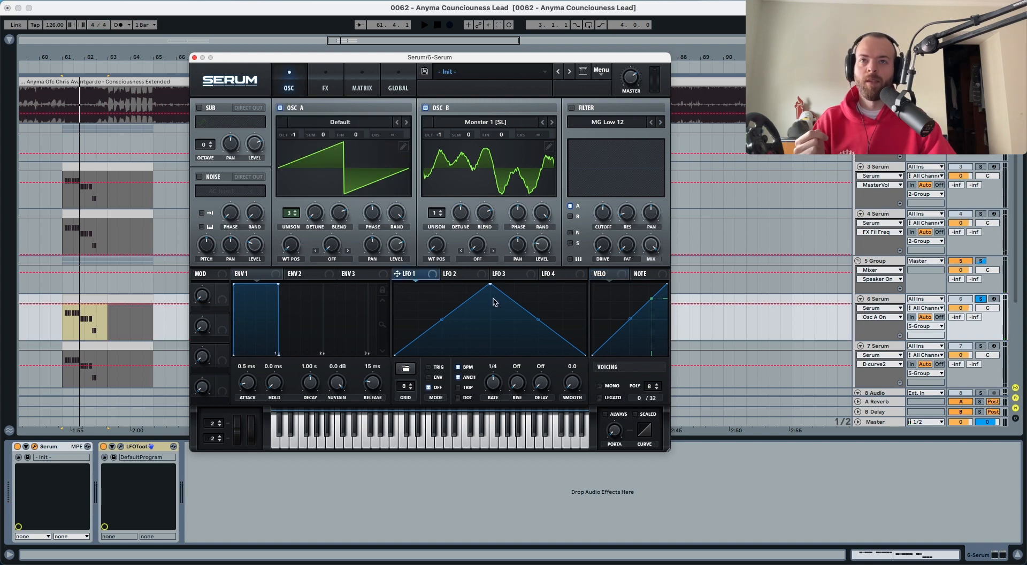
Reshape LFO 1 into a rising ramp and assign it to Oscillator B's wavetable position and level
drag(486, 284, 625, 260)
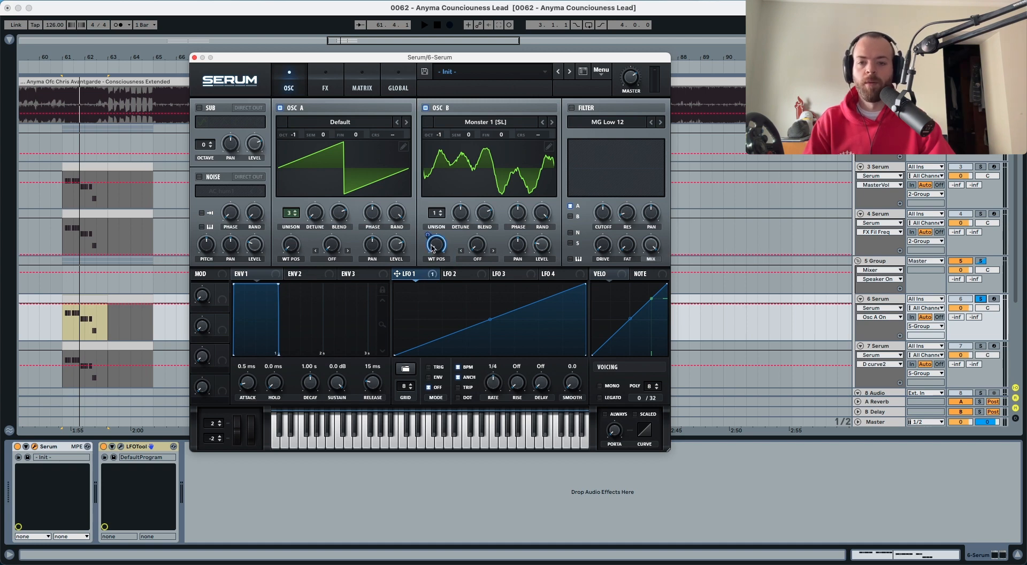
drag(429, 240, 428, 244)
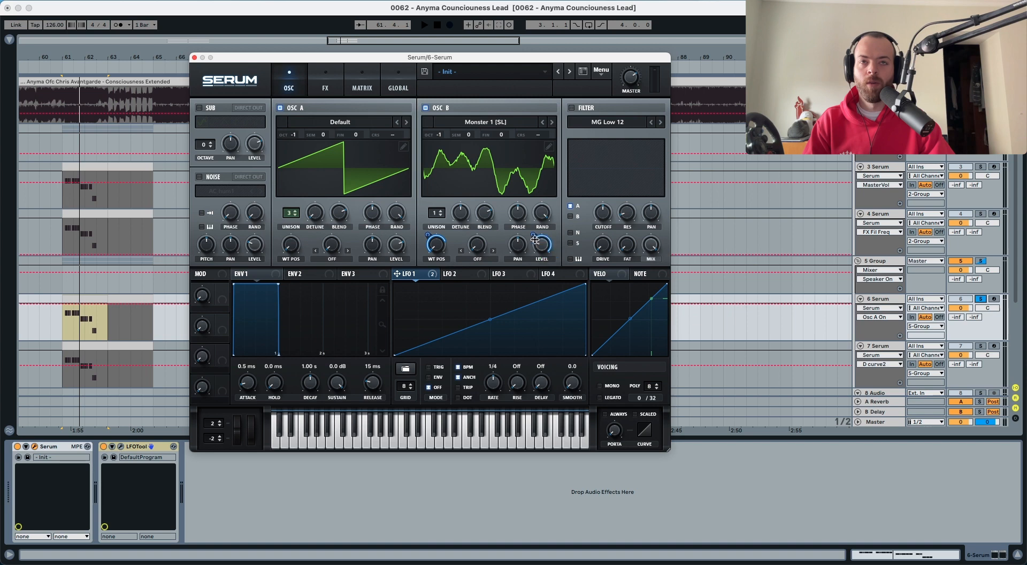
Reduce LFO 1's modulation amount on Oscillator B's level and audition the wobble
drag(535, 240, 535, 240)
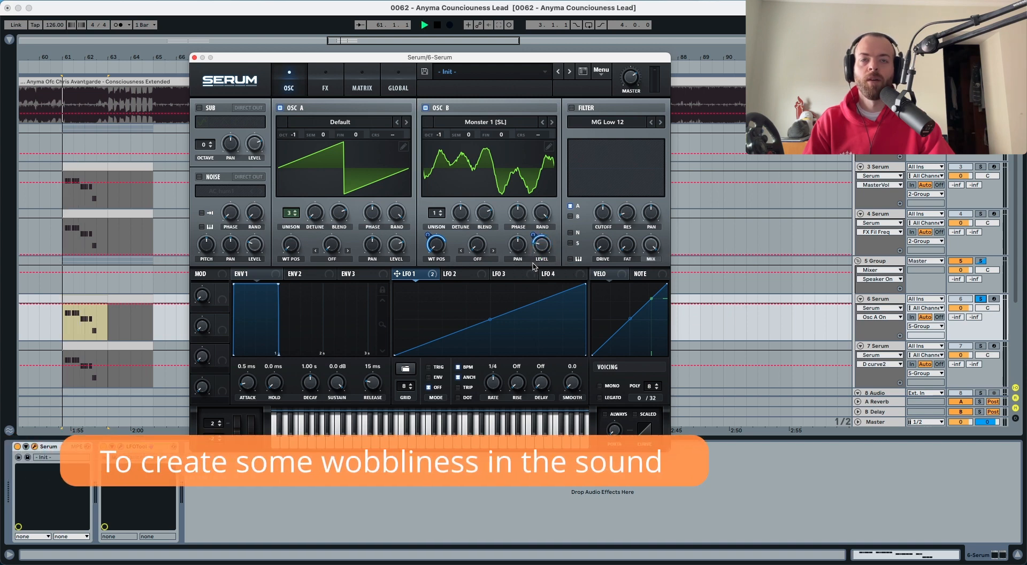
key(space)
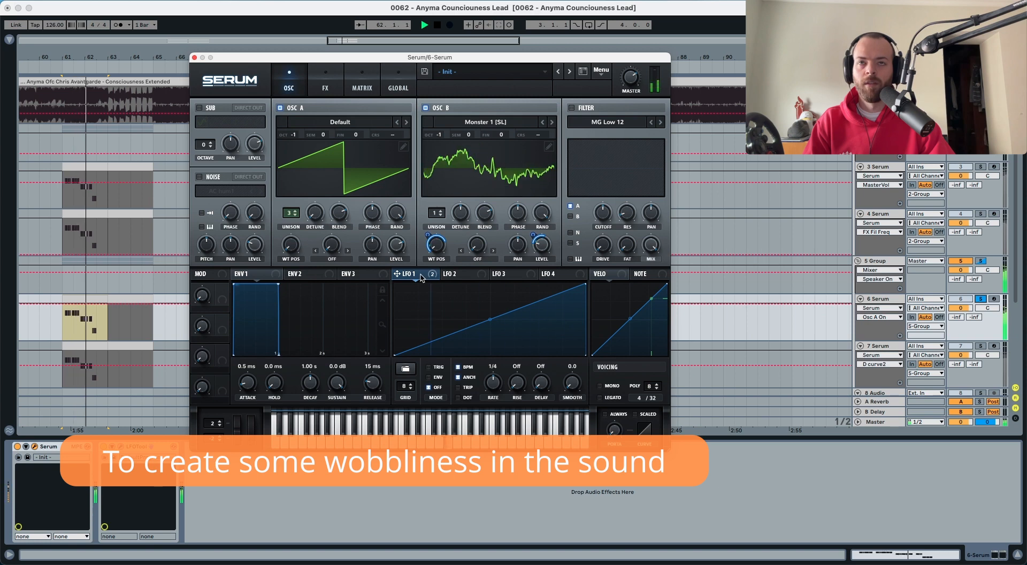
key(space)
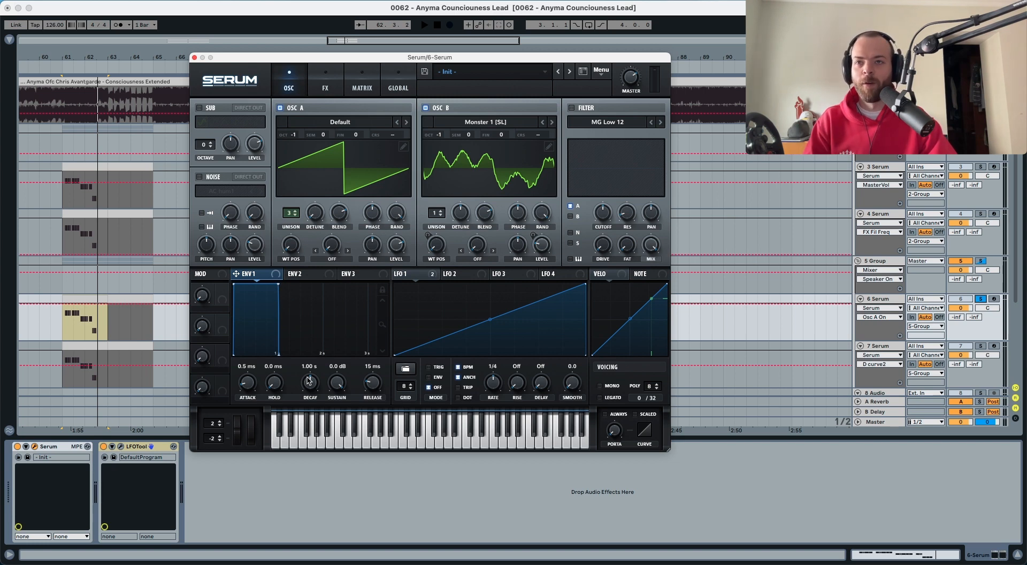
Set Envelope 1 to 233 ms decay and -∞ dB sustain, and Envelope 2 to 60 ms decay and 0% sustain
drag(309, 380, 331, 531)
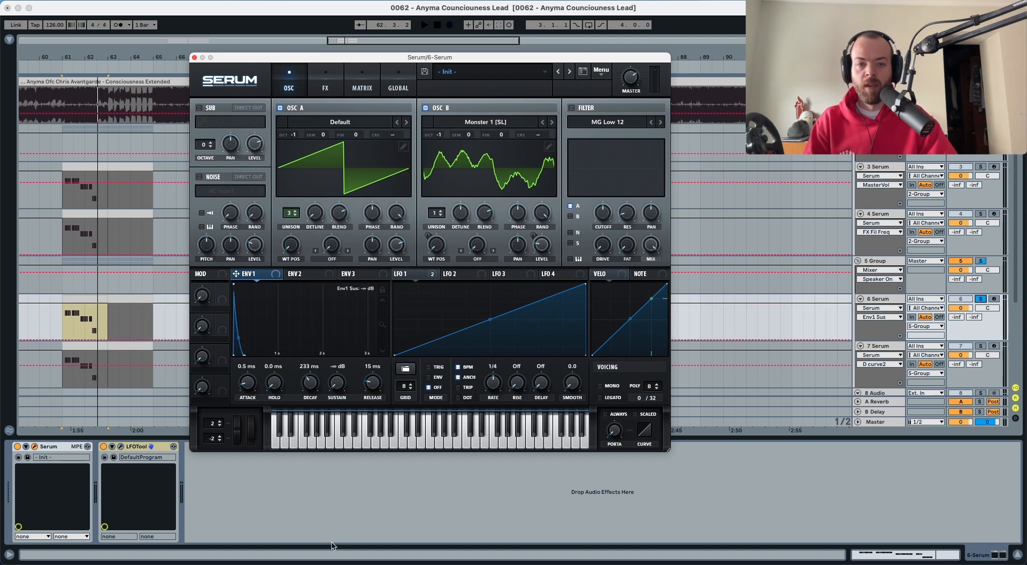
key(space)
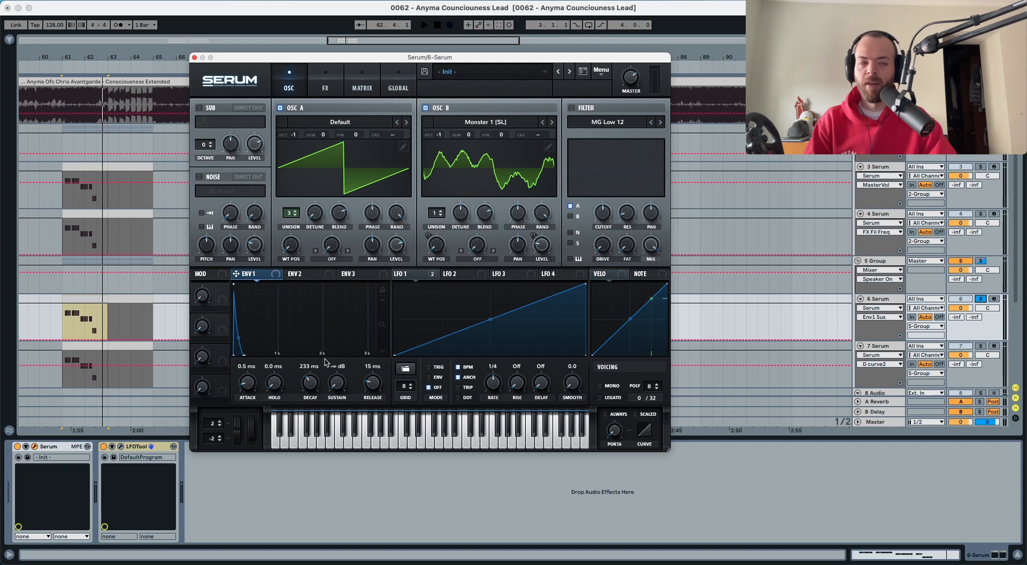
click(299, 274)
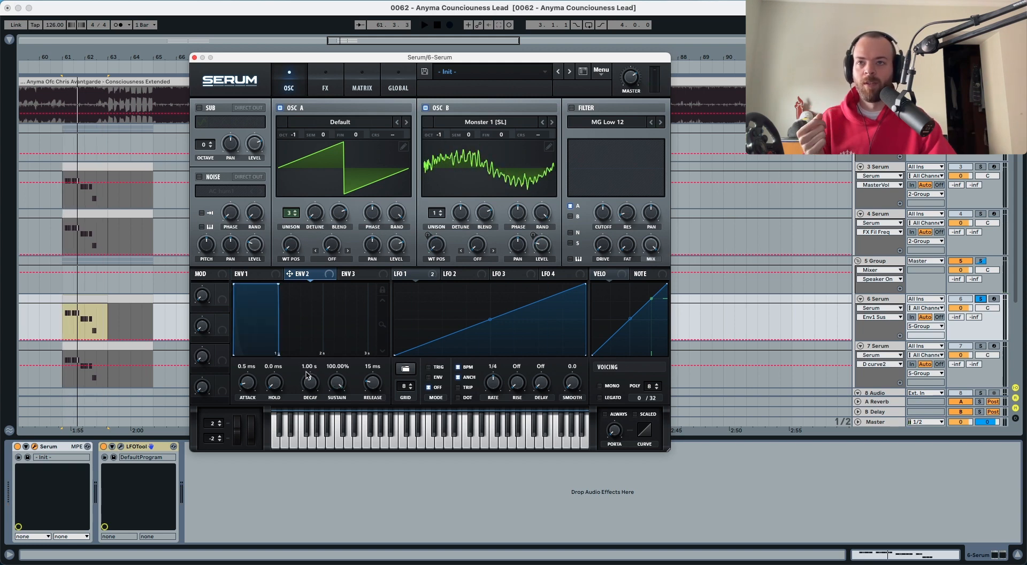
drag(309, 381, 306, 404)
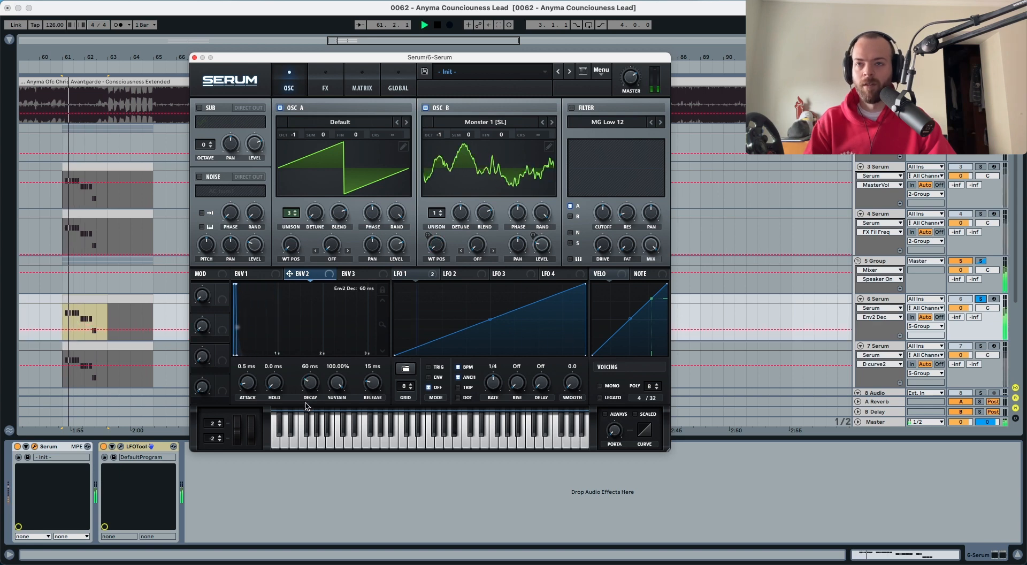
drag(336, 383, 333, 557)
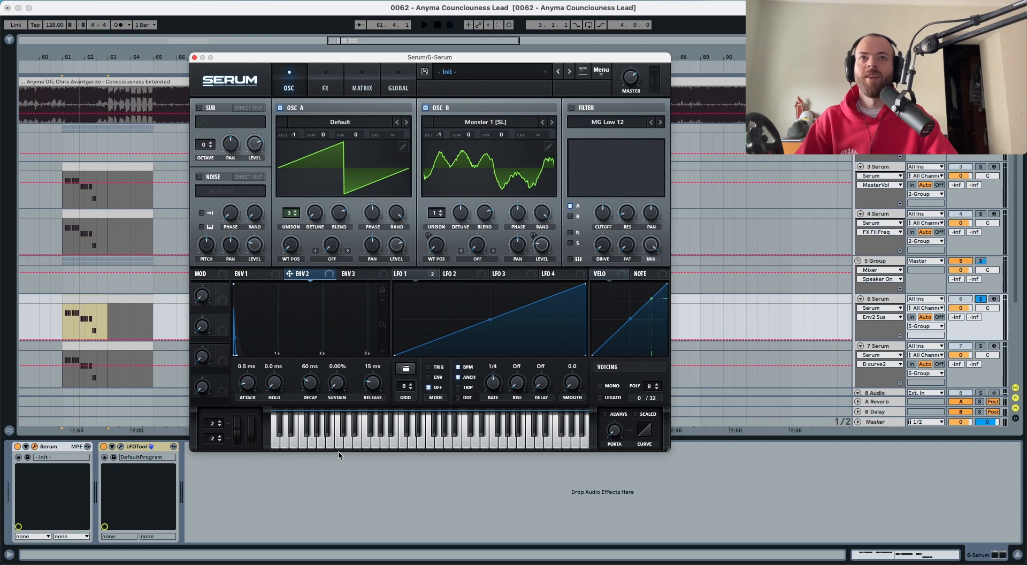
Enable the MG Low 18 filter for Oscillators A and B, set its cutoff to about 246 Hz, and audition it
click(570, 108)
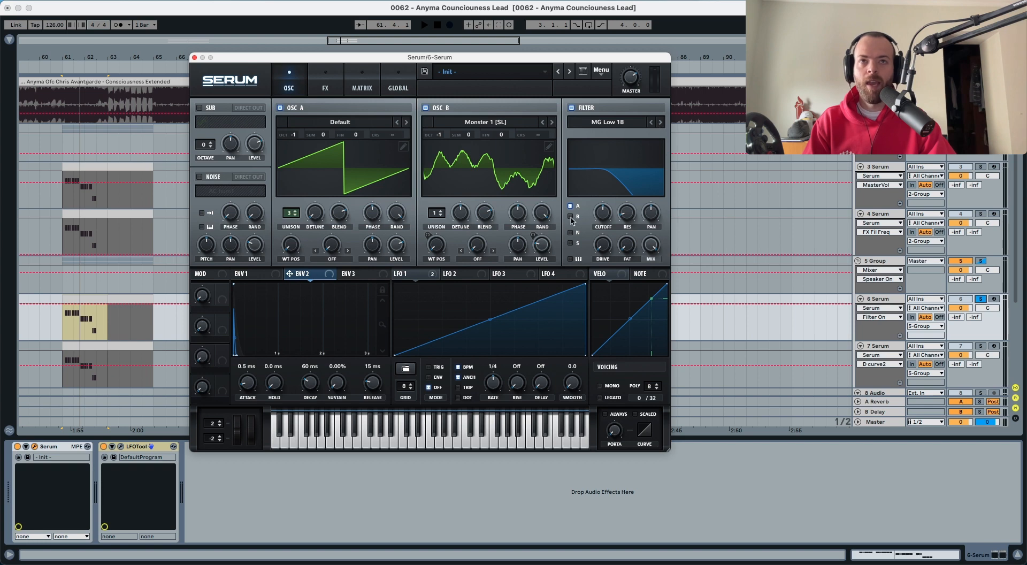
click(604, 220)
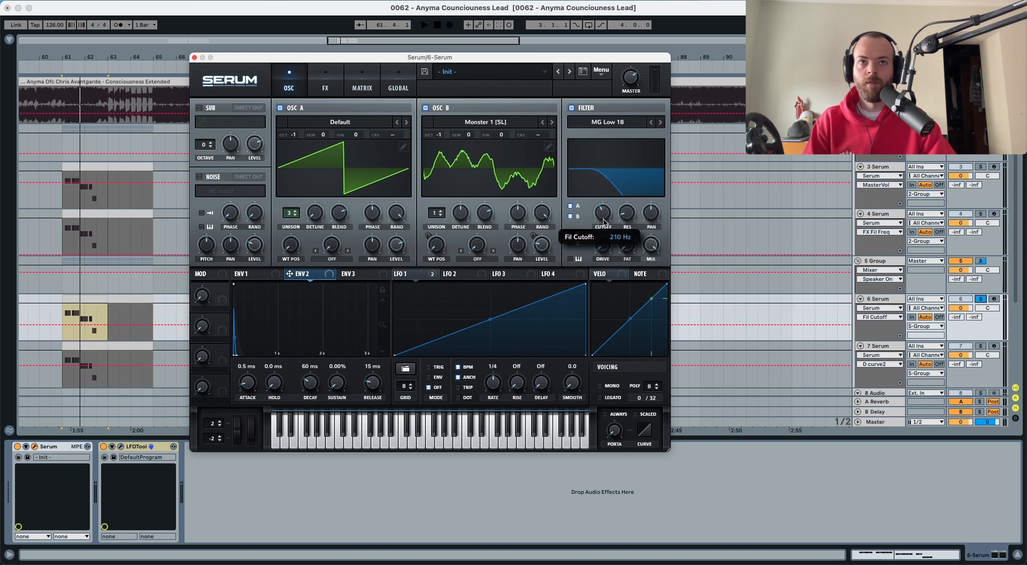
key(space)
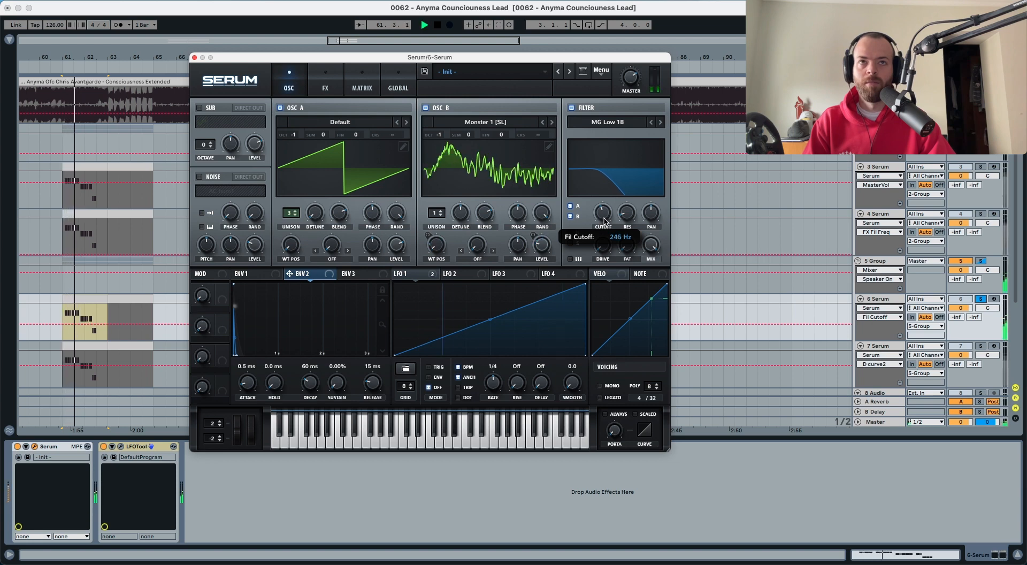
key(space)
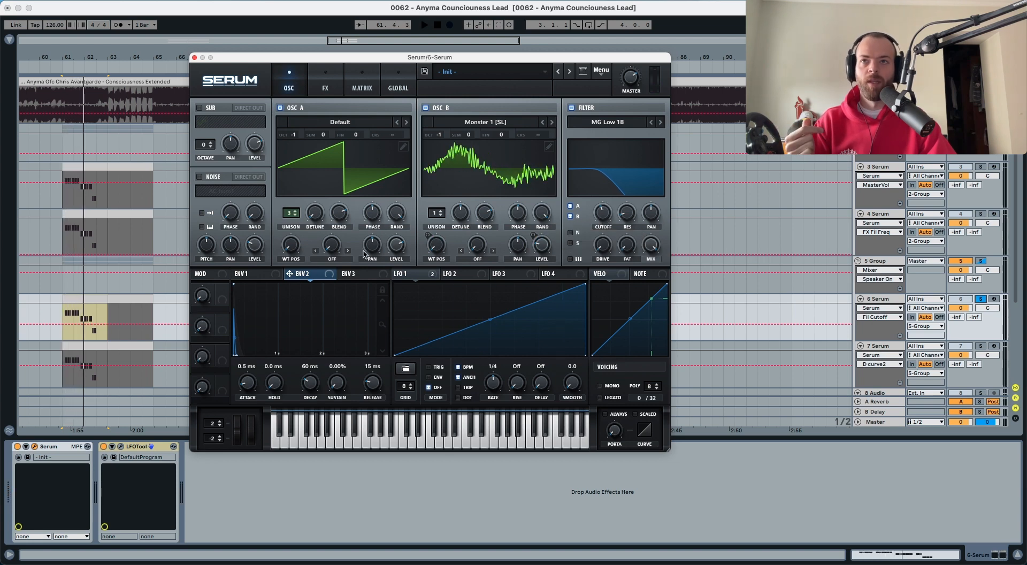
Assign Envelope 1 to the filter cutoff at about 23 and Envelope 2 at about 57, auditioning each
drag(262, 276, 593, 215)
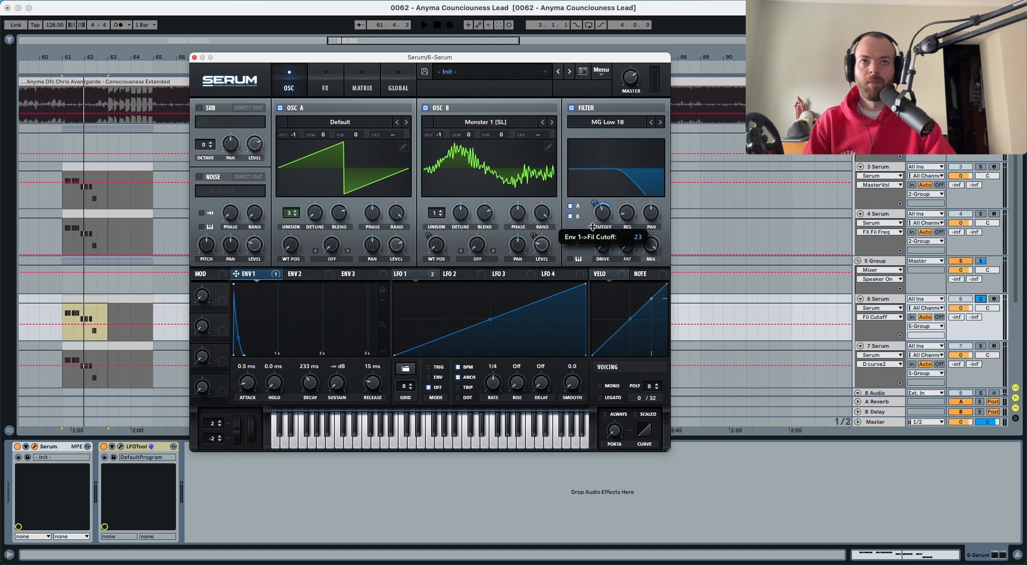
key(space)
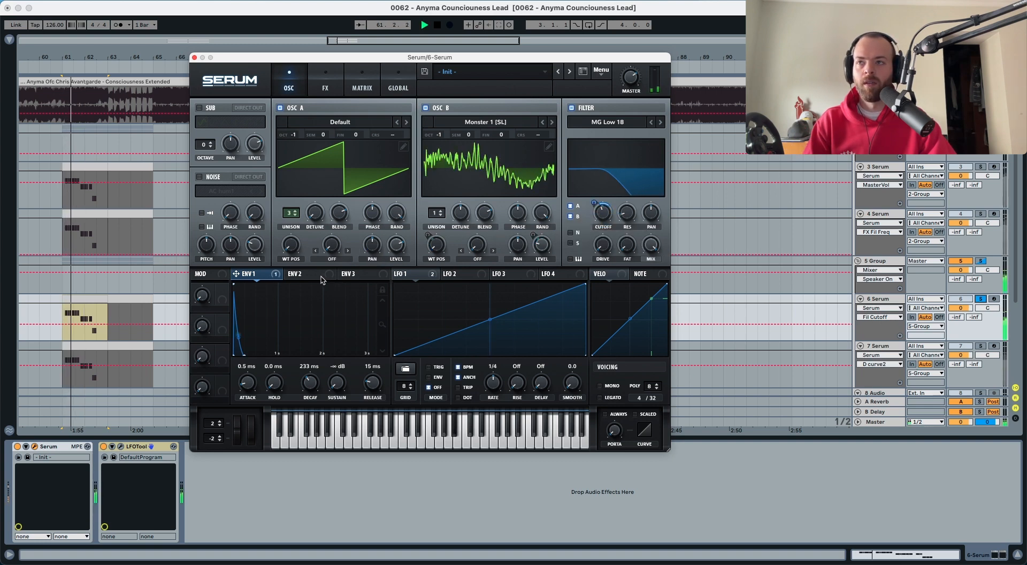
click(323, 276)
key(space)
drag(330, 278, 601, 212)
key(space)
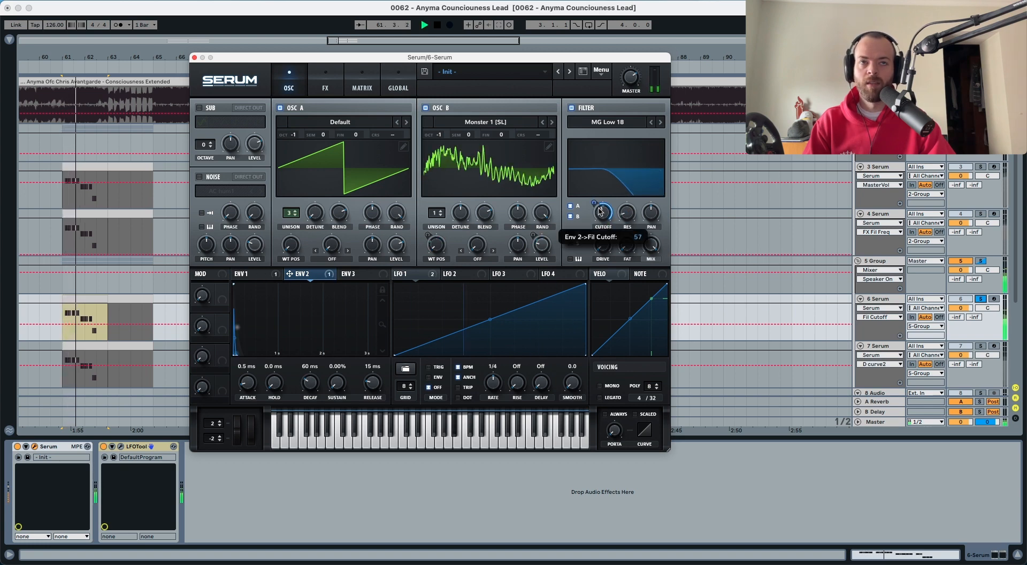
key(space)
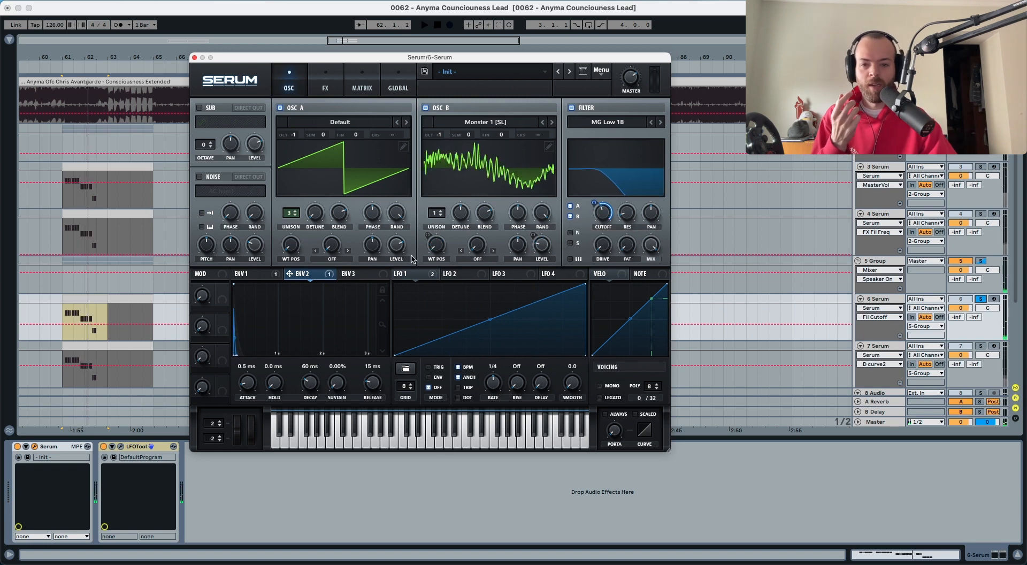
Compare the sound with Envelope 2's filter cutoff modulation bypassed and re-enabled
click(322, 274)
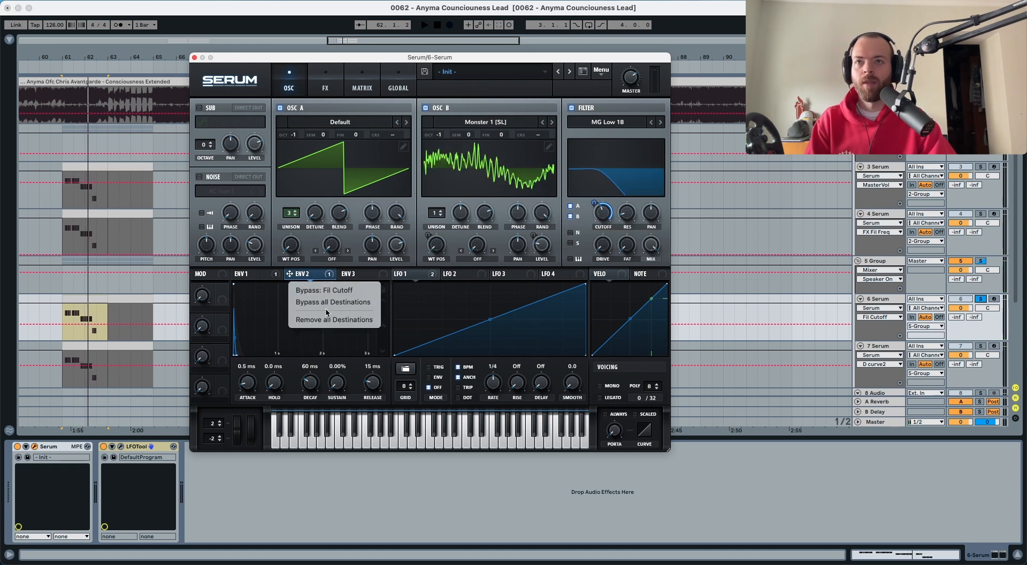
click(329, 290)
key(space)
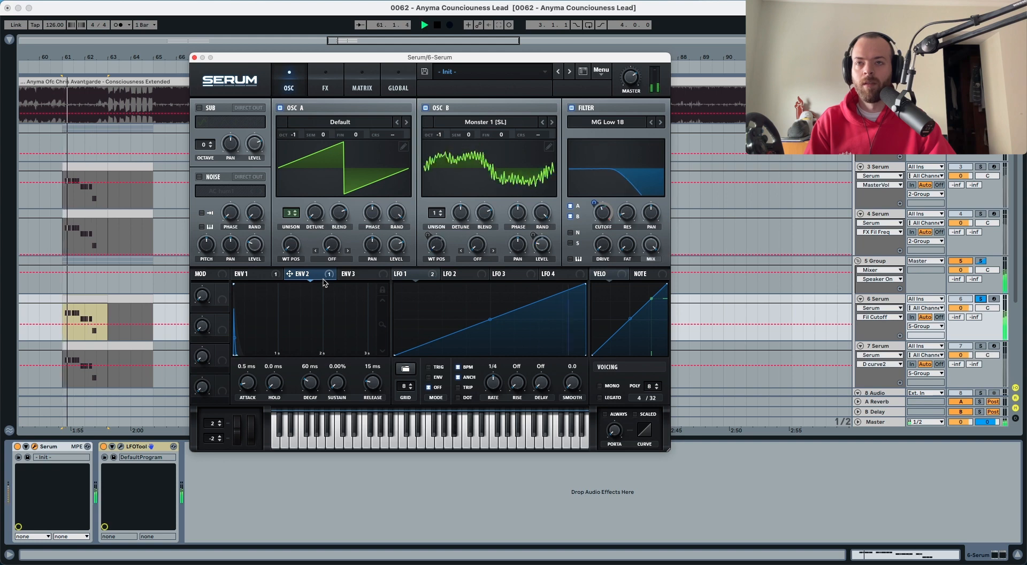
click(329, 274)
click(332, 289)
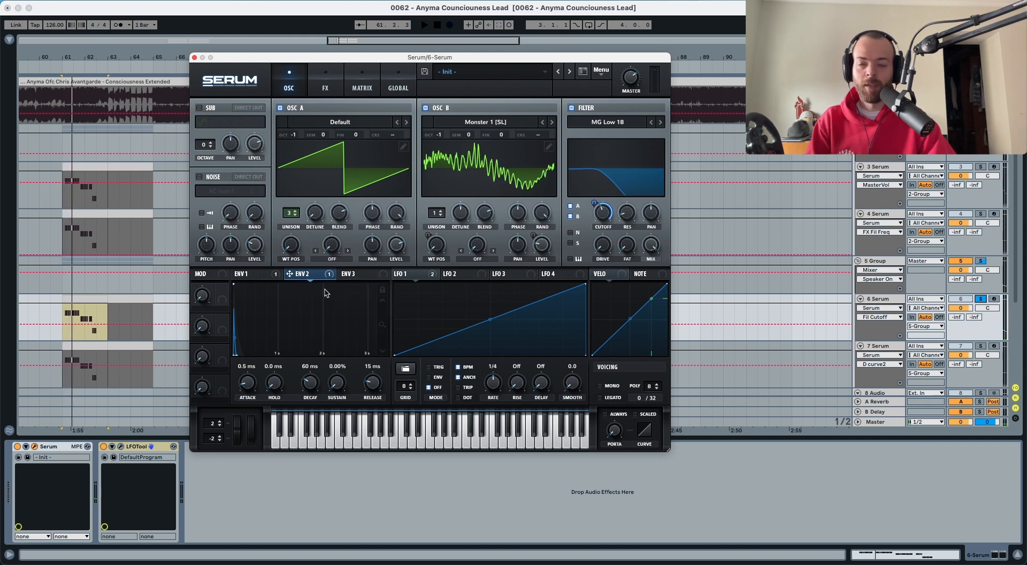
key(space)
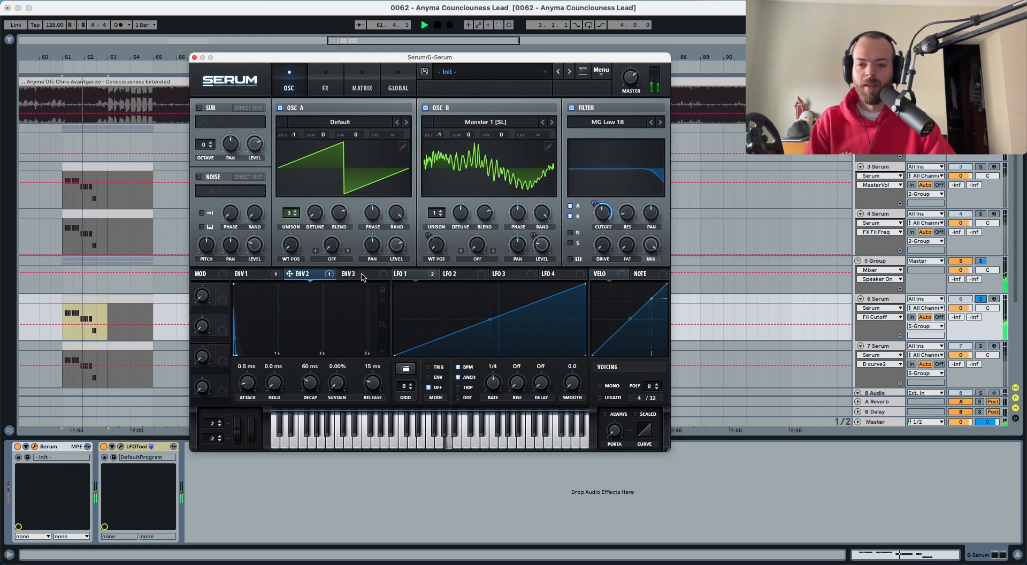
key(space)
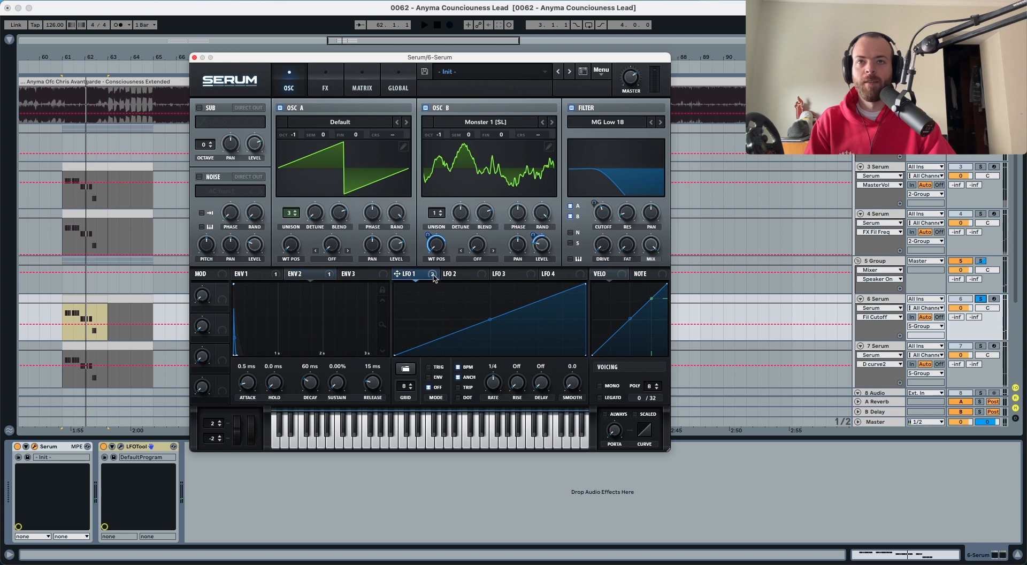
Assign LFO 1 to the filter cutoff with a small modulation amount and audition it
drag(600, 207, 595, 226)
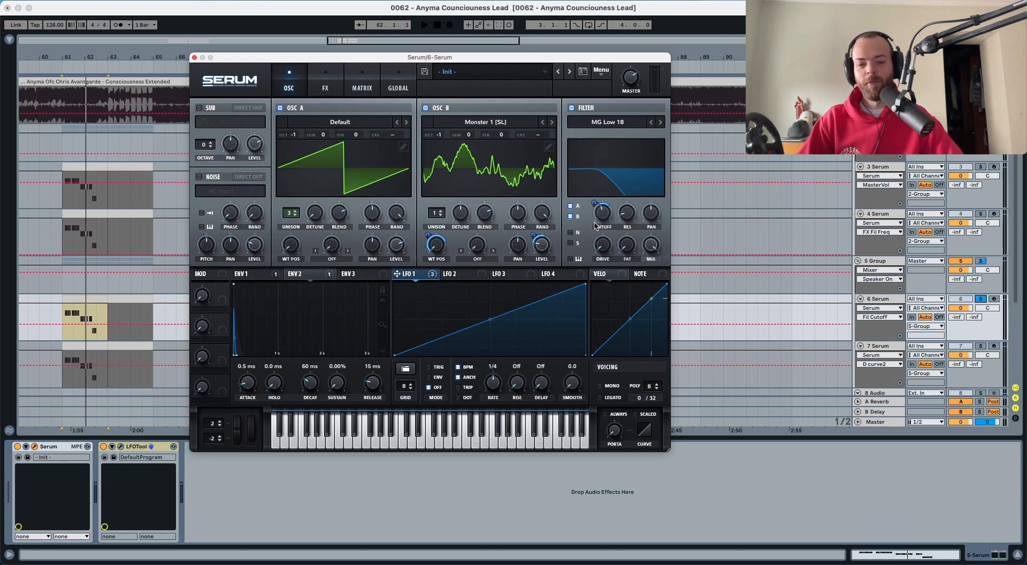
key(space)
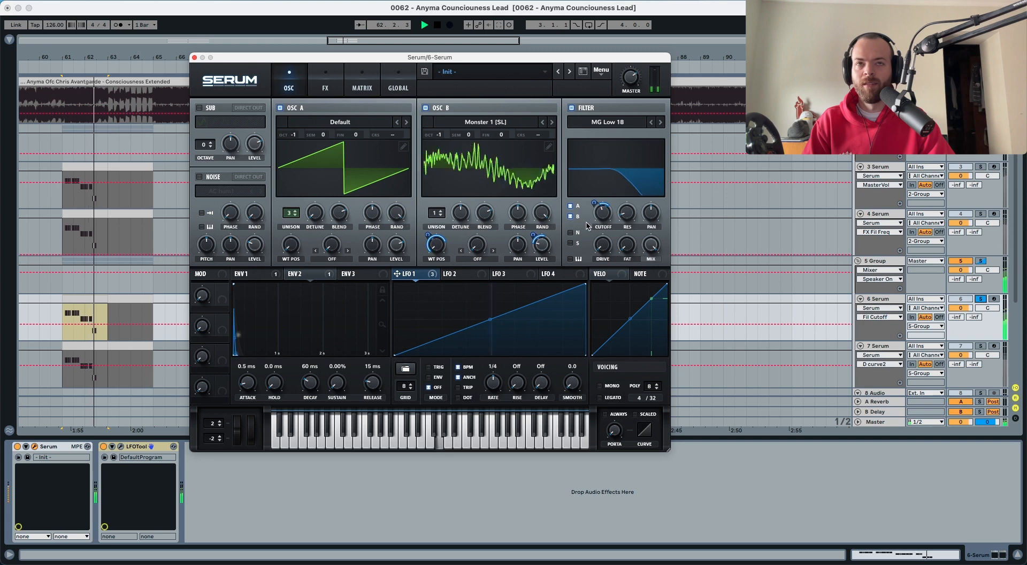
key(space)
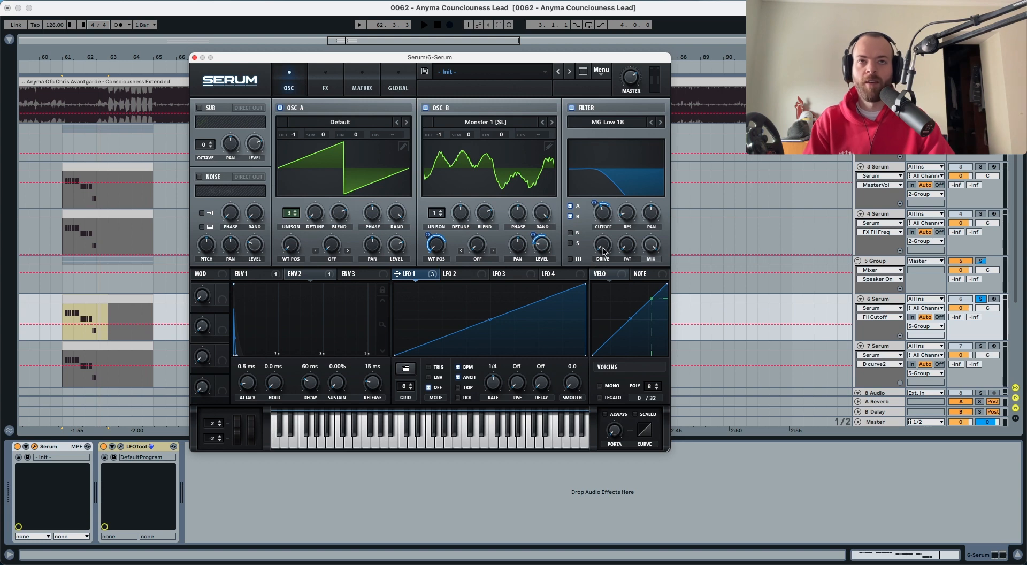
Set the filter's drive to 58% and its fat amount to 30%, auditioning each change
drag(603, 251, 612, 188)
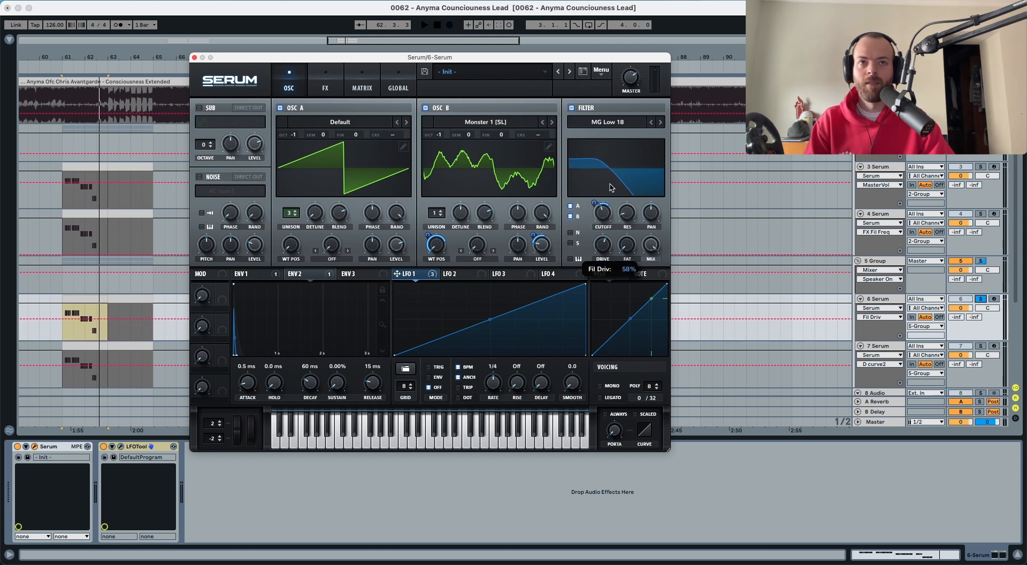
key(space)
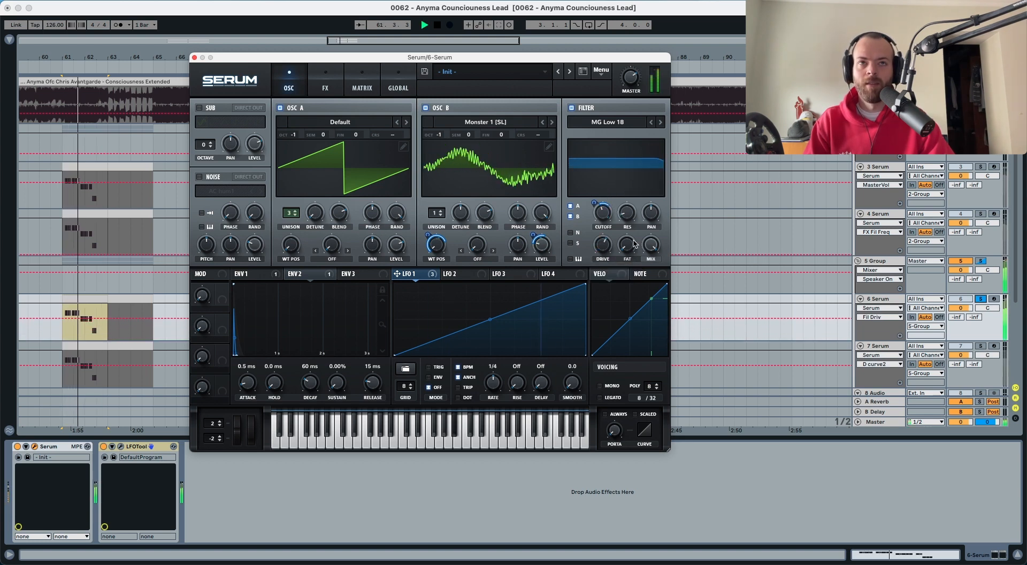
key(space)
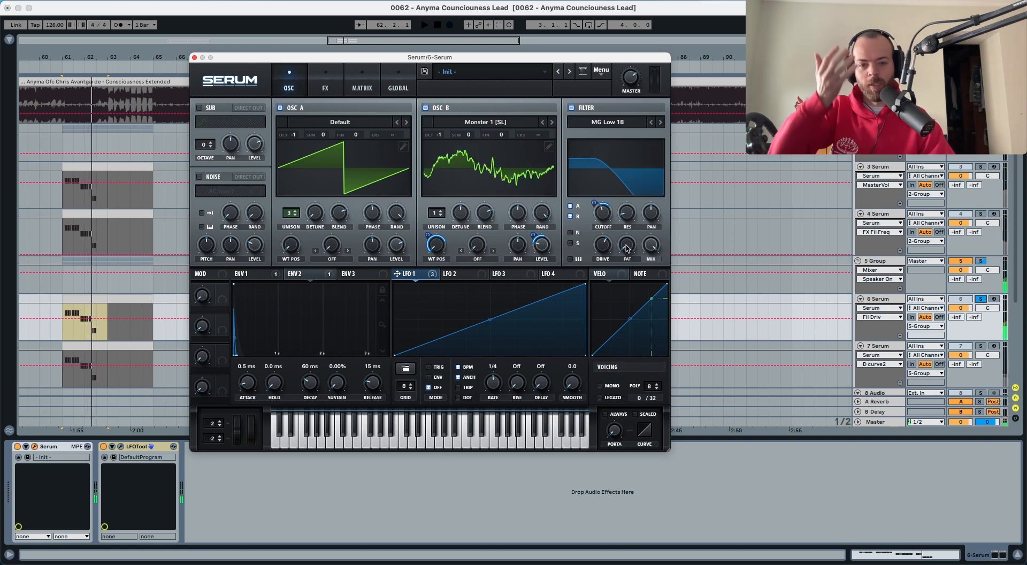
drag(627, 247, 629, 214)
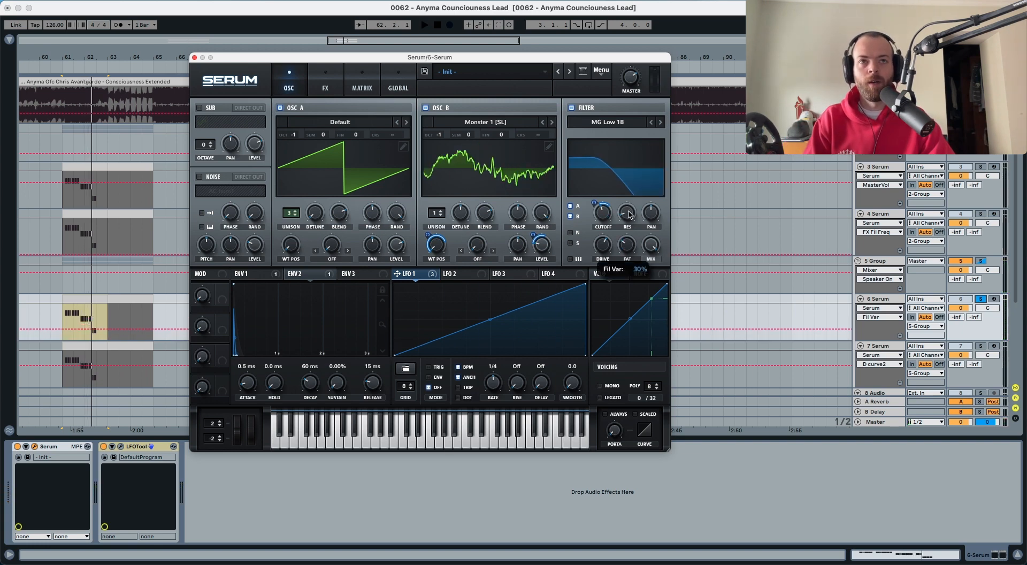
key(space)
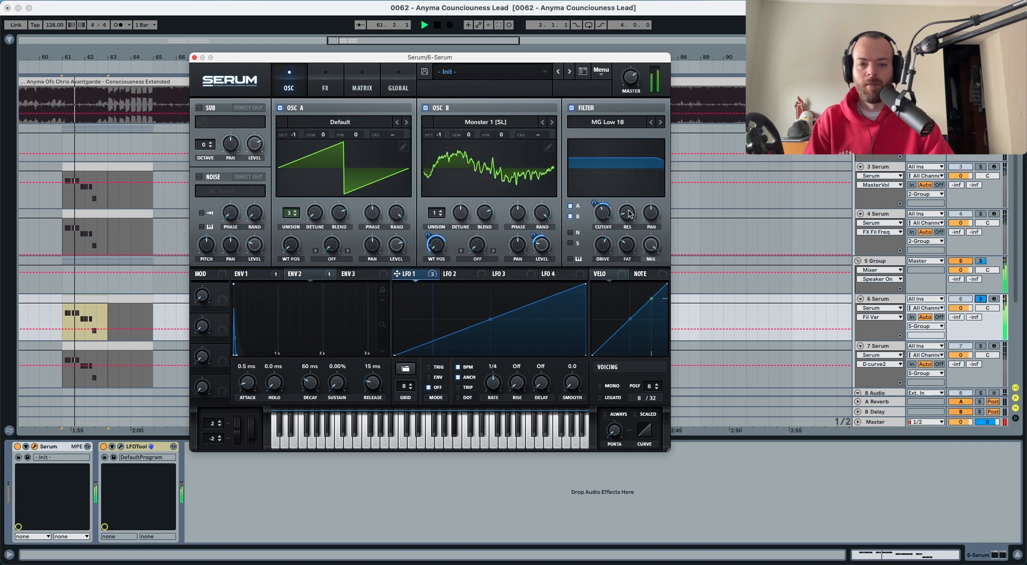
key(space)
Raise the filter's resonance and audition the result
drag(629, 215, 632, 205)
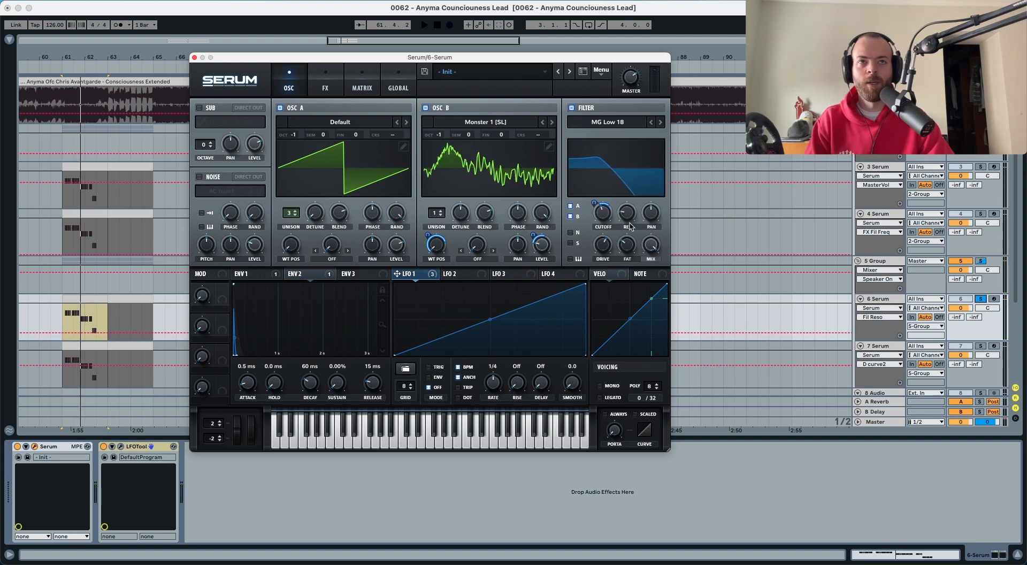
key(space)
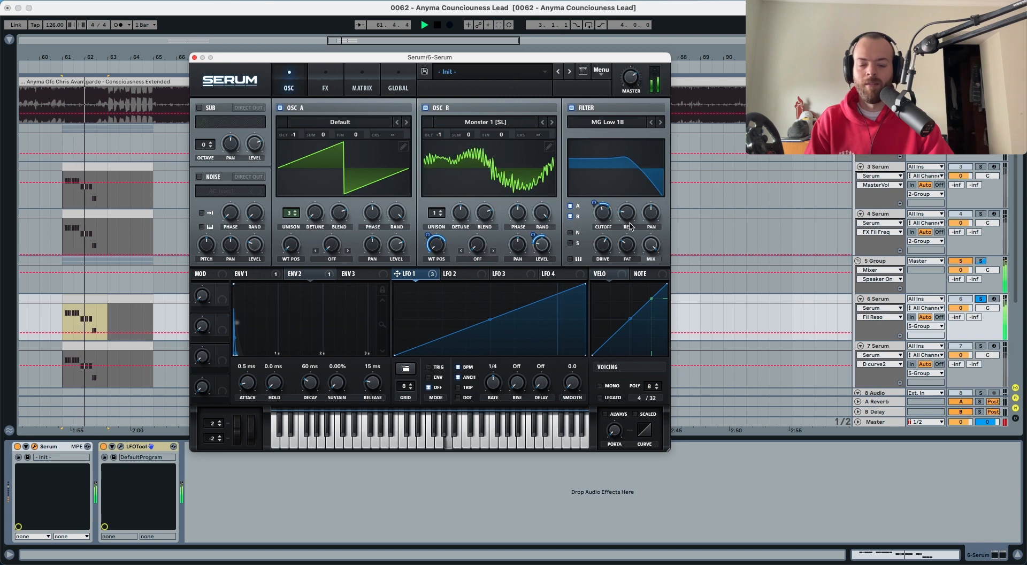
key(space)
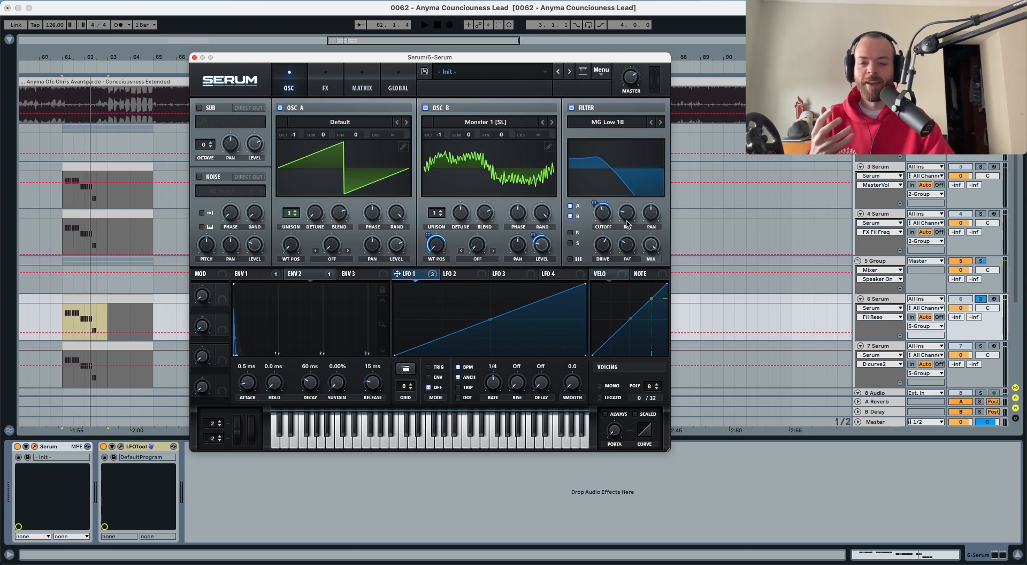
Enable the Distortion effect and reorder the effects chain so Delay and Reverb directly follow Distortion
click(323, 87)
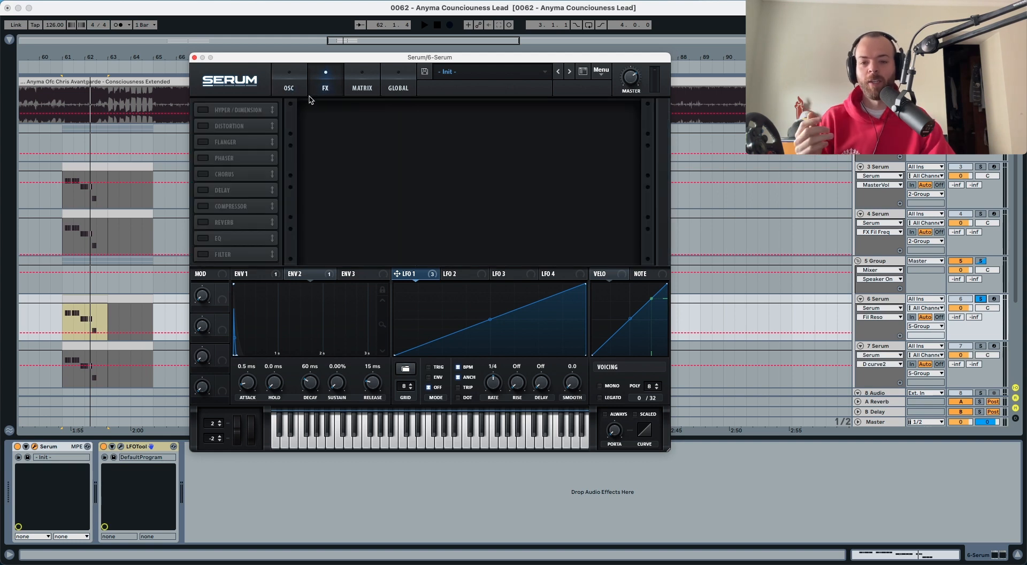
click(203, 126)
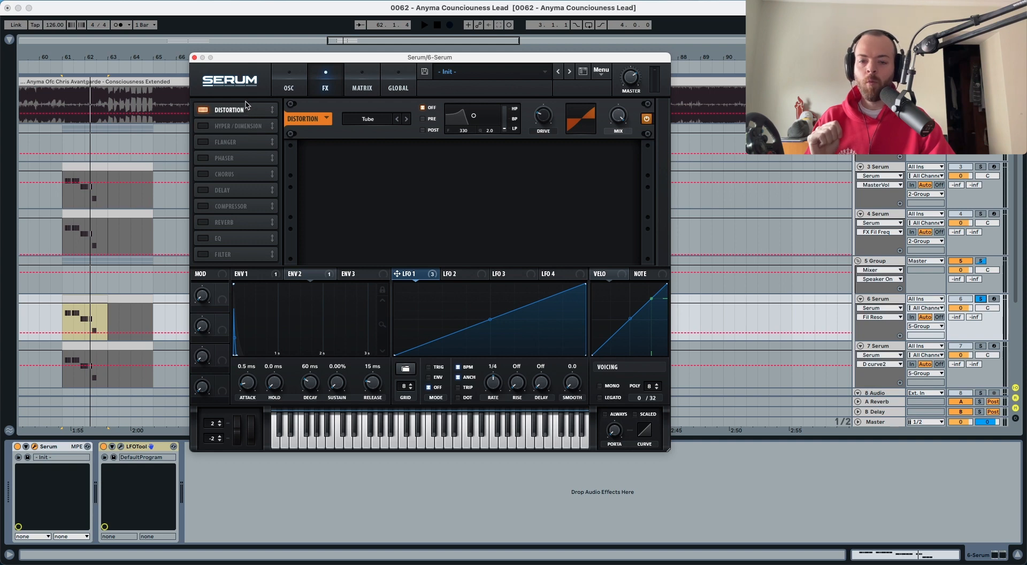
drag(223, 191, 227, 126)
drag(229, 222, 231, 142)
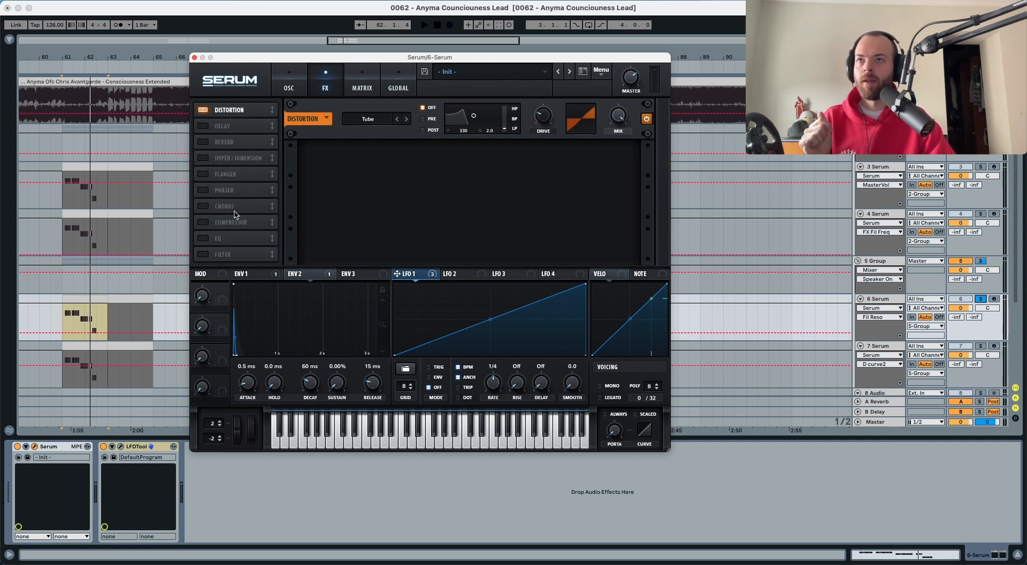
Place EQ directly after Reverb in the effects chain, set the distortion type to Diode 1 and audition the sound
drag(236, 238, 238, 156)
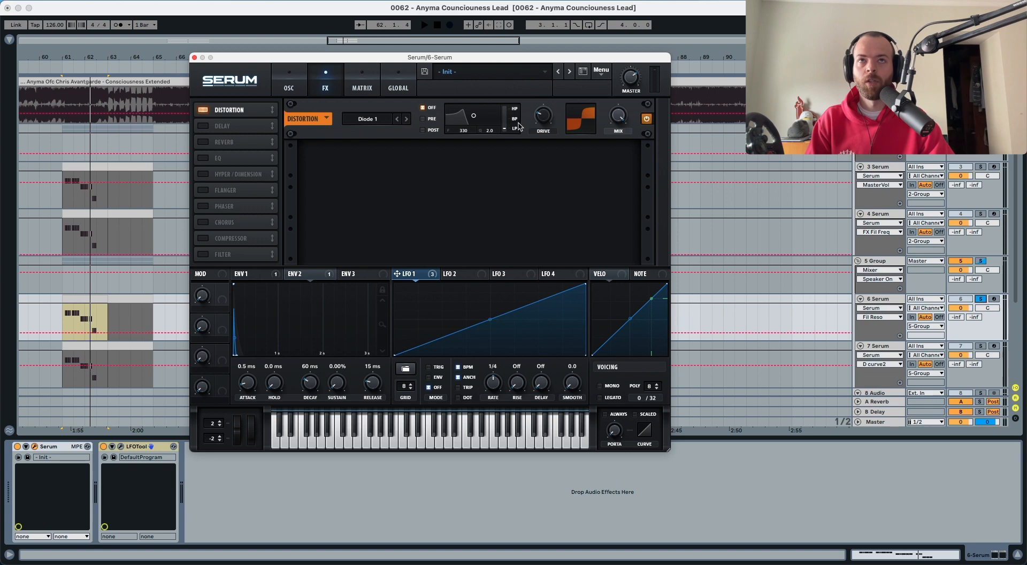
key(space)
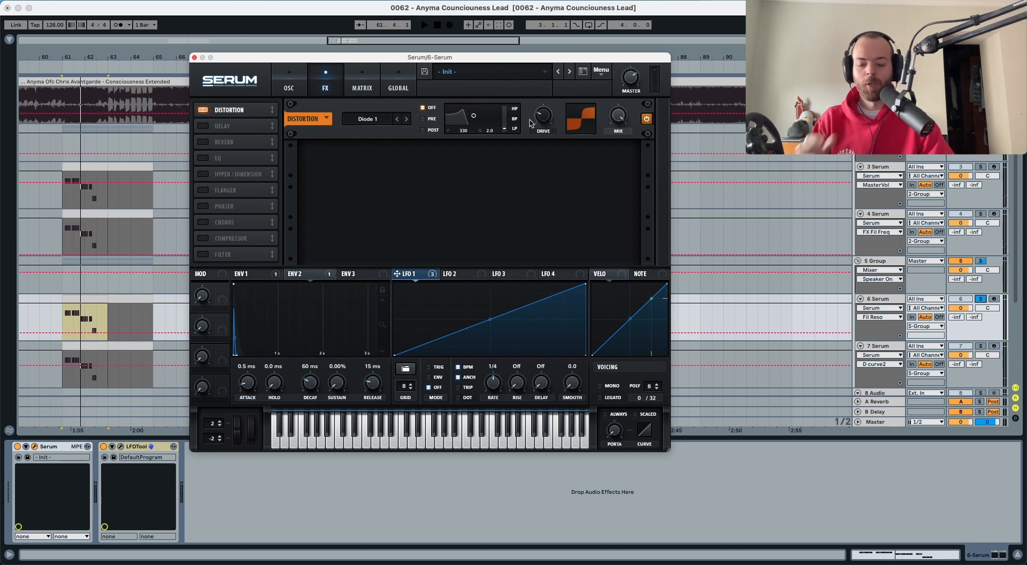
key(space)
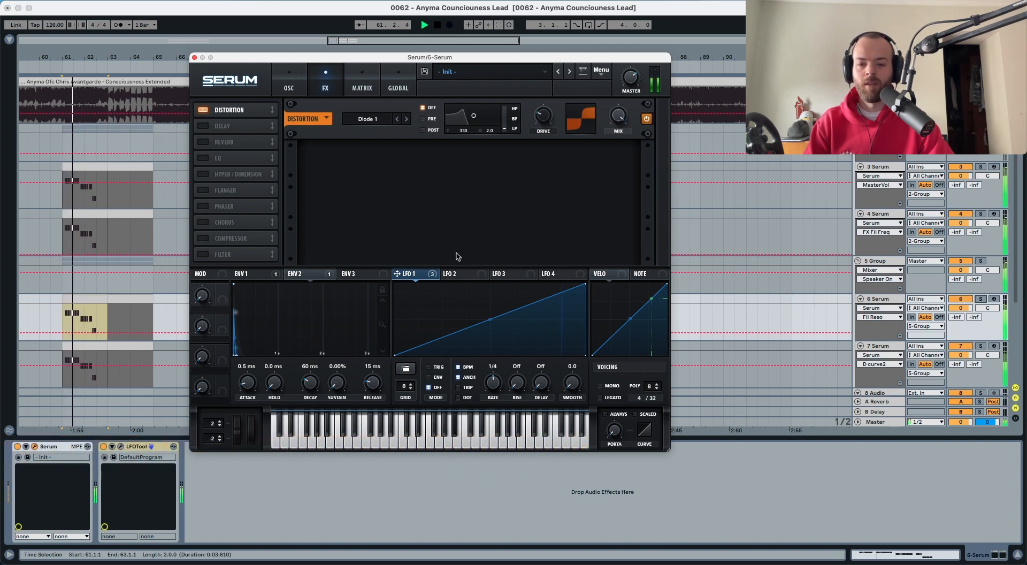
key(space)
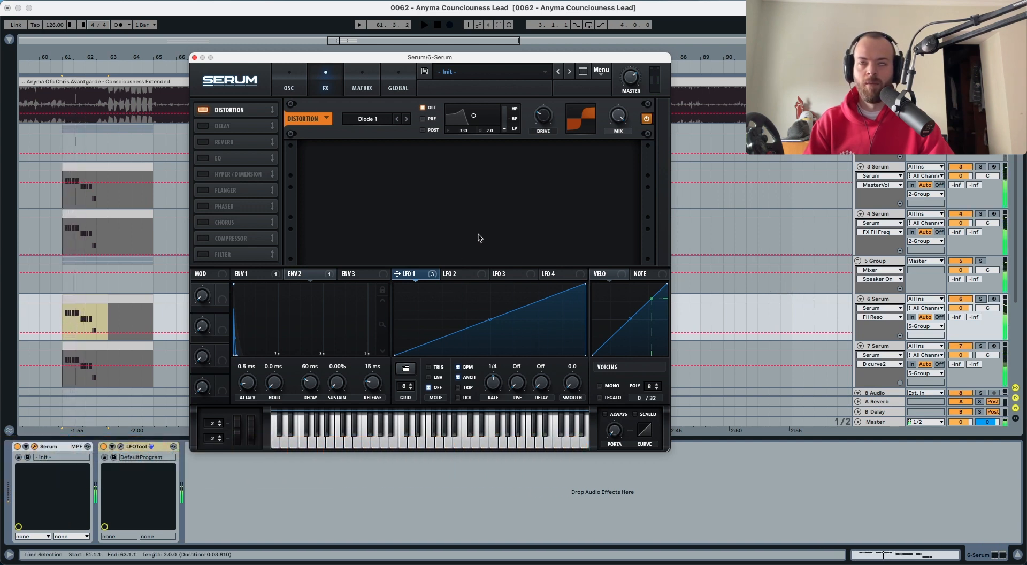
Solo the 6 Serum track, set the distortion's drive to 46% and mix to 43%, and audition the result
click(981, 300)
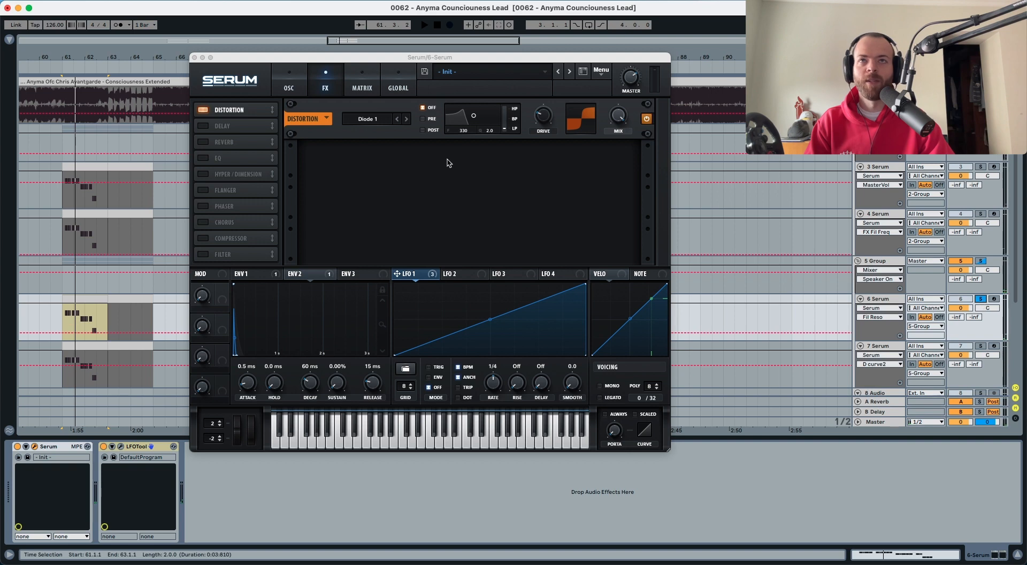
click(540, 117)
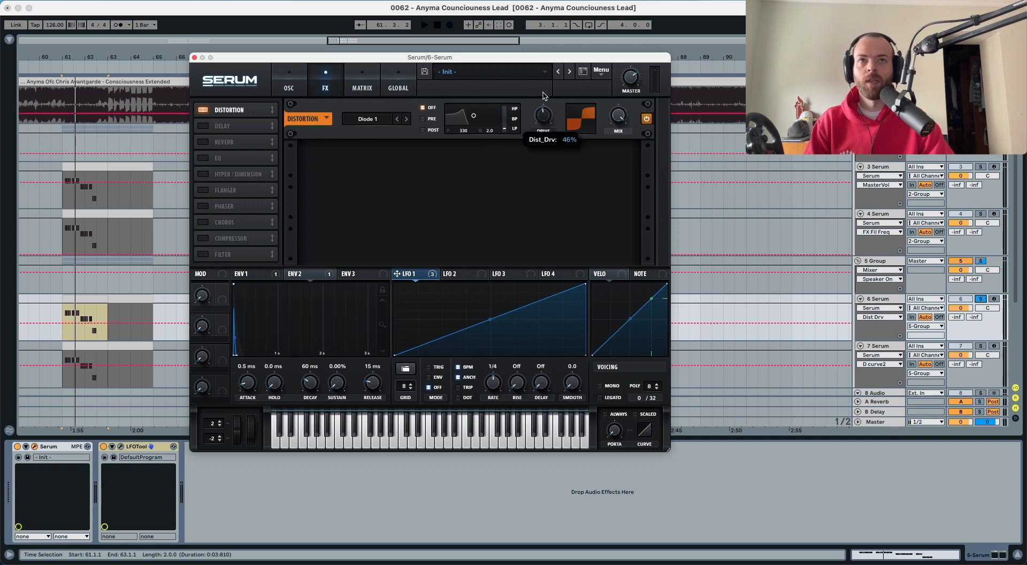
click(617, 114)
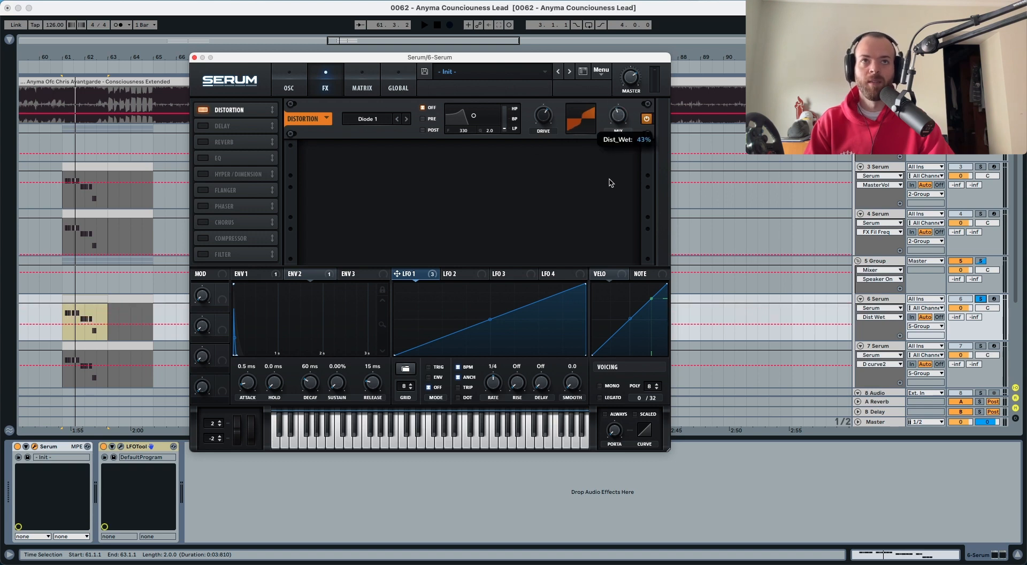
key(space)
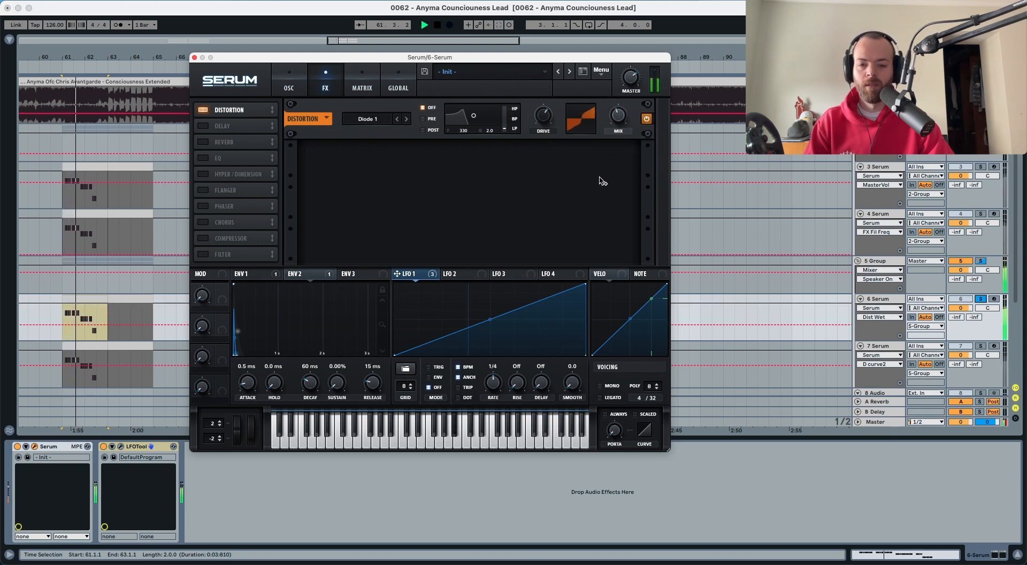
key(space)
Assign Envelope 1 to the distortion mix with a modulation amount of 58 and audition it
click(301, 273)
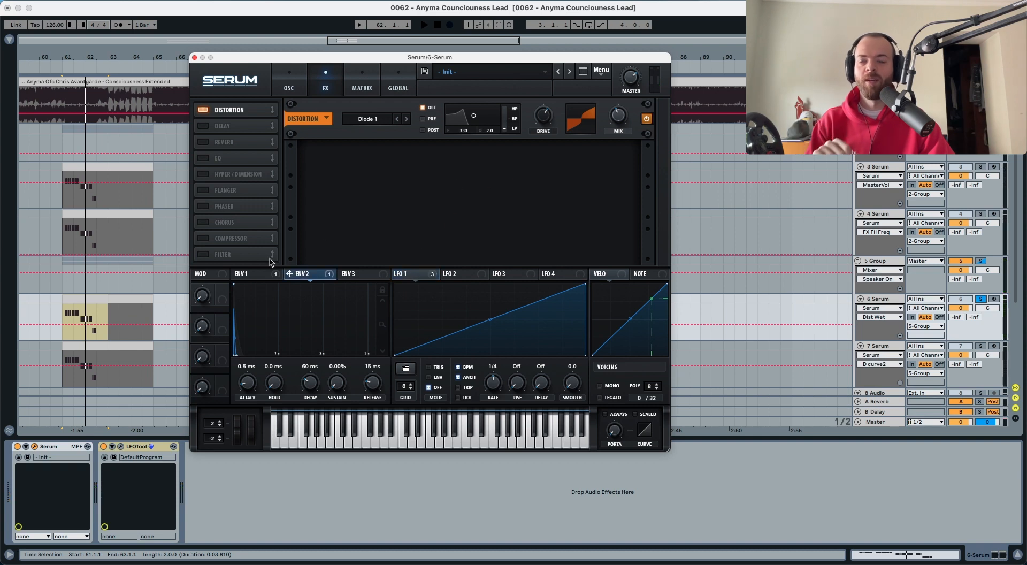
click(268, 276)
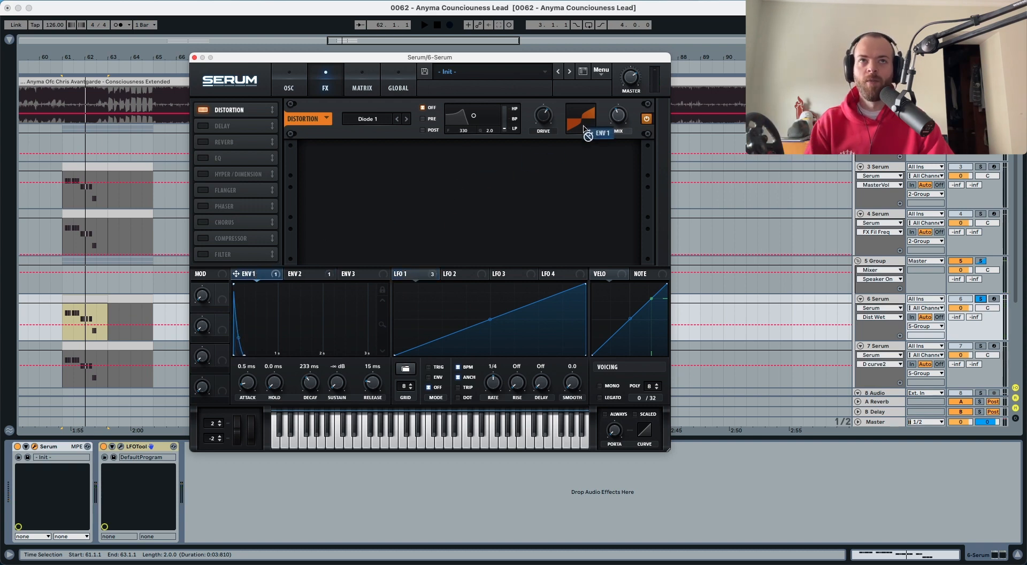
mouse_move(613, 110)
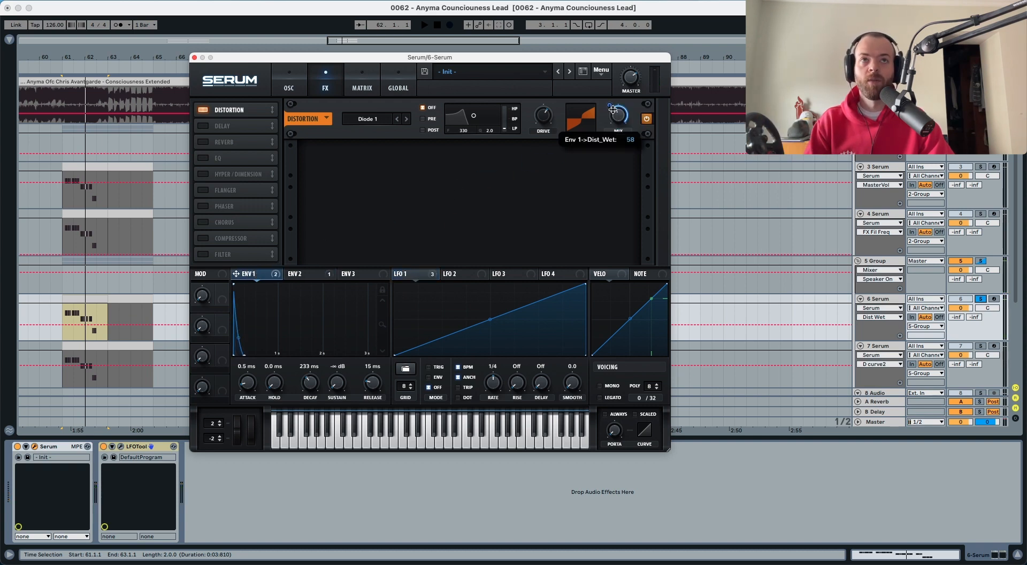
key(space)
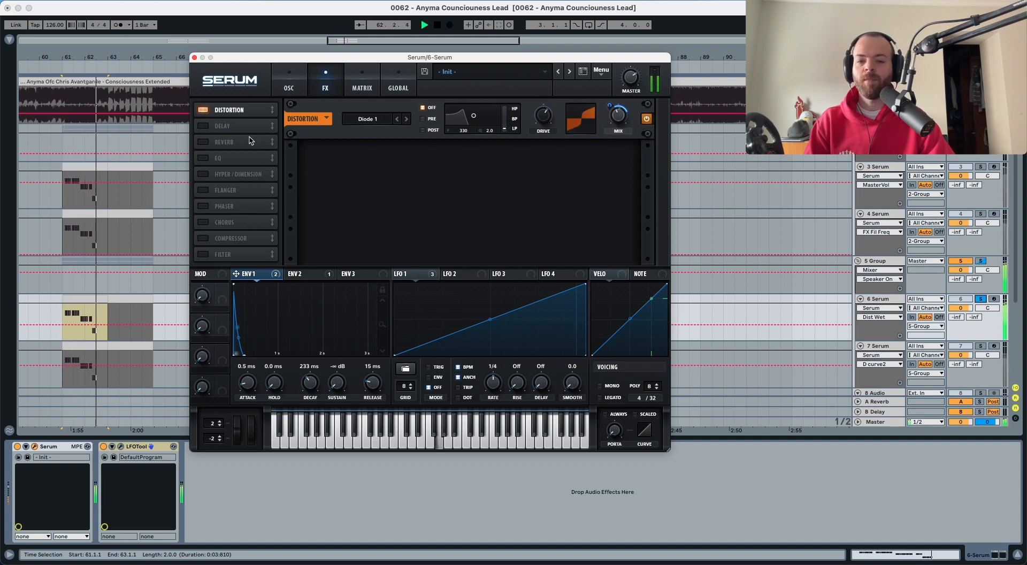
key(space)
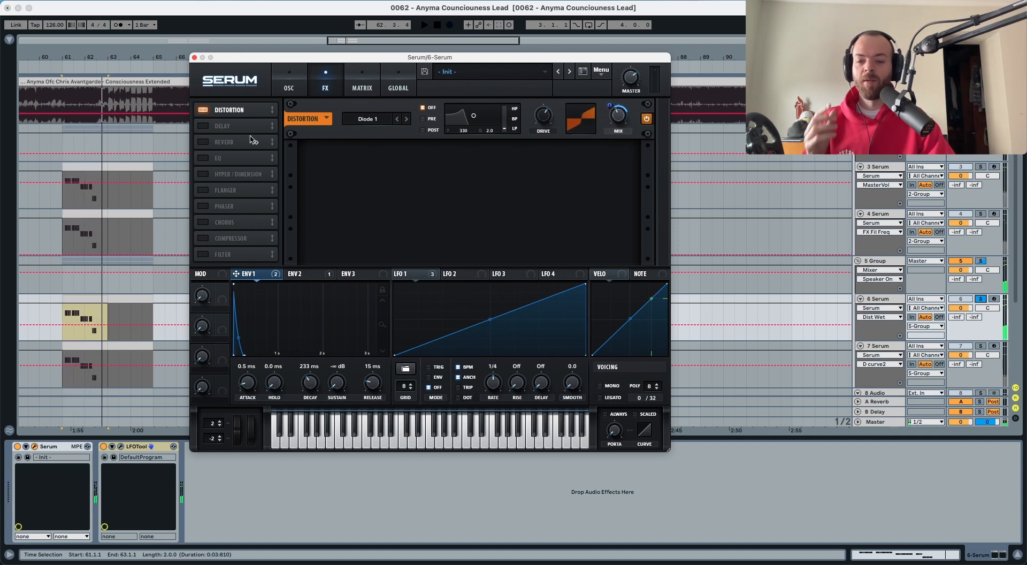
Enable the Delay with 1/16 dotted on the left and straight 1/16 on the right, and raise its feedback
click(203, 126)
drag(417, 169, 439, 106)
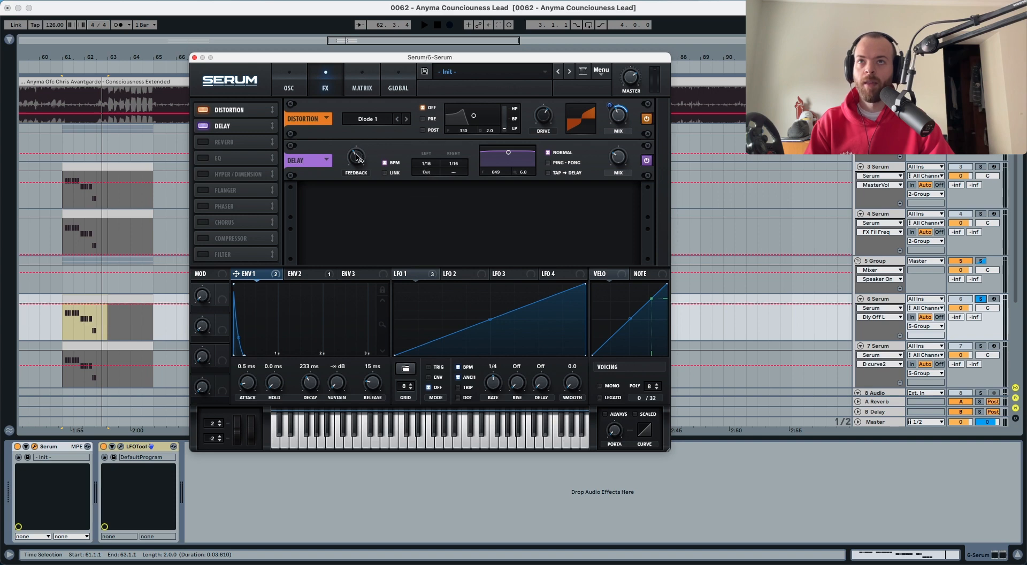
drag(357, 157, 362, 140)
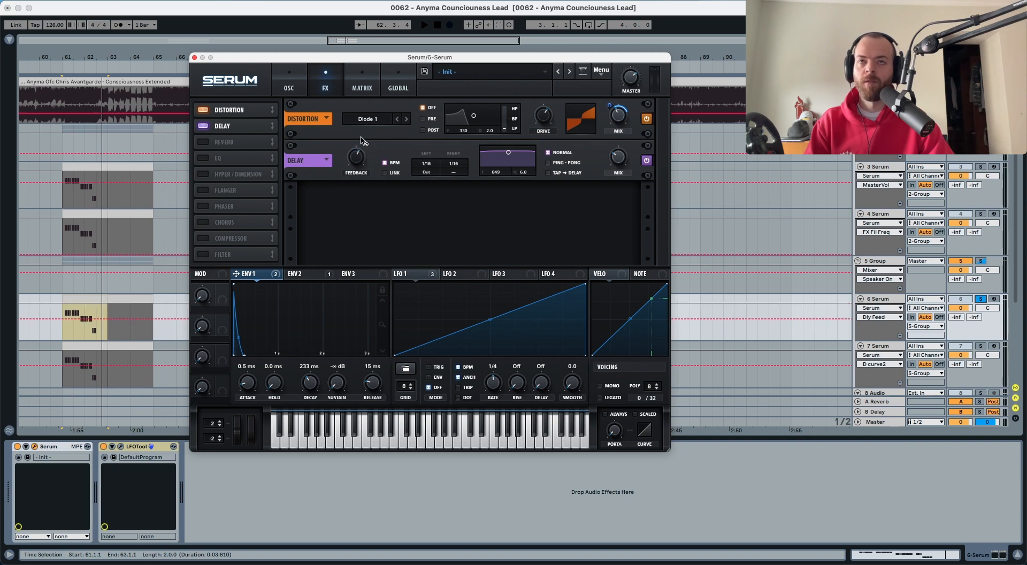
key(space)
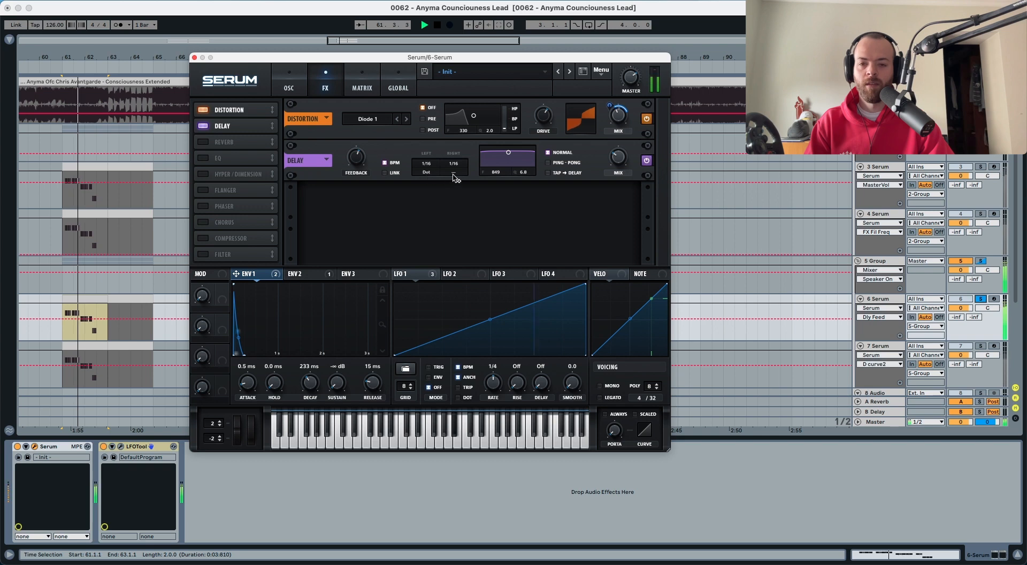
Narrow the delay's filter around 1608 Hz and set the delay mix to 46%, auditioning each change
key(space)
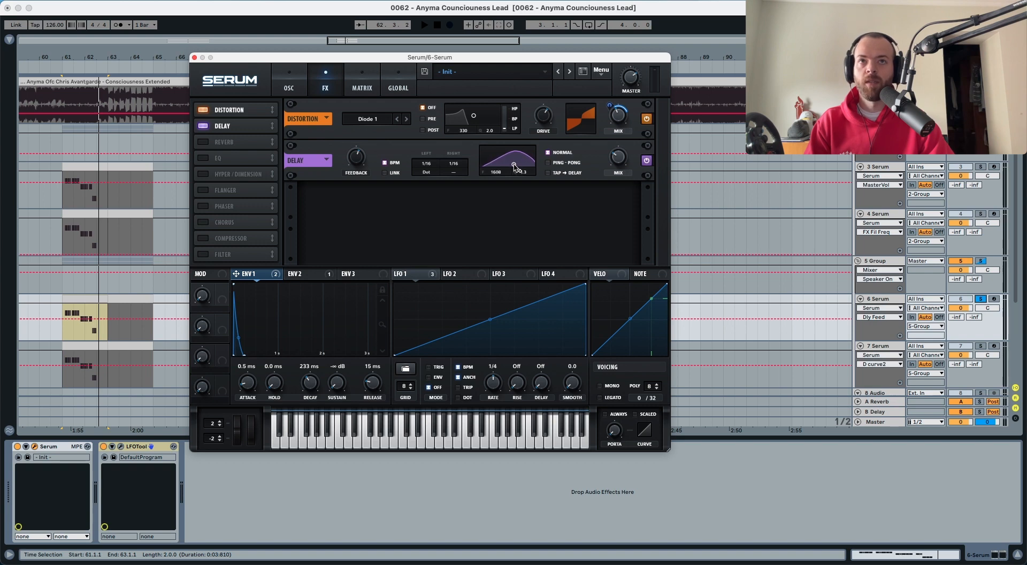
key(space)
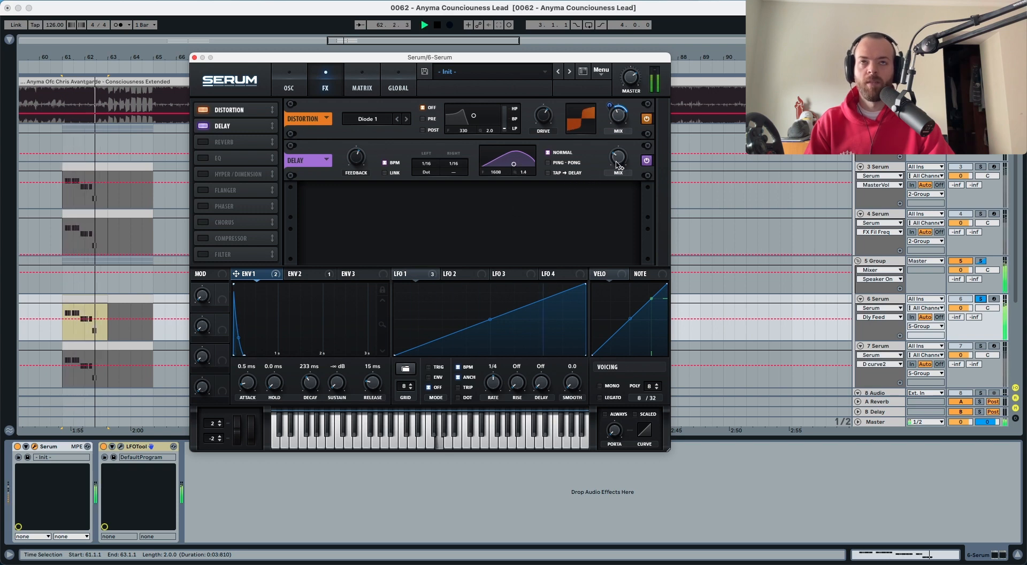
key(space)
drag(617, 161, 616, 158)
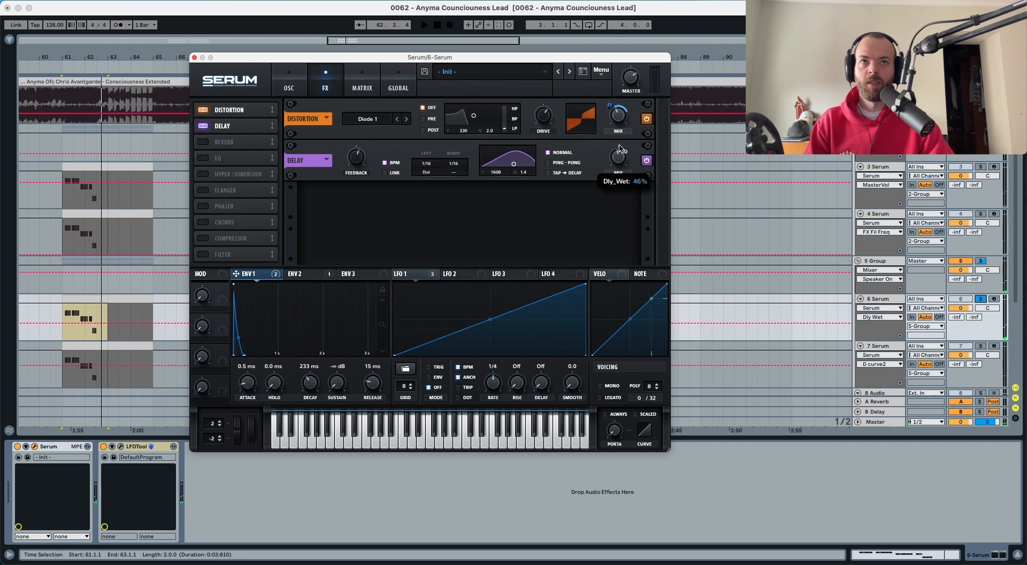
key(space)
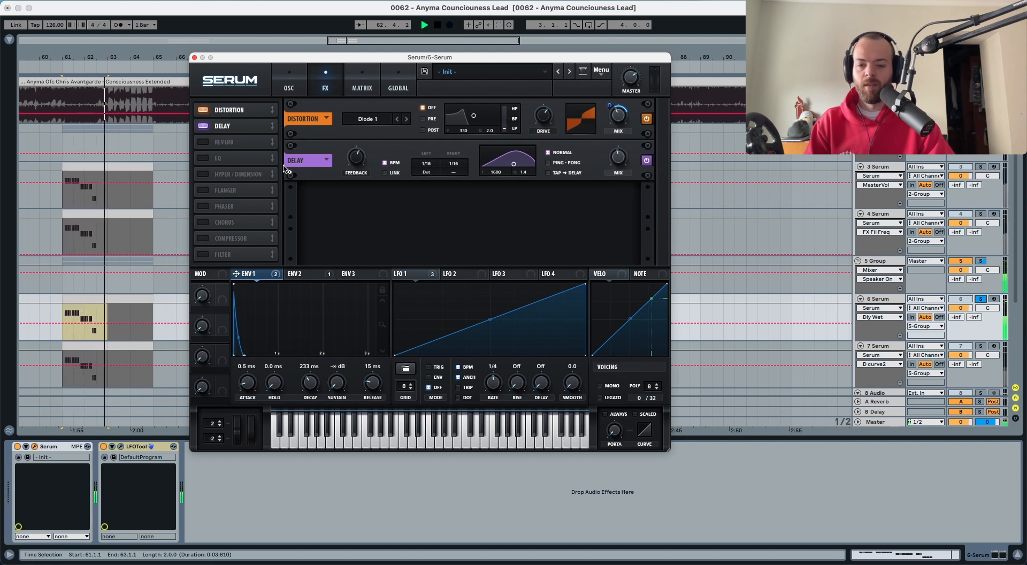
key(space)
Enable a Hall reverb with 32% size and 2.8 s decay, then adjust its low cut, spin rate and spin depth
click(207, 143)
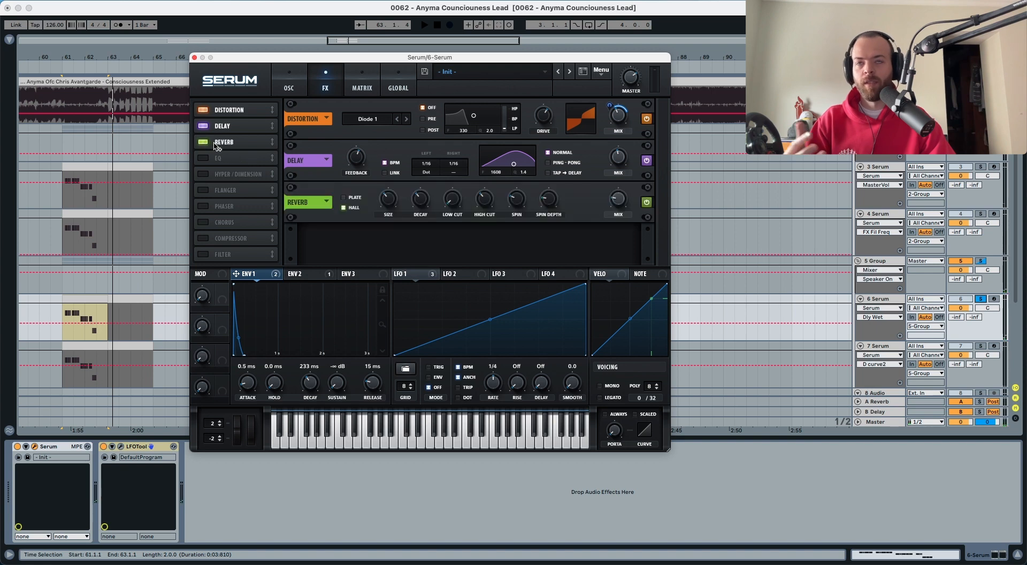
click(383, 203)
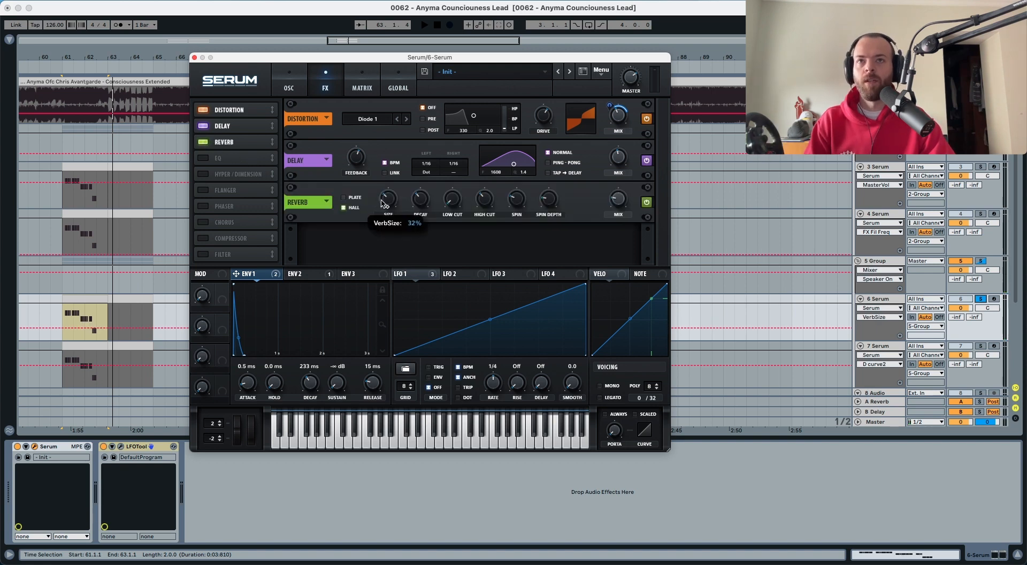
click(420, 200)
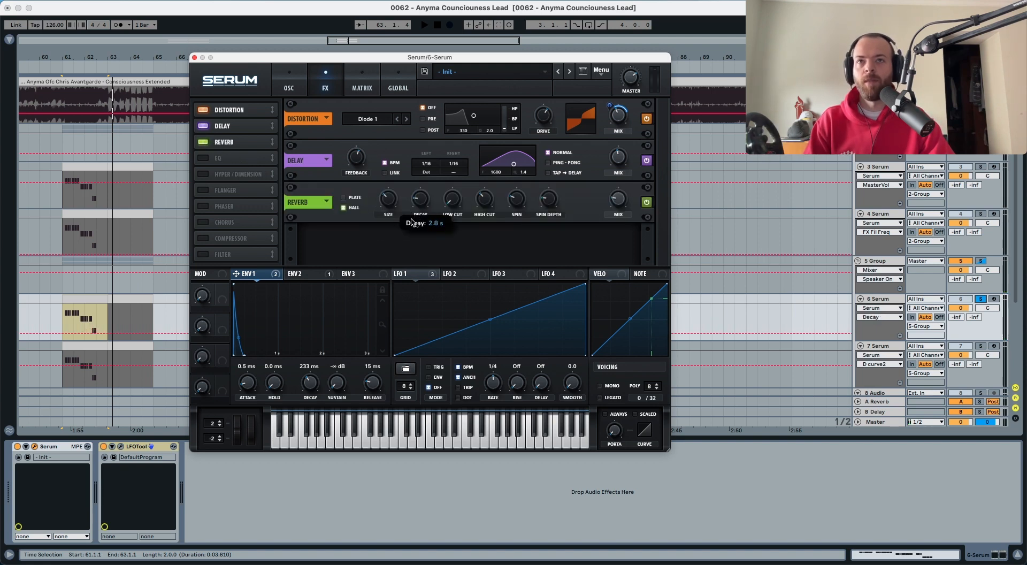
click(452, 197)
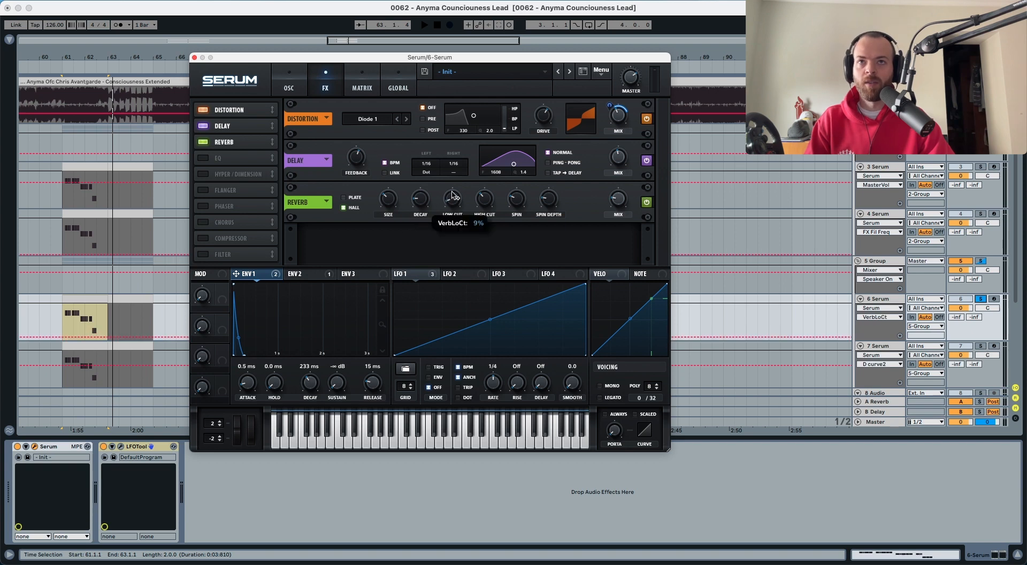
drag(452, 197, 457, 164)
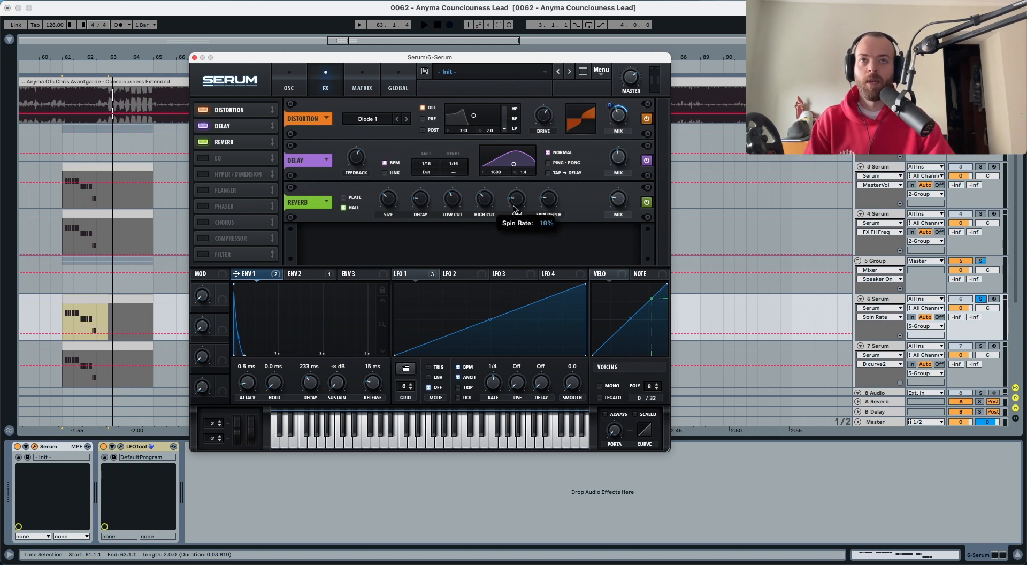
click(548, 203)
drag(547, 204, 550, 193)
Raise the reverb's mix and audition the result
key(space)
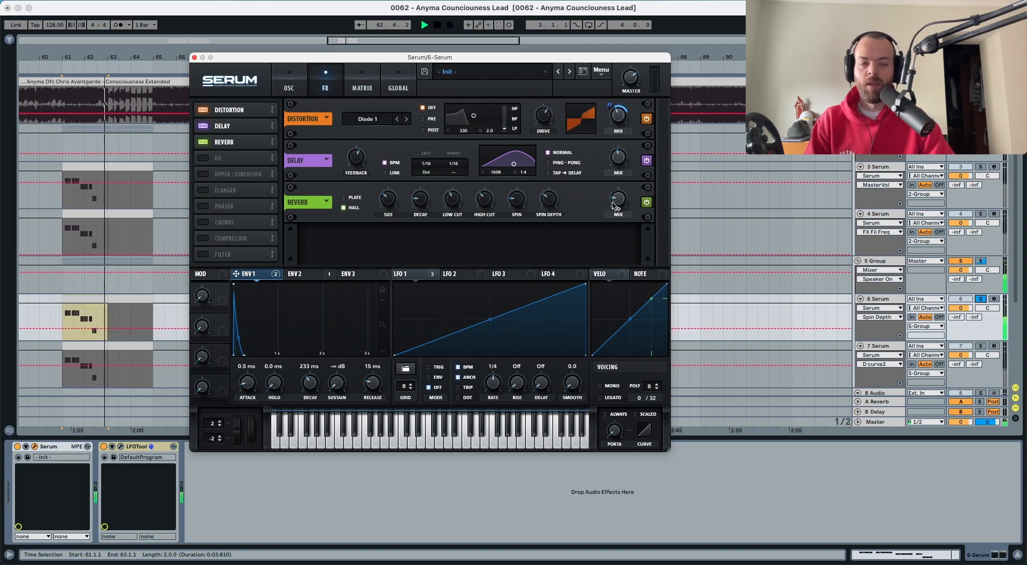
key(space)
click(621, 199)
drag(620, 199, 625, 186)
key(space)
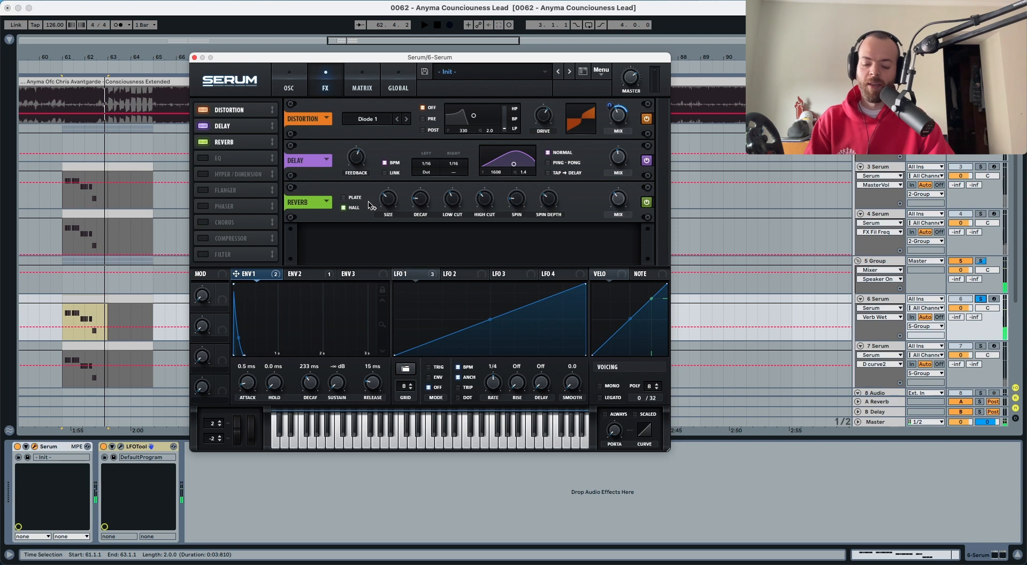
Compare the 6 Serum layer within the full arrangement and soloed by toggling its solo during playback
key(space)
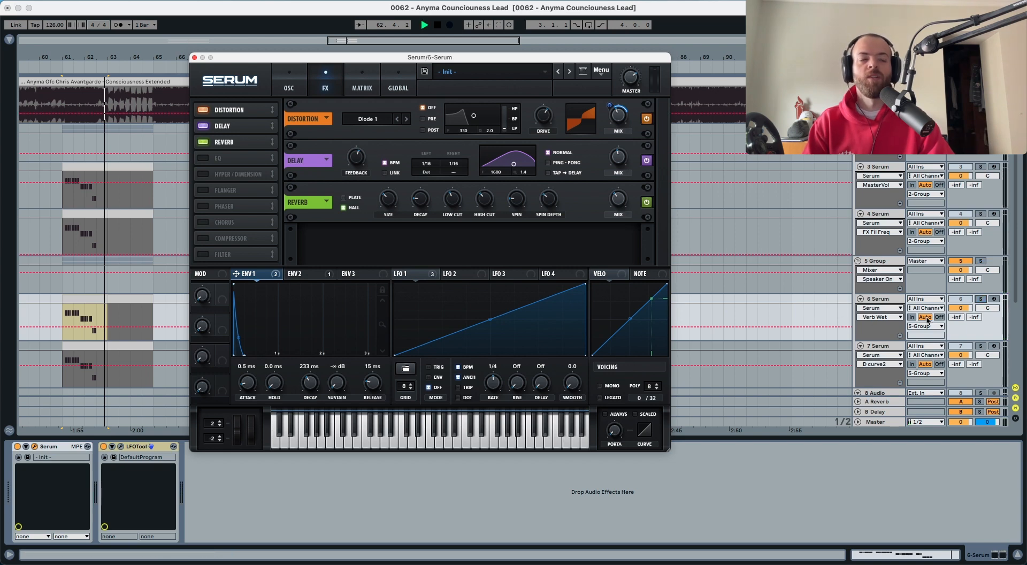
click(981, 299)
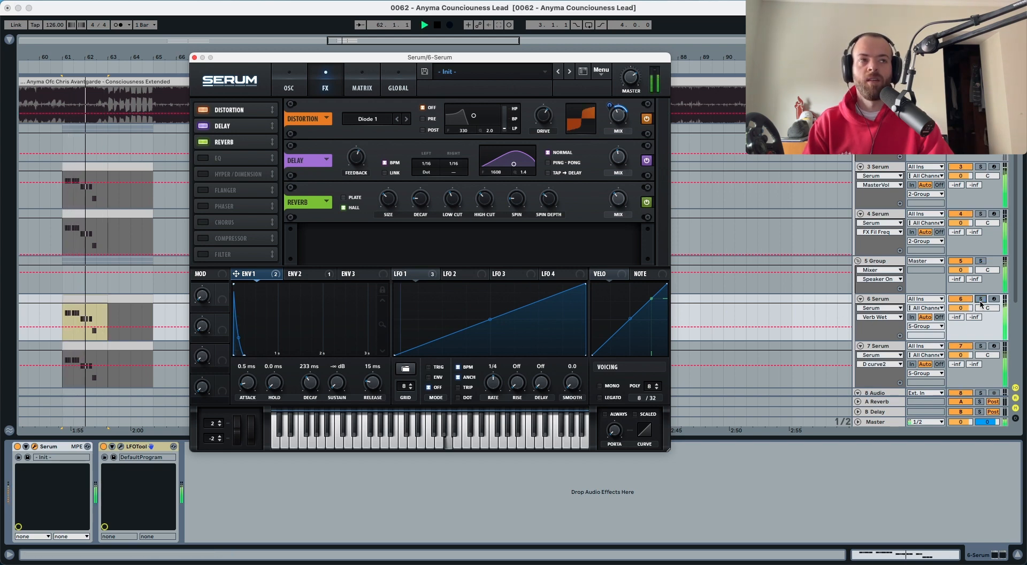
click(980, 299)
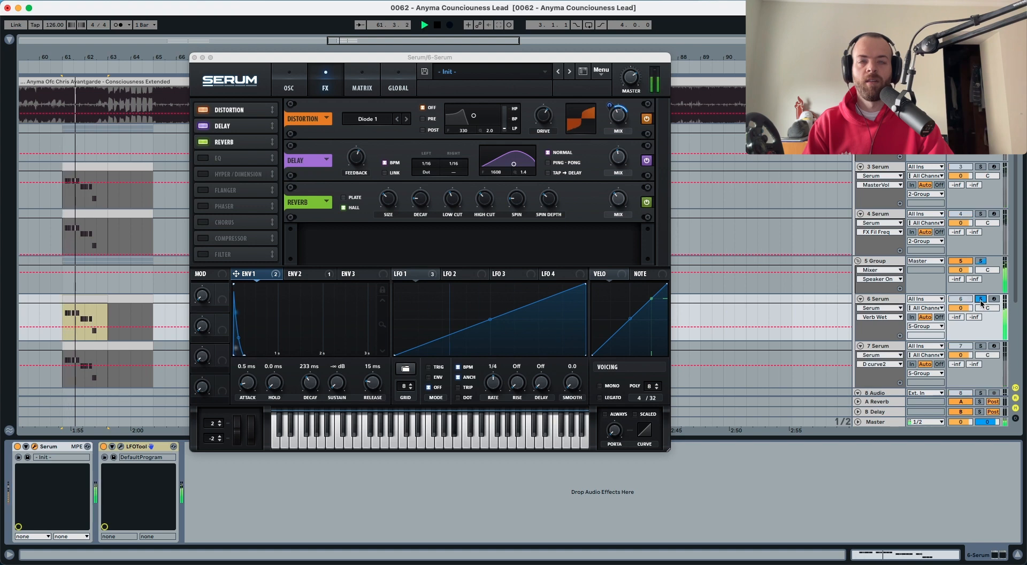
key(space)
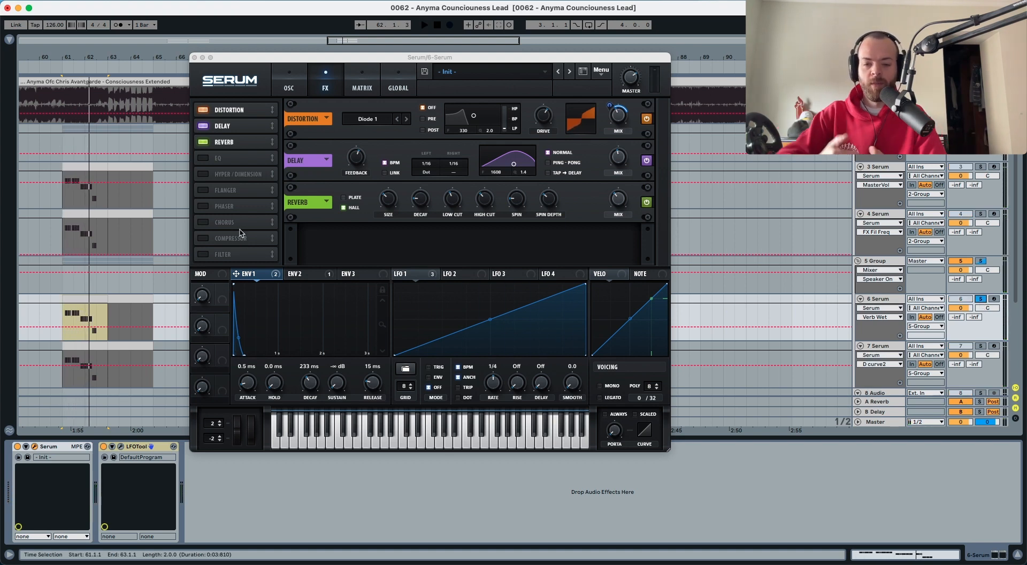
Enable the EQ, set both of its bands to Peak and adjust the low band's frequency
click(203, 158)
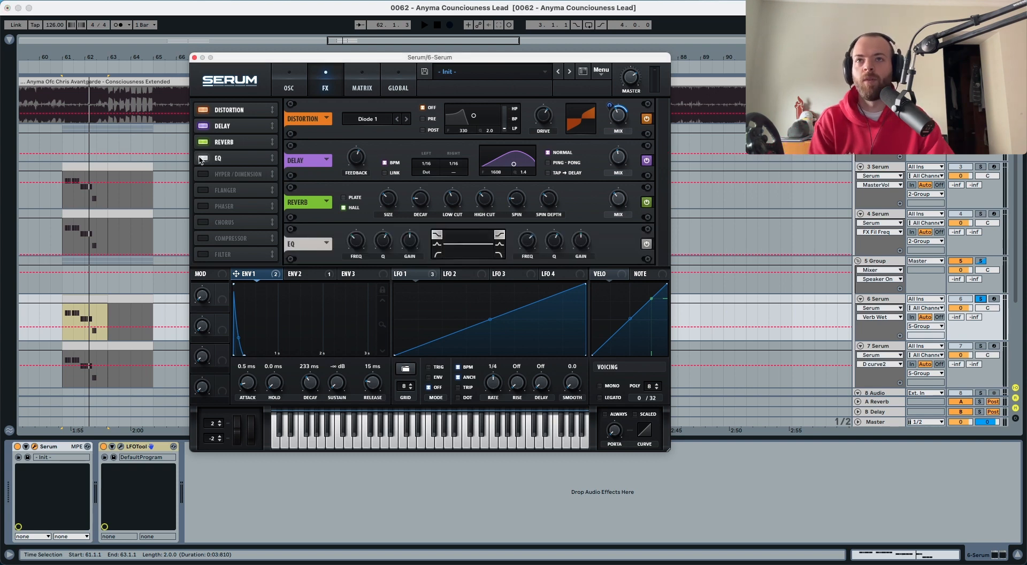
click(437, 244)
click(499, 244)
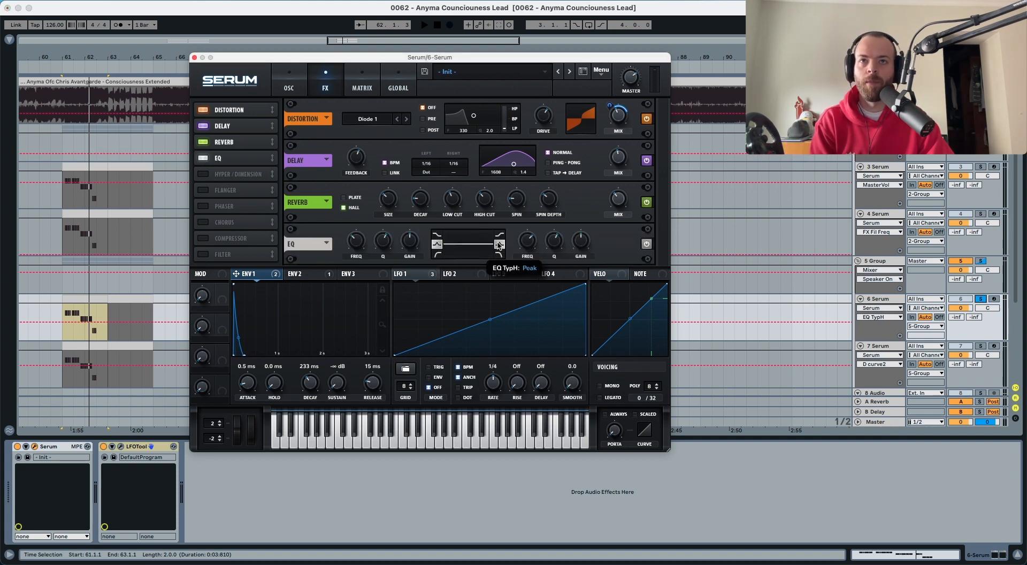
click(366, 242)
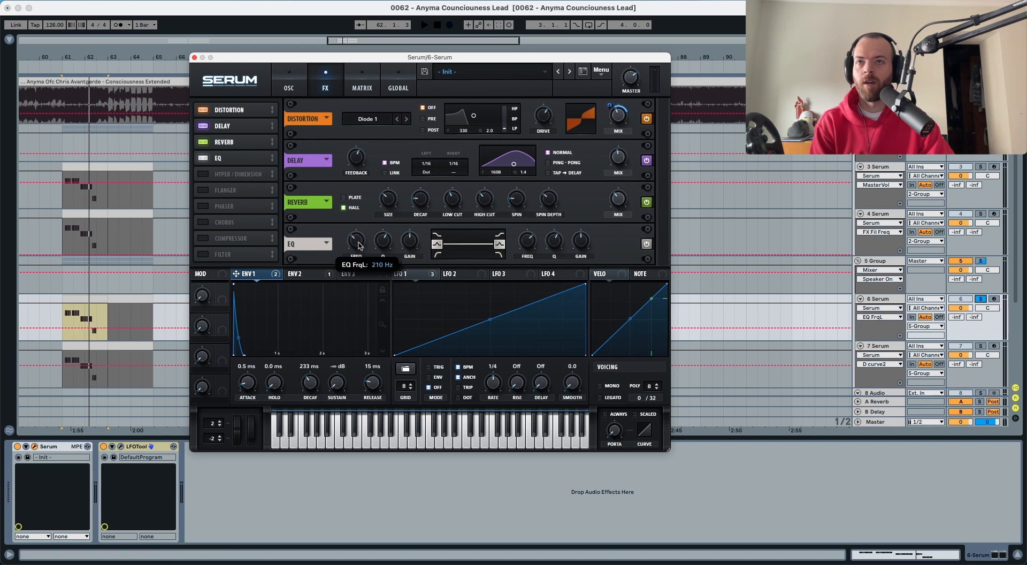
drag(367, 205, 375, 207)
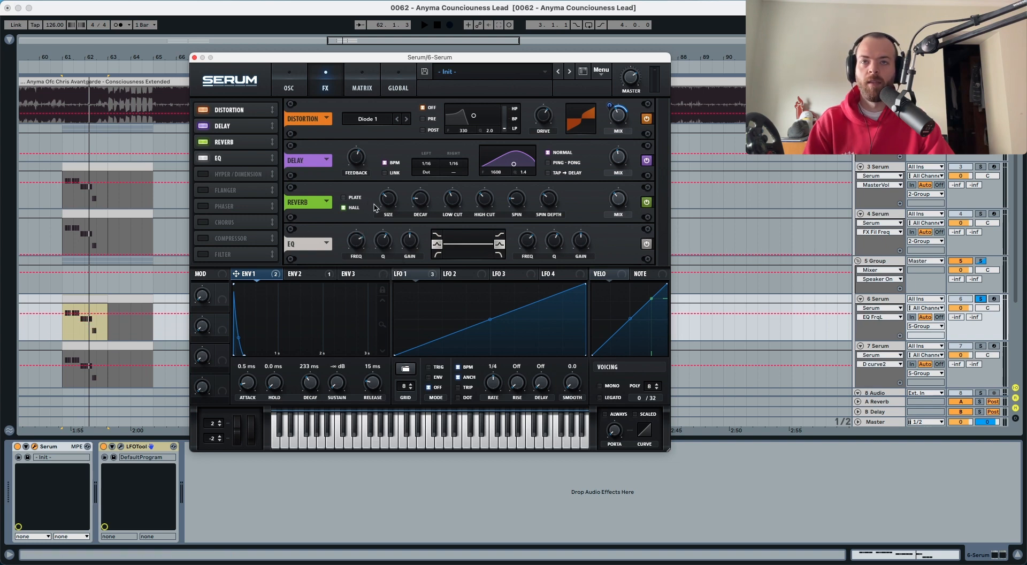
Set the EQ's high band frequency to about 9454 Hz, then adjust the low band's Q and gain
click(525, 250)
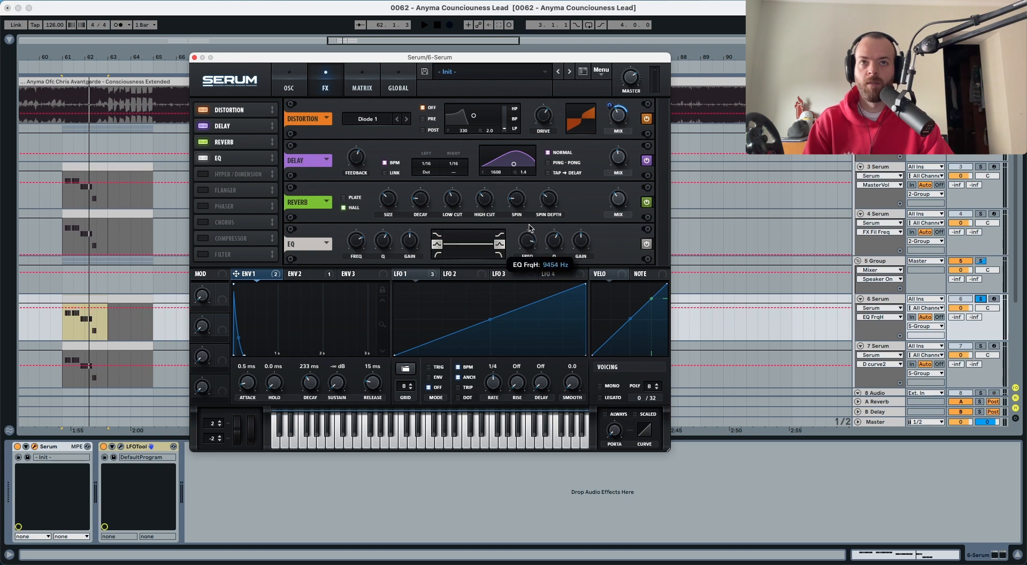
drag(530, 227, 529, 229)
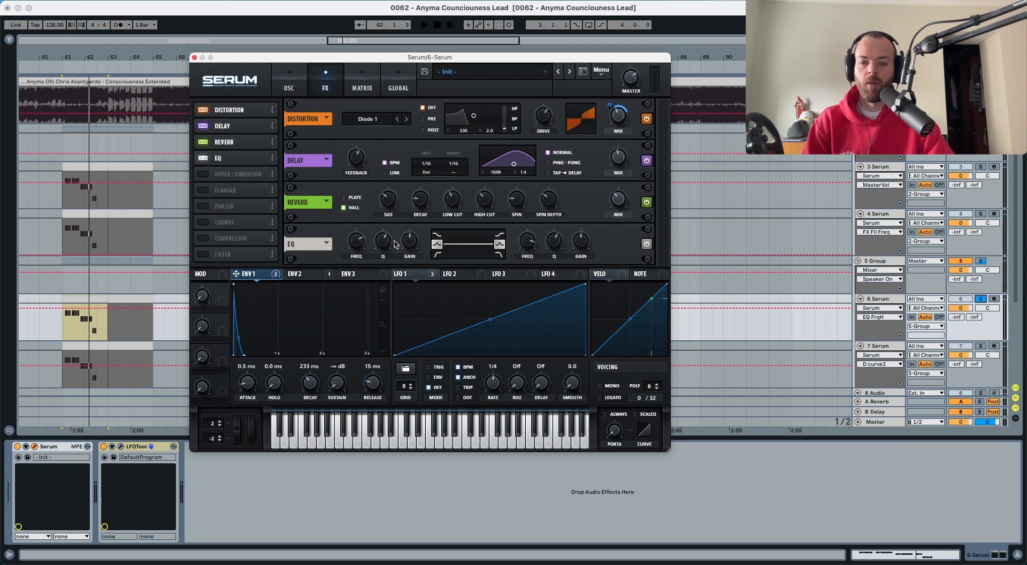
drag(387, 245, 412, 234)
key(space)
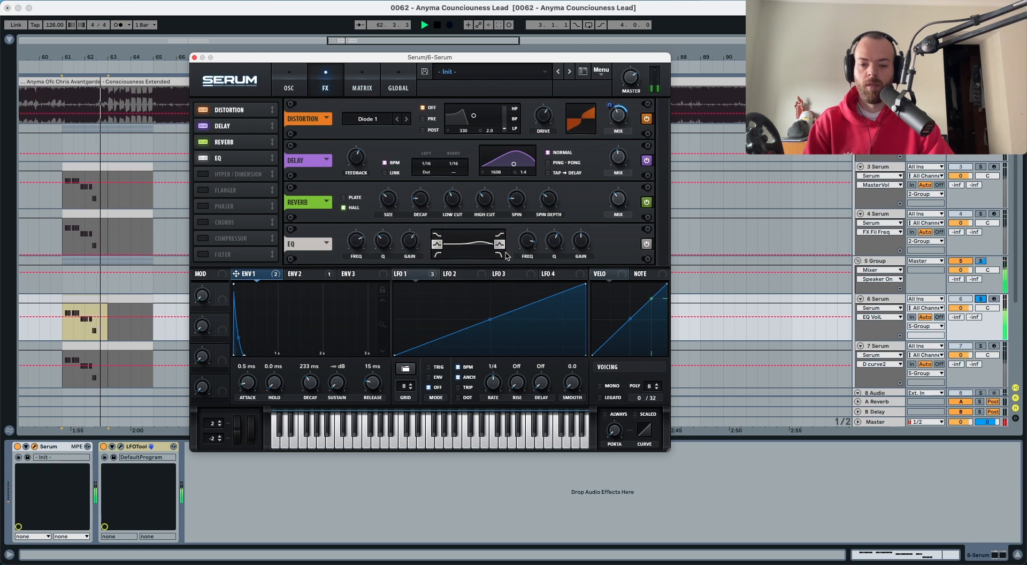
Lower the EQ's high band gain to about -2.6 dB, adjust its Q and audition the result
click(580, 242)
key(space)
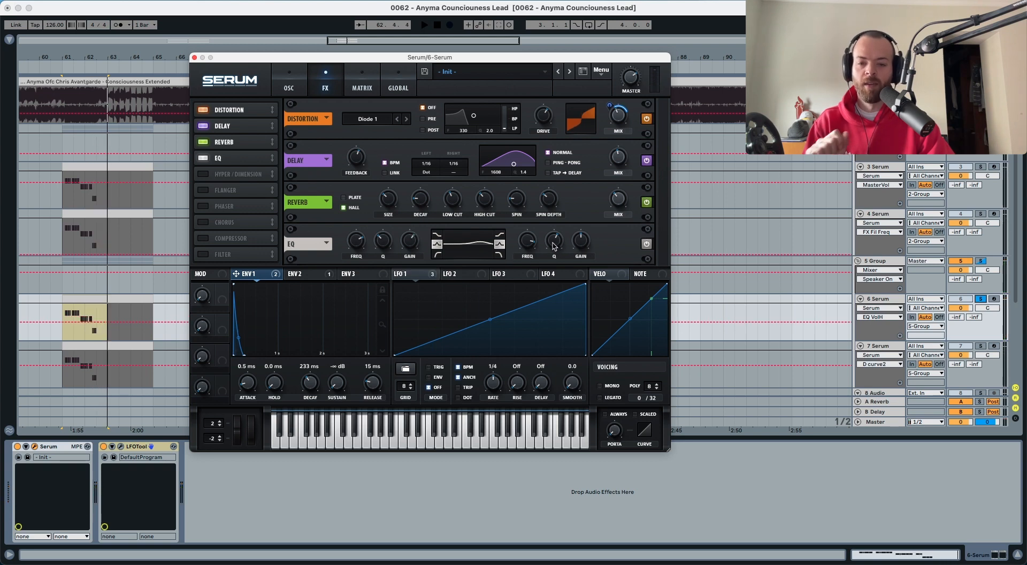
drag(554, 244, 585, 251)
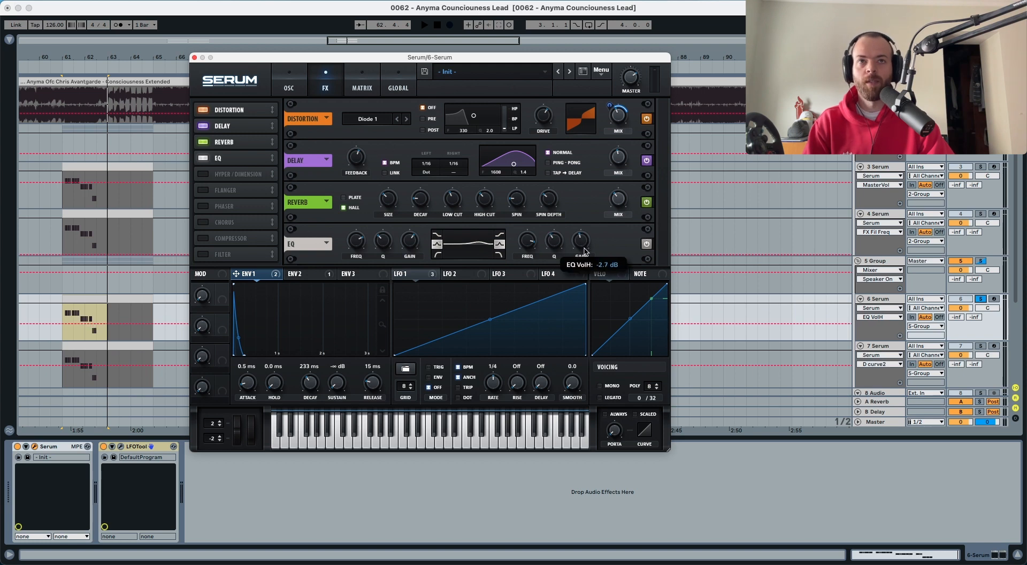
key(space)
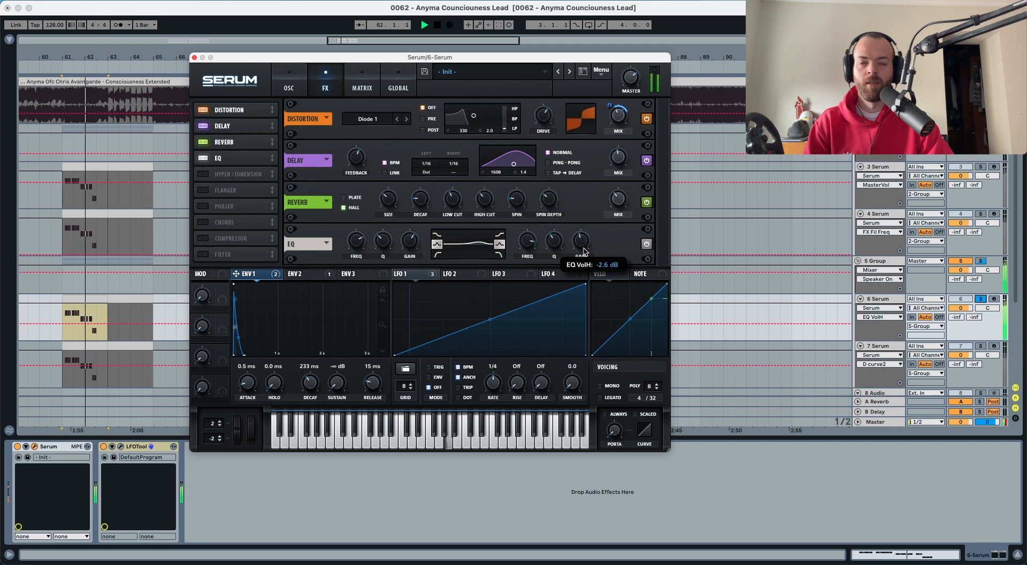
key(space)
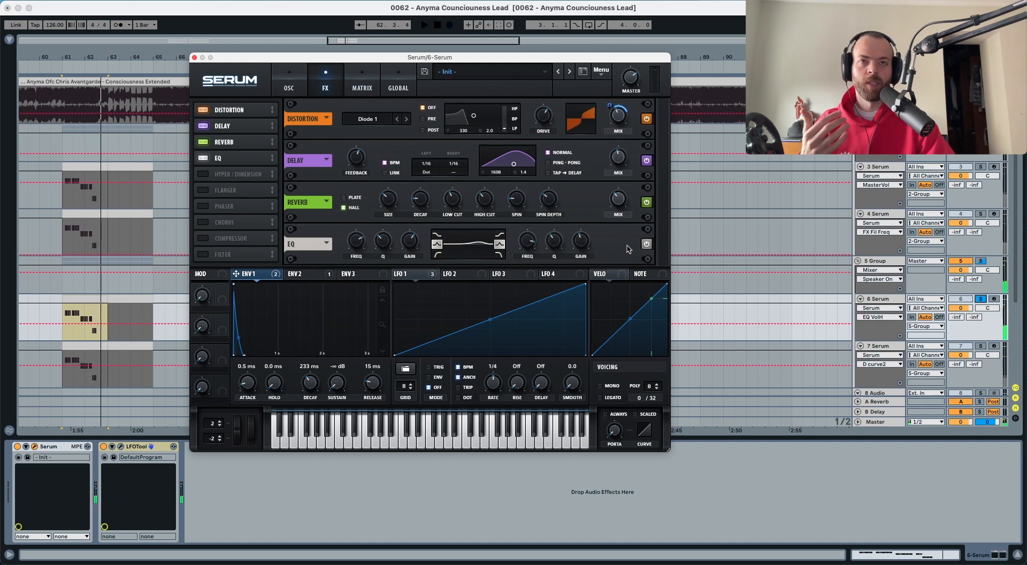
Compare the 6 Serum layer with the EQ off and on, then audition it with the other layers
key(space)
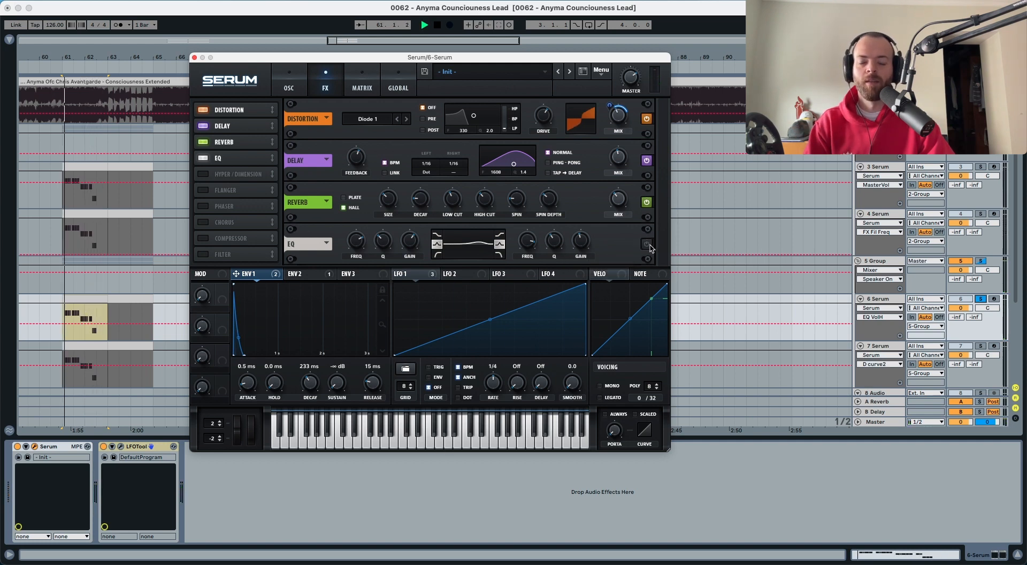
click(647, 244)
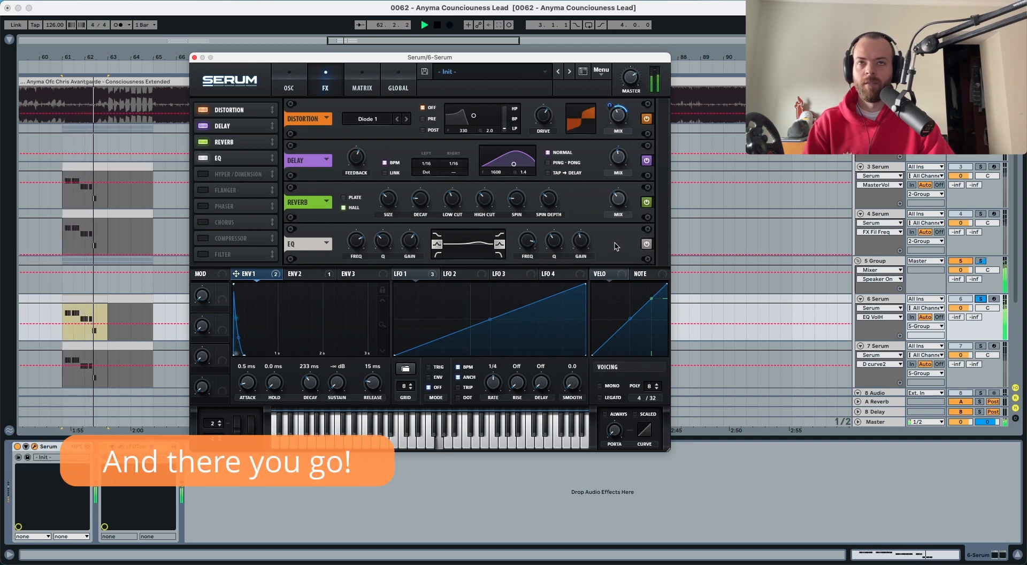
key(space)
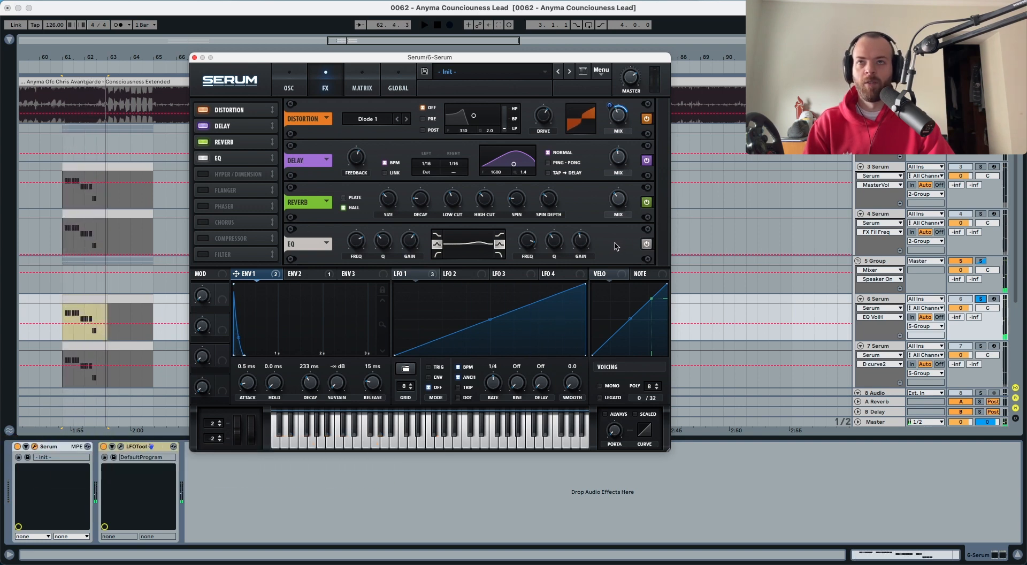
key(space)
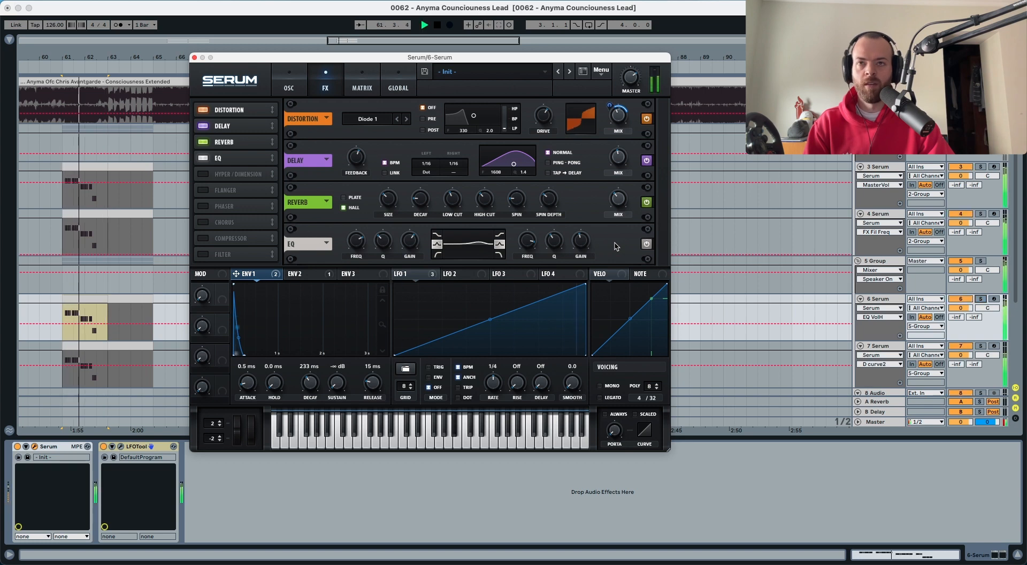
click(927, 333)
key(space)
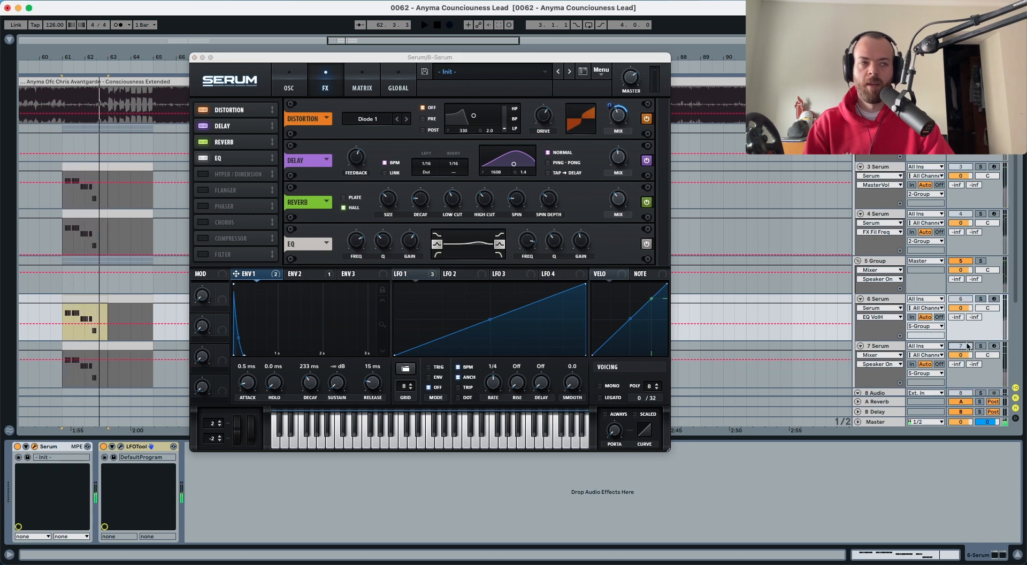
Open the Serum instance on the 7 Serum track and show its oscillator page
click(897, 346)
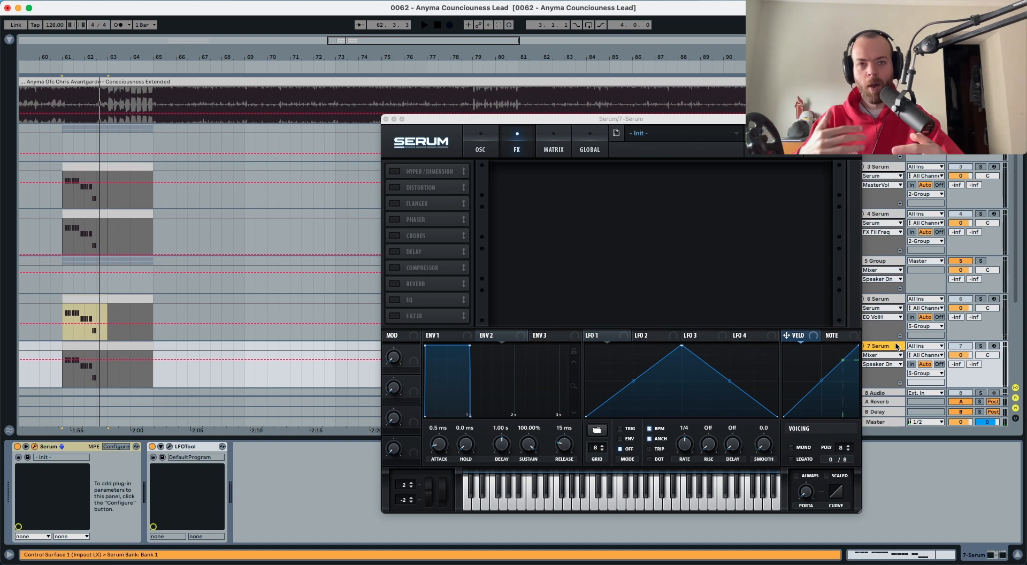
drag(672, 118, 407, 87)
click(283, 115)
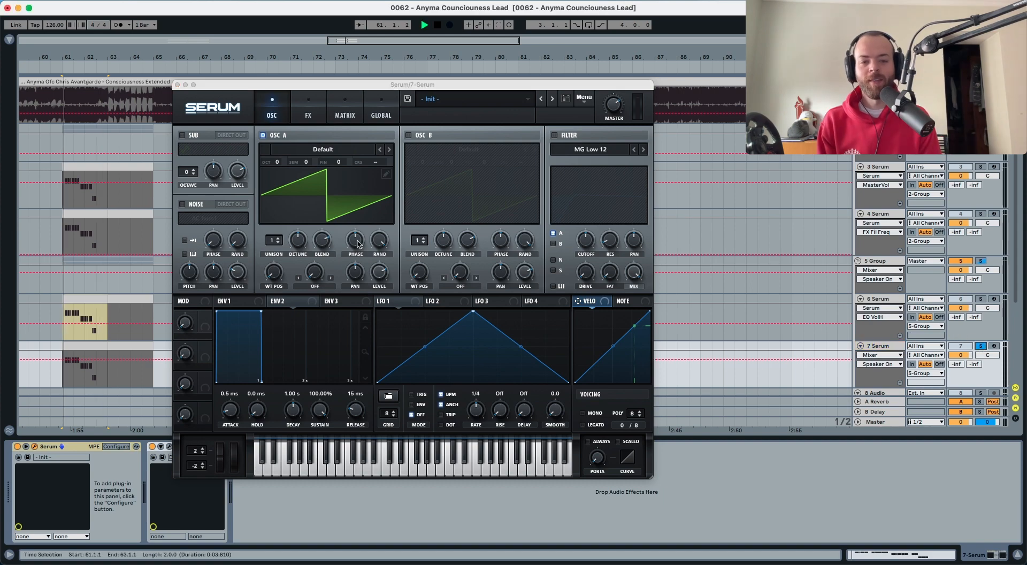
click(786, 360)
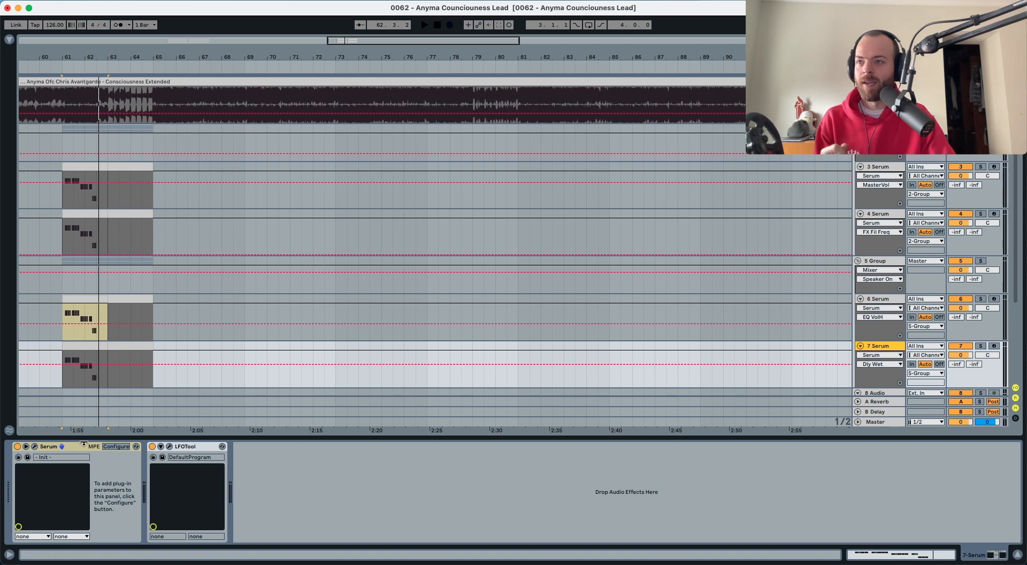
click(34, 447)
Audition the 7 Serum layer, compare it with the 4 Serum layer soloed, and solo 7 Serum again
key(space)
key(space)
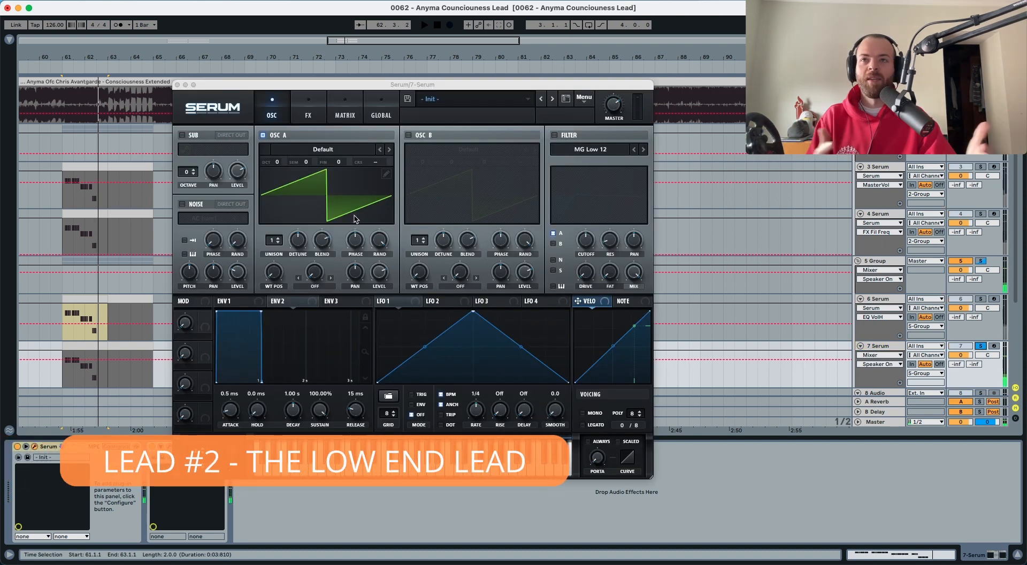
key(space)
click(982, 215)
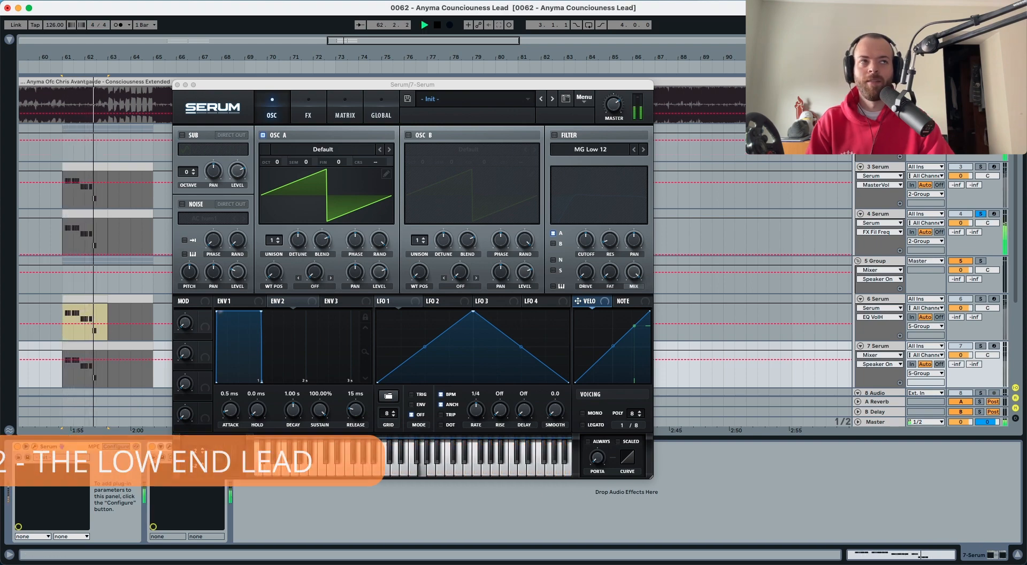
key(space)
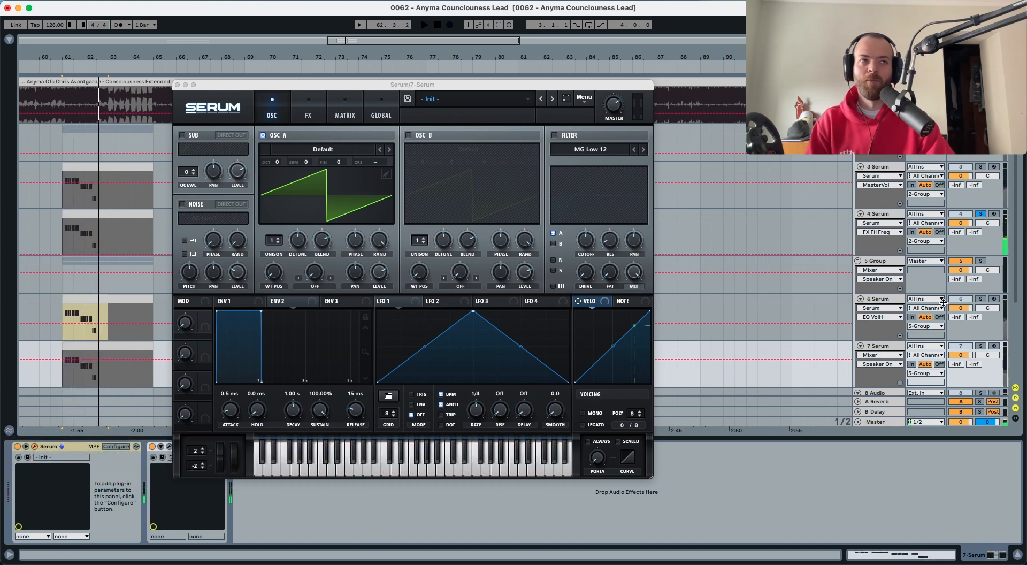
click(982, 346)
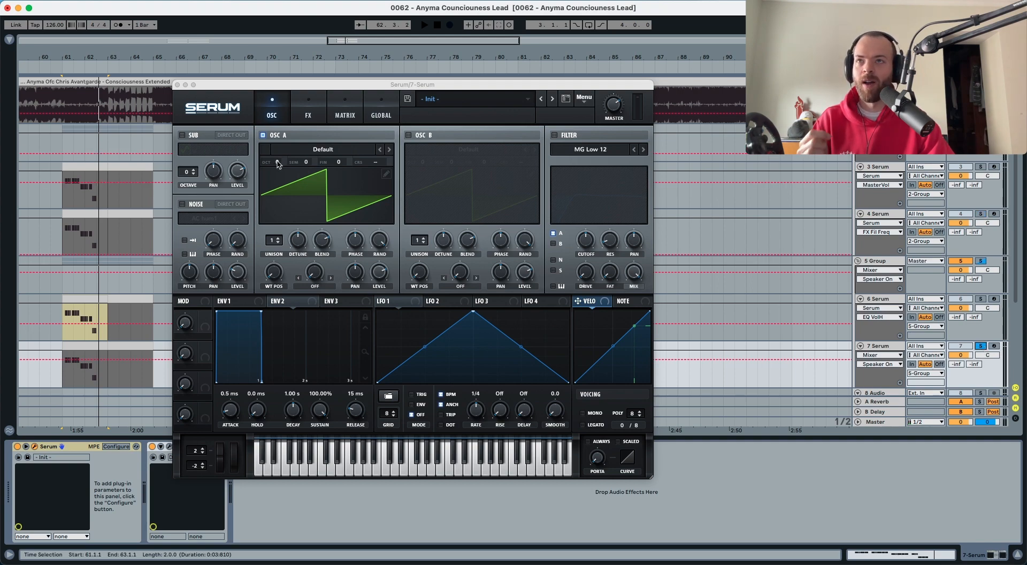
Set oscillator A of 7 Serum to octave -3 with 5 unison voices and reduced detune, and audition it
drag(278, 164, 275, 210)
drag(307, 252, 299, 260)
key(space)
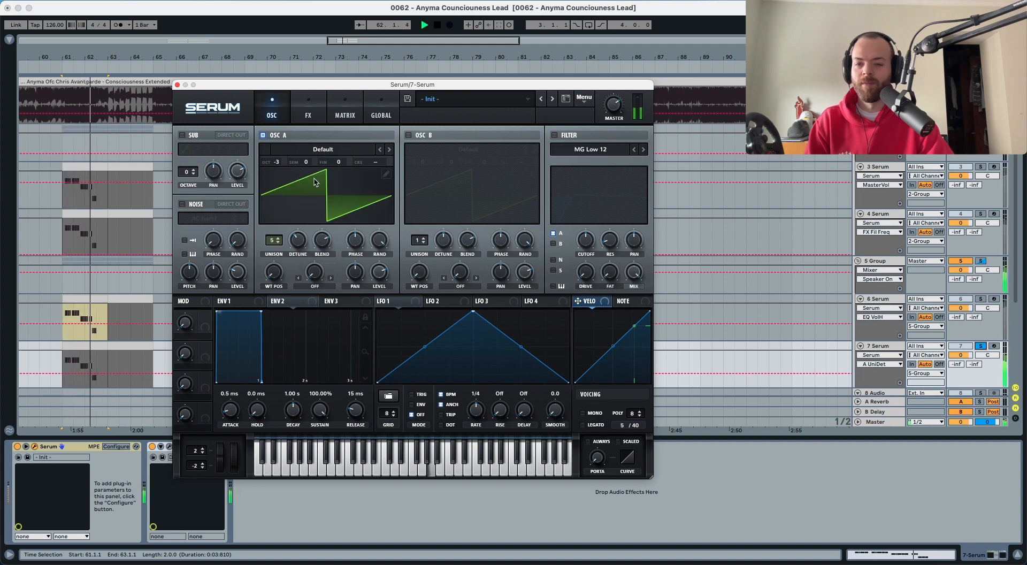
key(space)
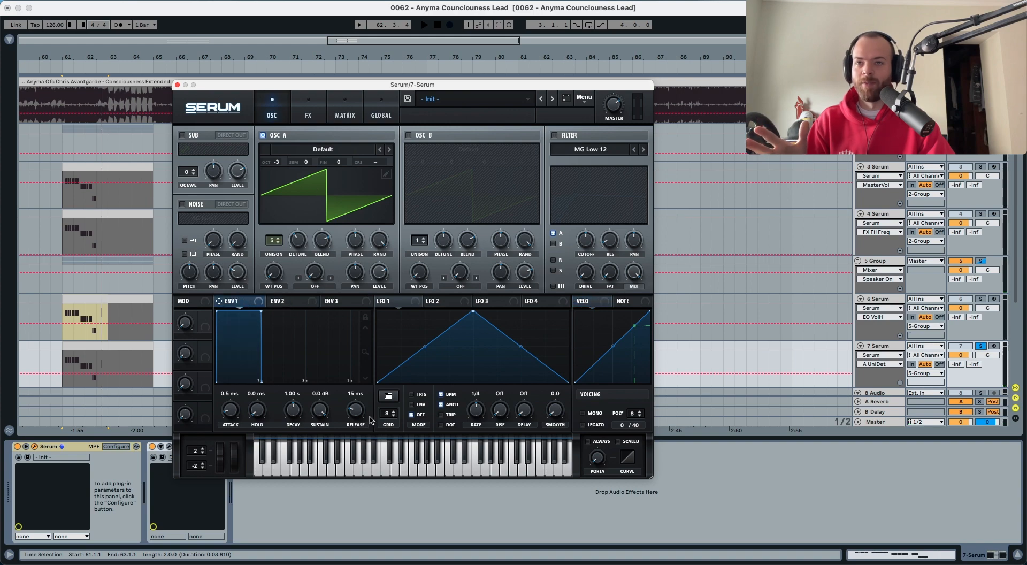
Set Envelope 1's release to 55 ms, and give Envelope 2 a 709 ms decay, 0% sustain and a steeper decay curve
drag(356, 418, 357, 412)
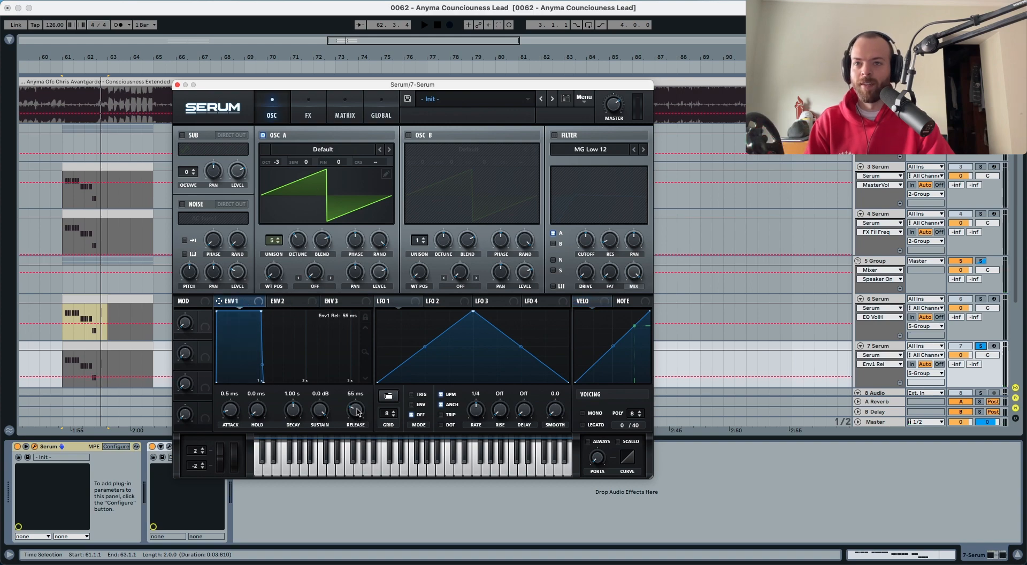
click(286, 302)
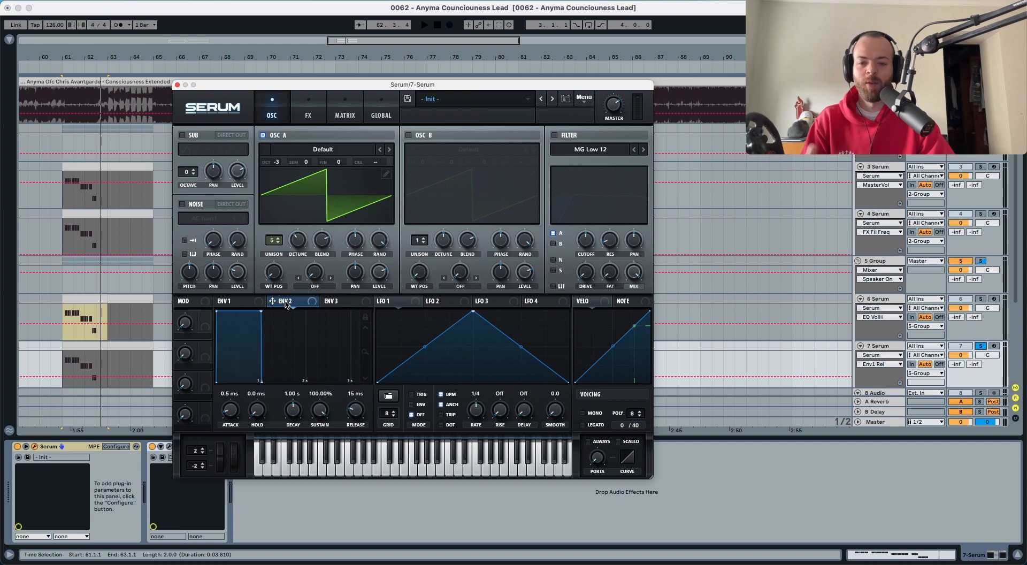
drag(293, 409, 319, 513)
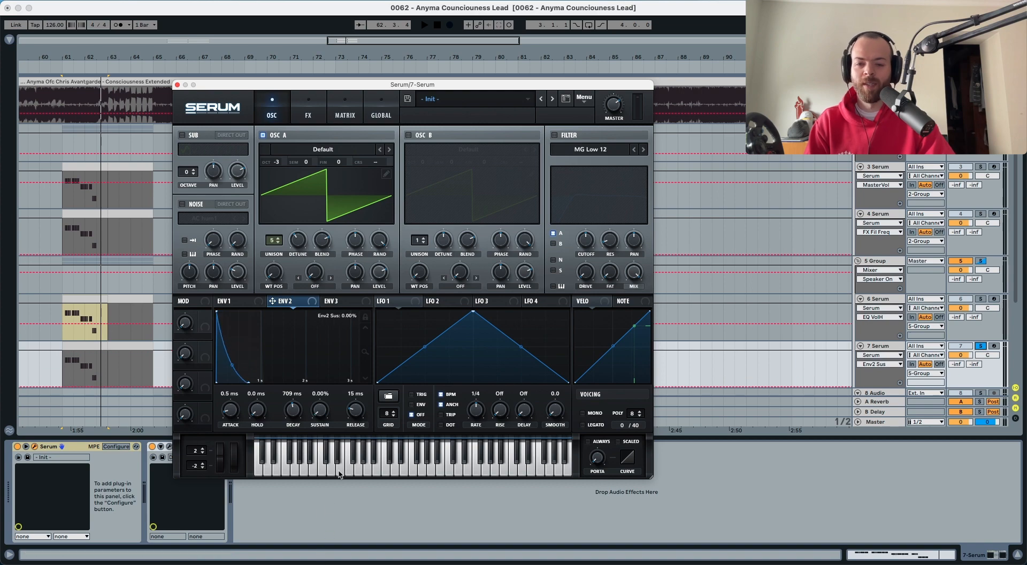
key(space)
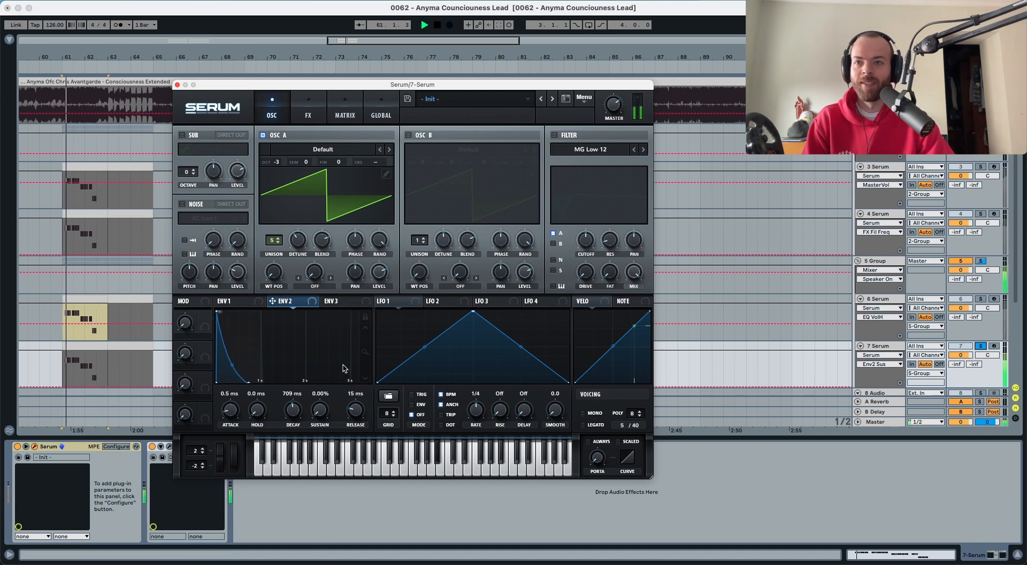
key(space)
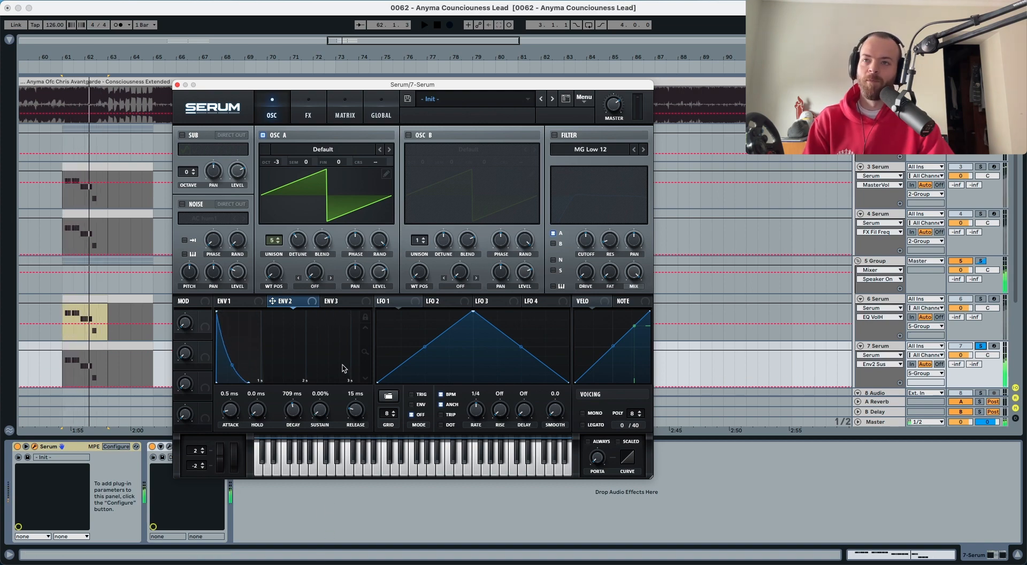
drag(232, 367, 236, 370)
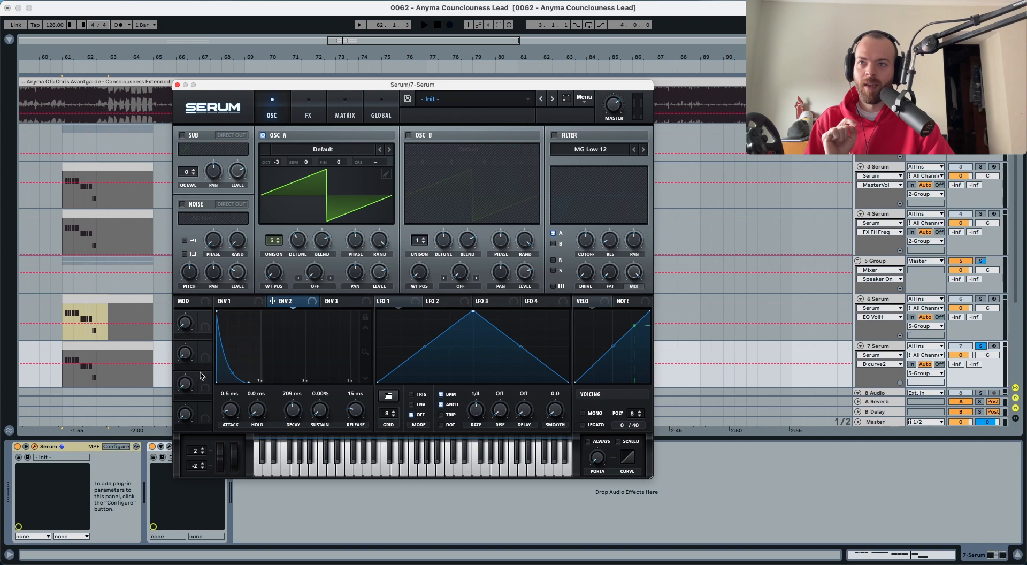
key(space)
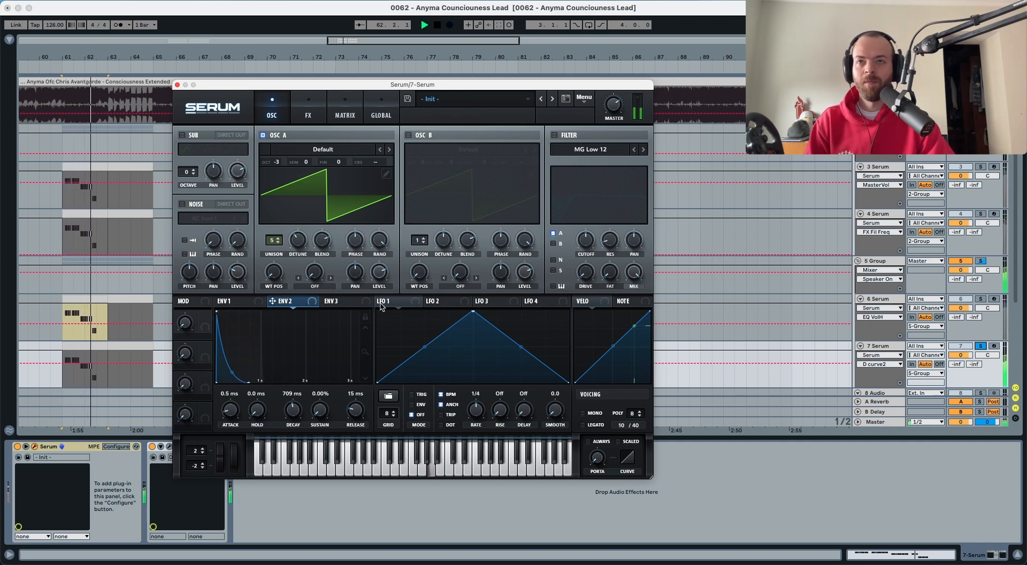
Enable the filter on 7 Serum and set its type to High 24
click(554, 135)
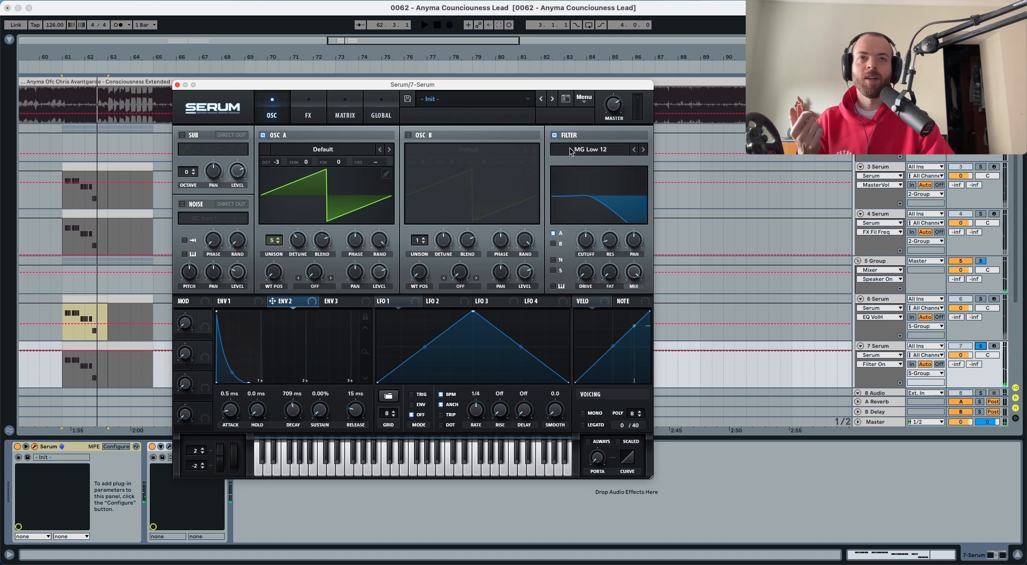
click(642, 150)
click(642, 149)
click(642, 149)
click(642, 149)
click(643, 150)
click(642, 149)
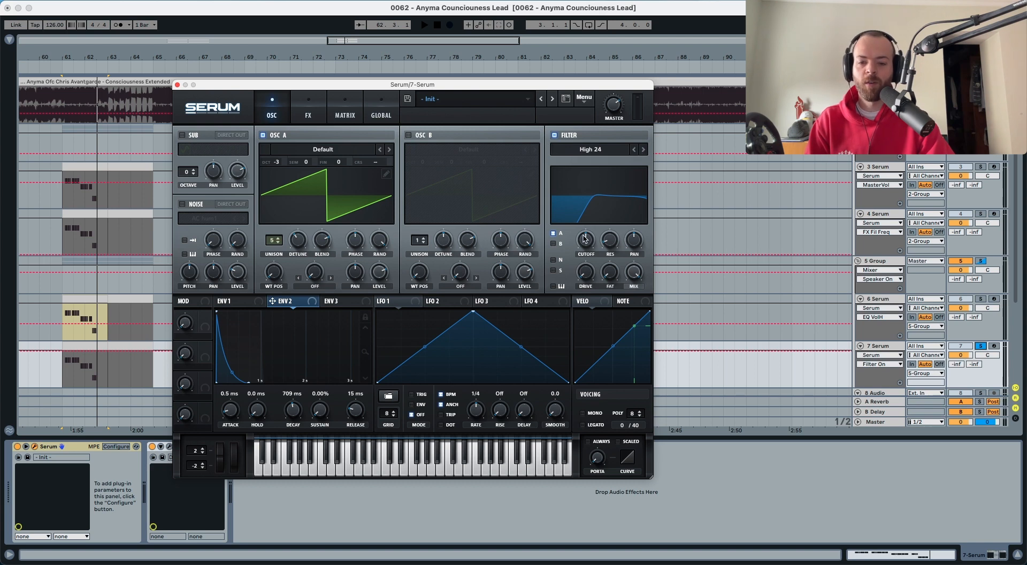
Set the filter's cutoff to 115 Hz and its drive to 4%
drag(584, 239, 582, 256)
key(space)
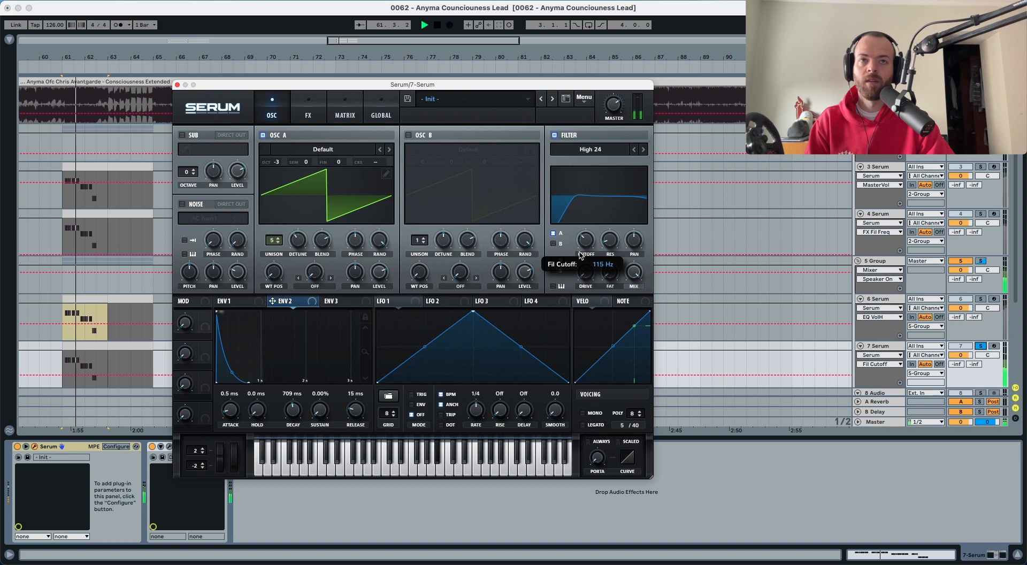
key(space)
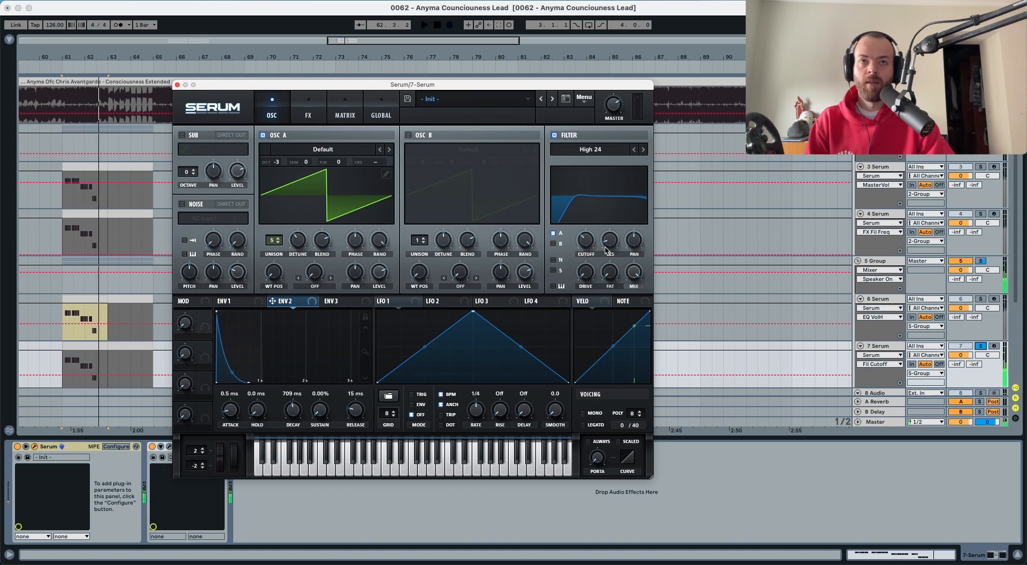
click(590, 269)
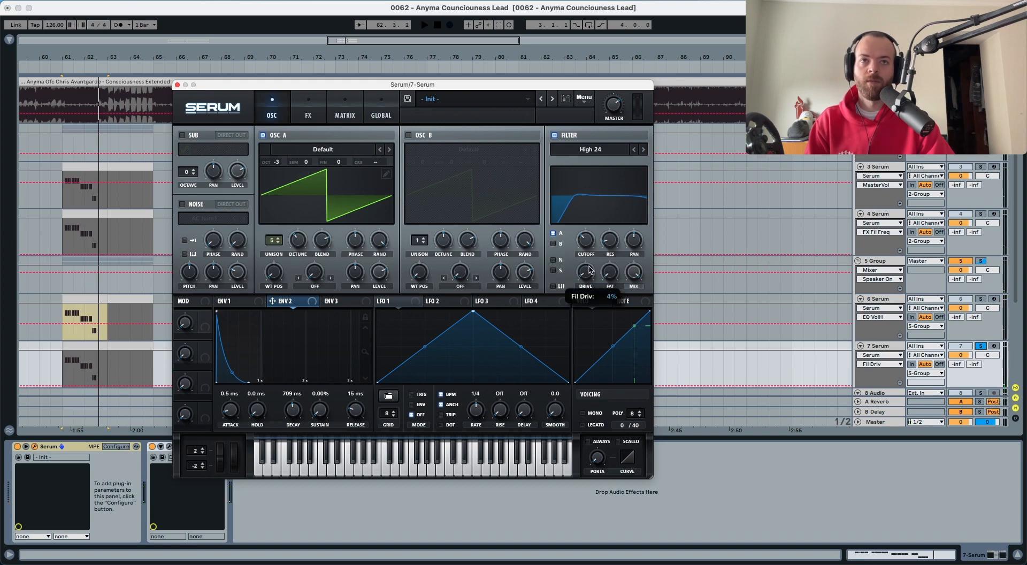
Play the loop with the filter on and bypassed to compare the sound, leaving the filter enabled
key(space)
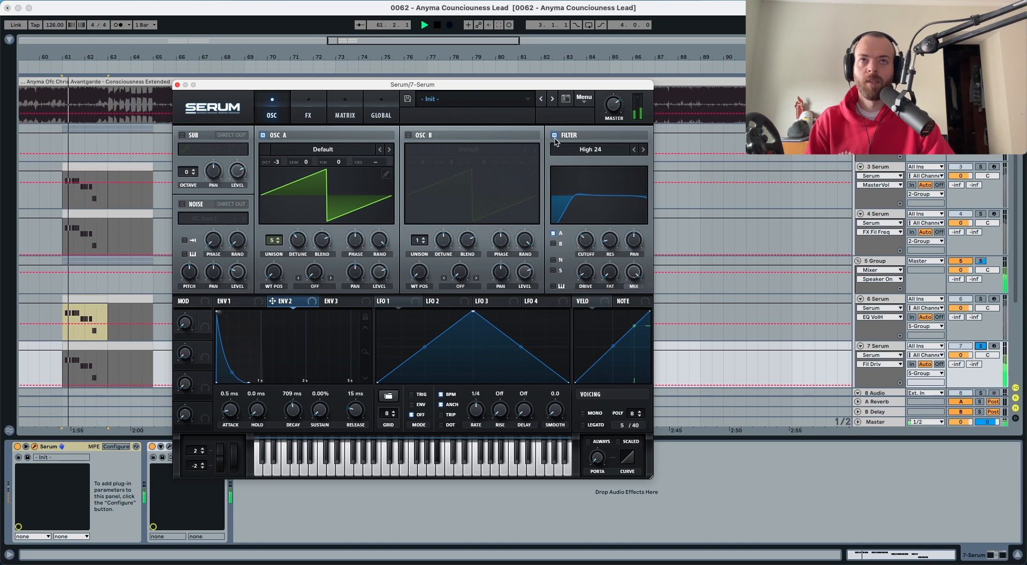
click(555, 137)
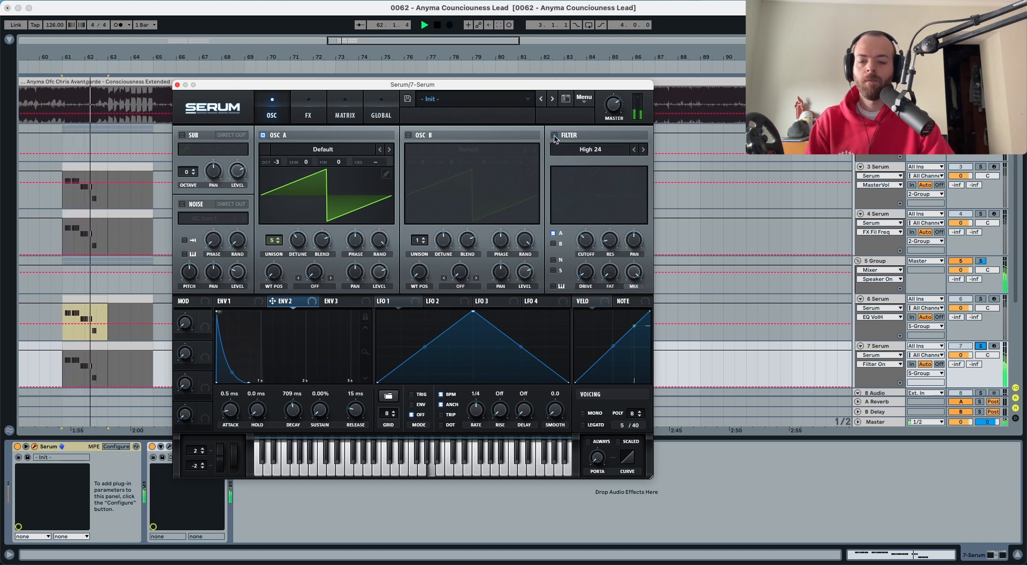
key(space)
click(554, 136)
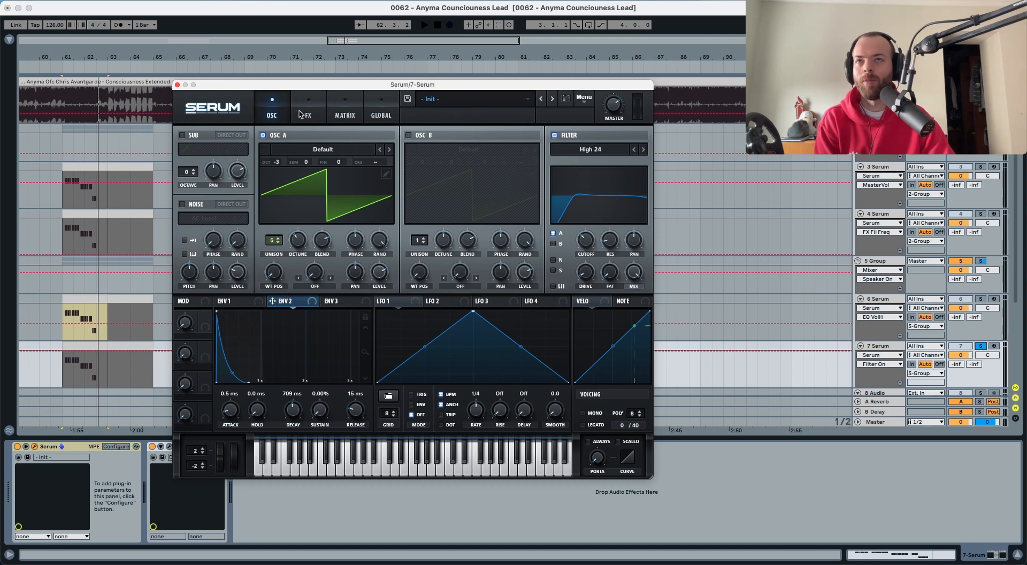
Reorder the effects chain of 7 Serum to Distortion, Chorus, EQ, Compressor, Reverb, Delay and Filter, followed by the remaining effects
click(301, 114)
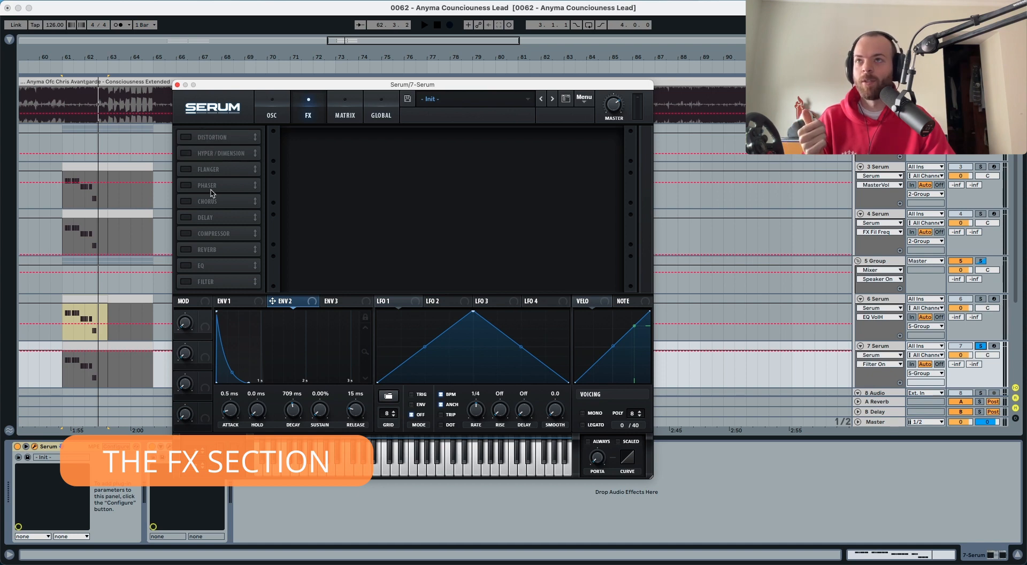
drag(211, 198, 215, 152)
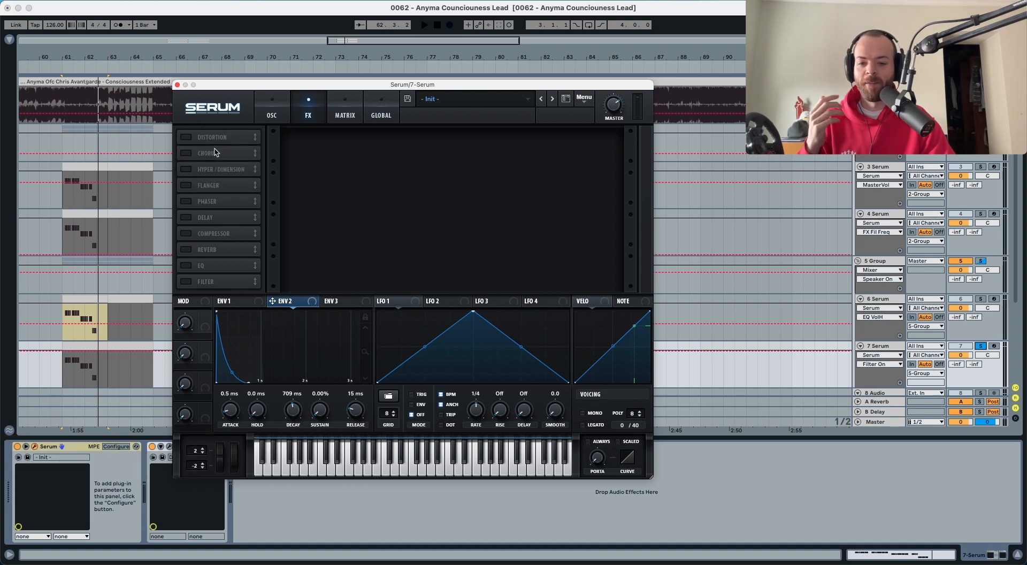
drag(211, 256, 223, 162)
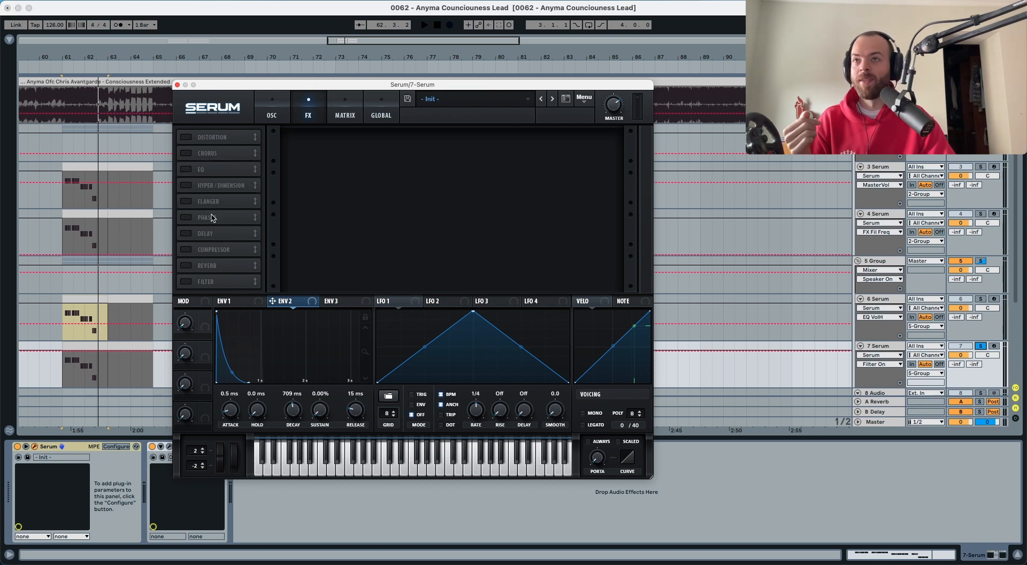
drag(214, 249, 220, 185)
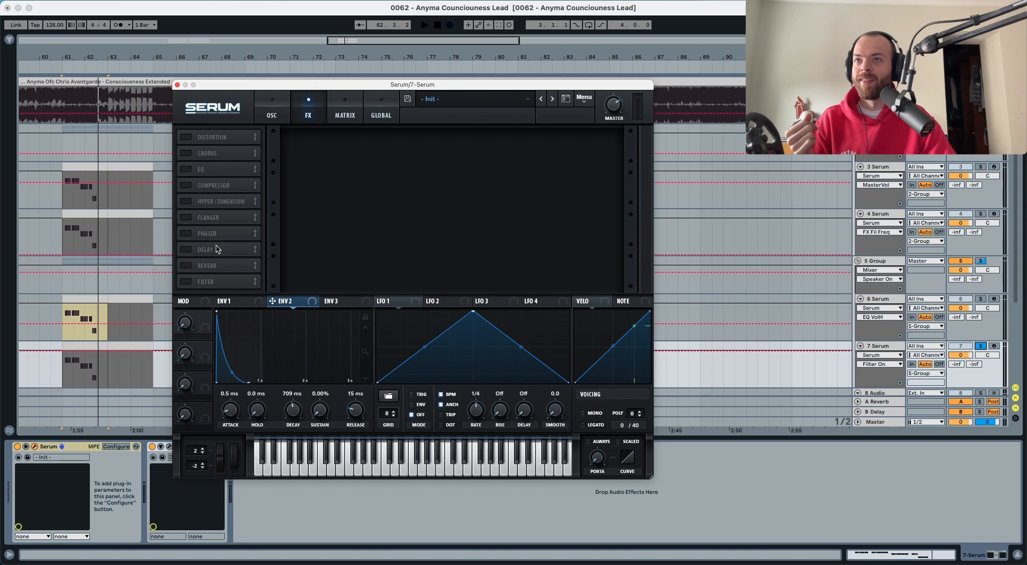
drag(219, 250, 219, 201)
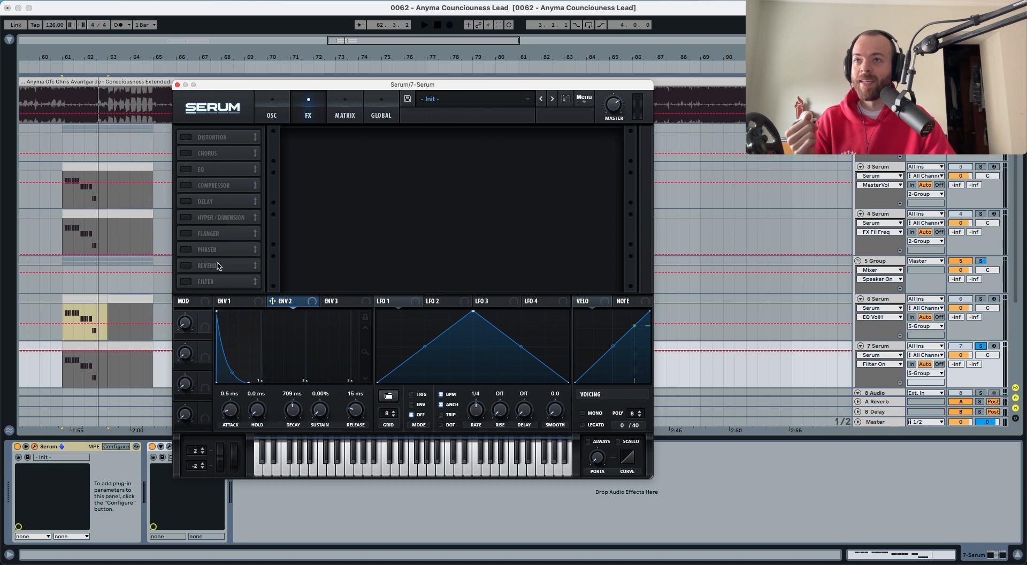
drag(220, 265, 219, 201)
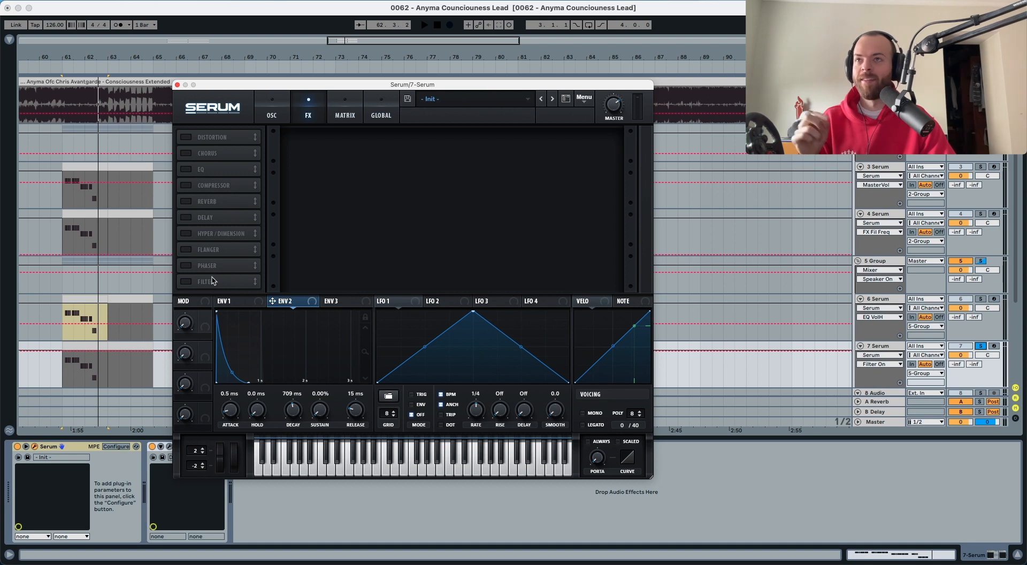
drag(213, 281, 237, 220)
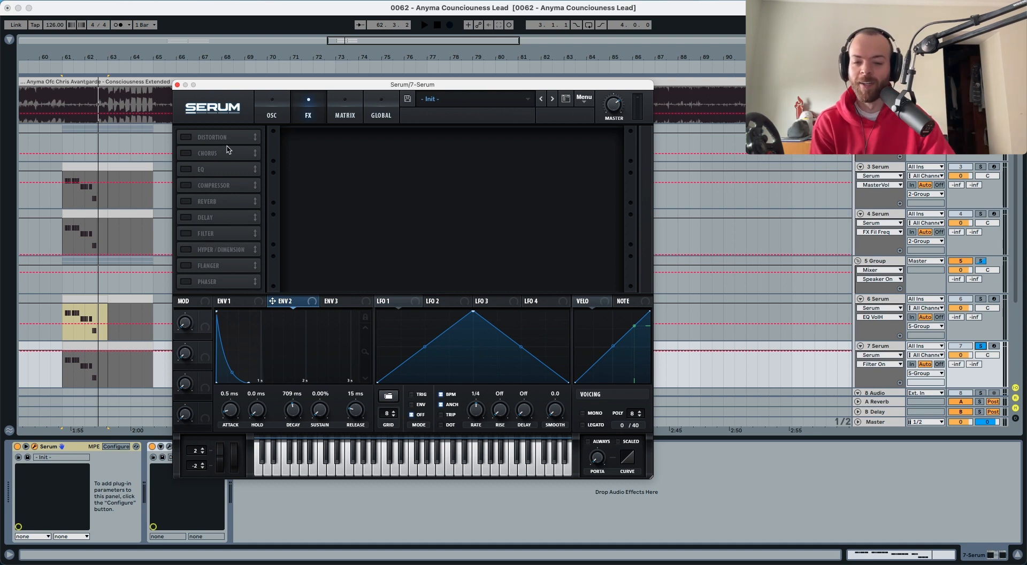
Enable the distortion, set its mode to Lin.Fold and its drive to 13%, and audition the loop
click(185, 137)
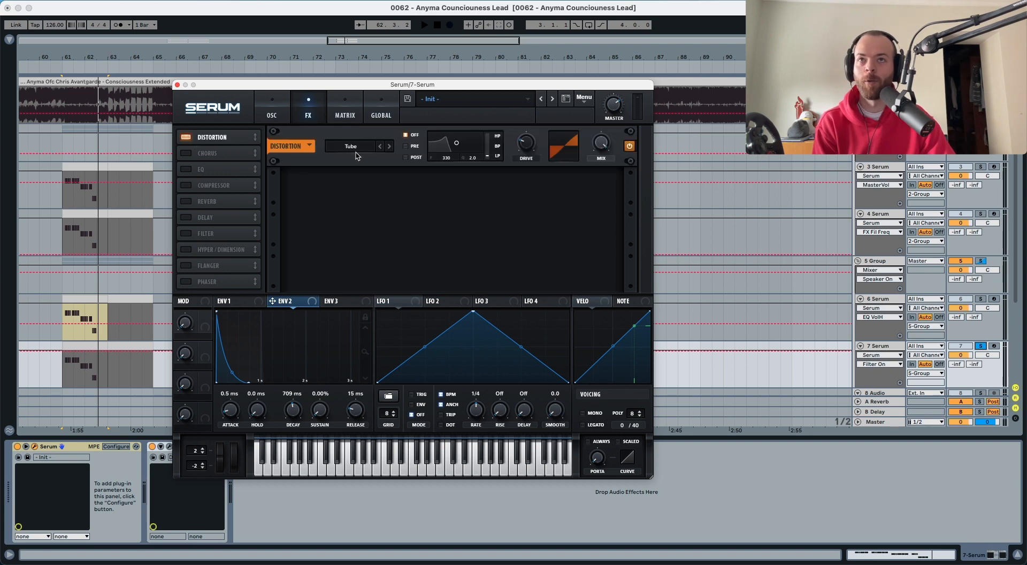
click(390, 146)
key(space)
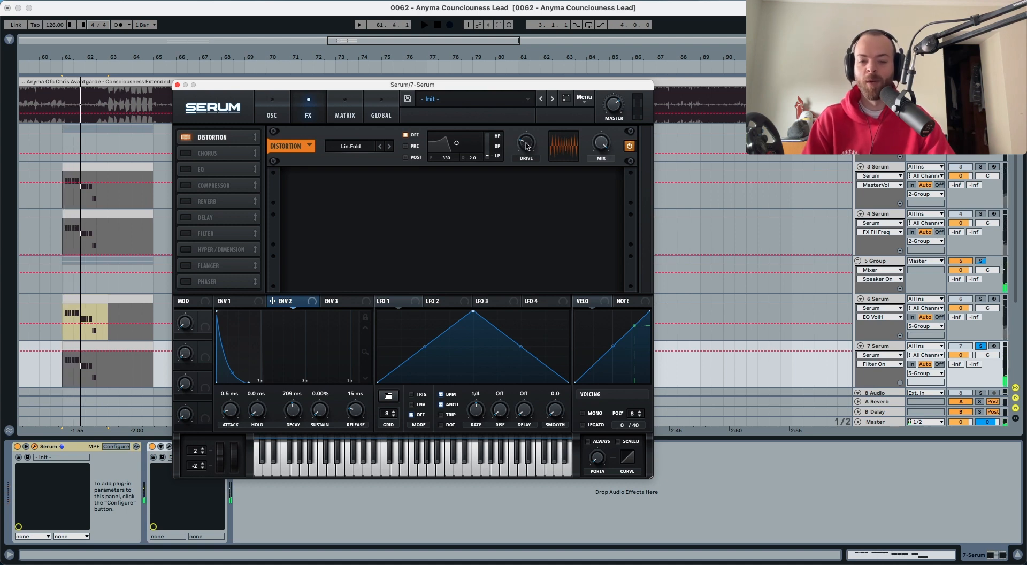
drag(527, 146, 527, 158)
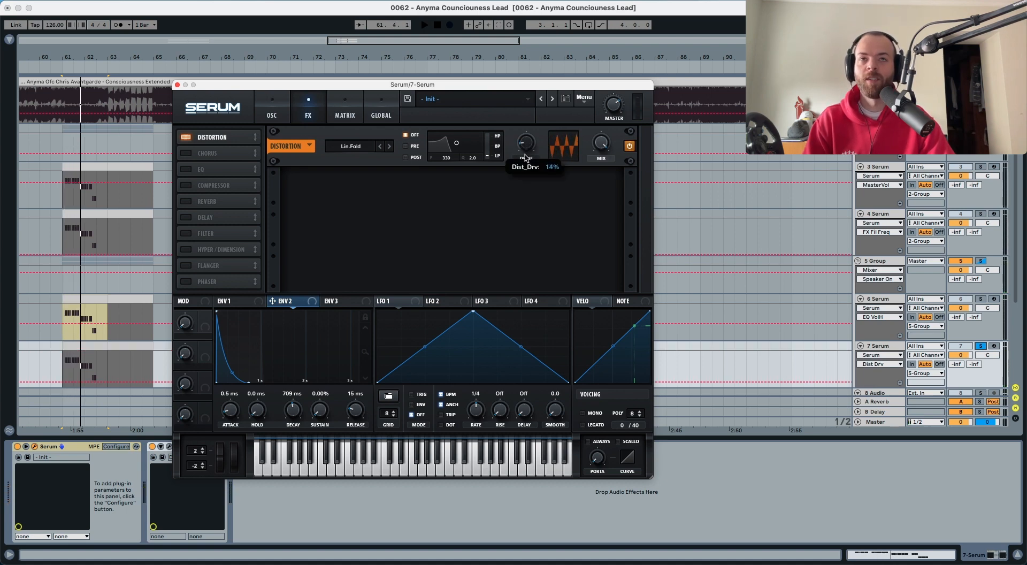
key(space)
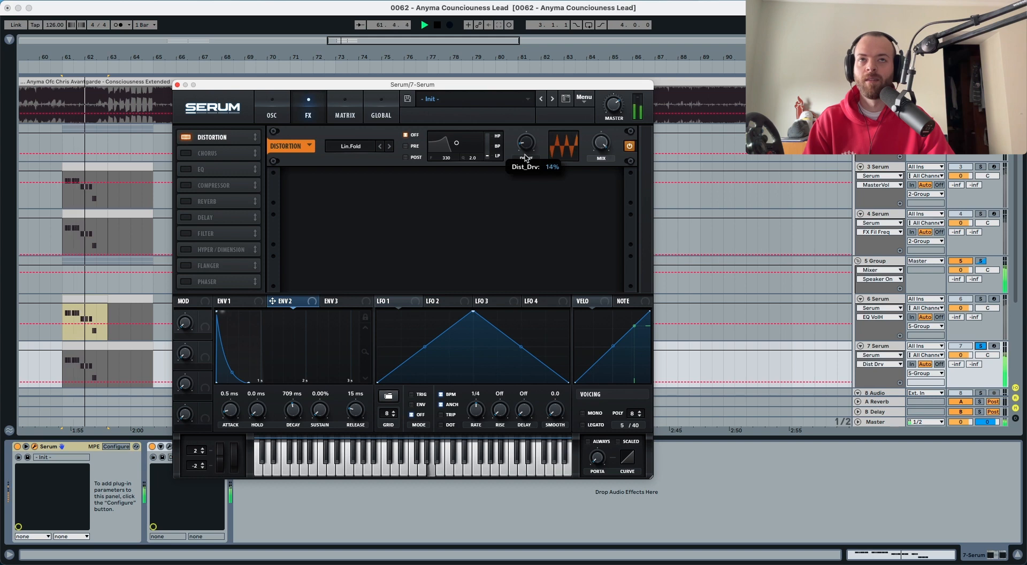
key(space)
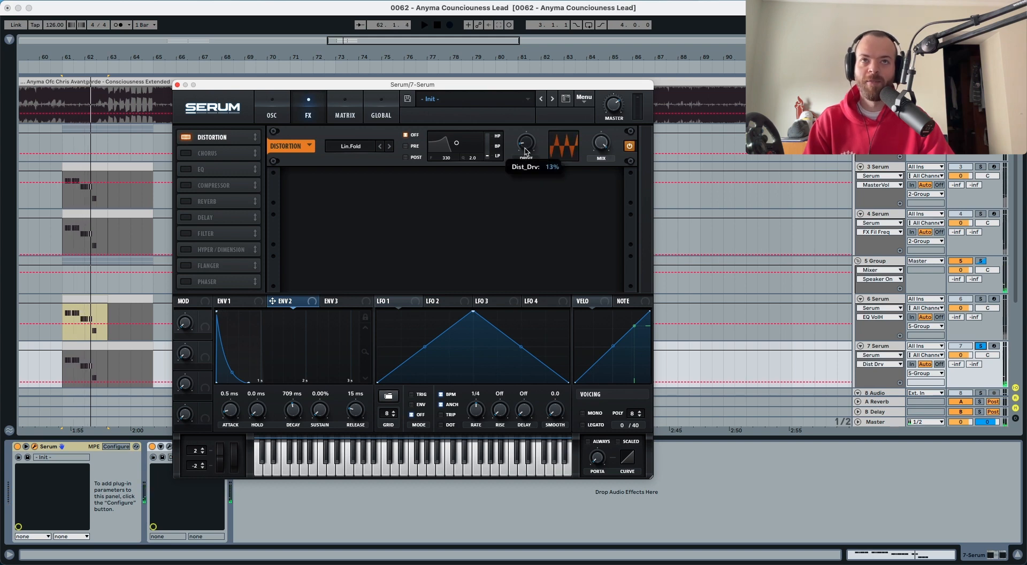
drag(525, 147, 524, 152)
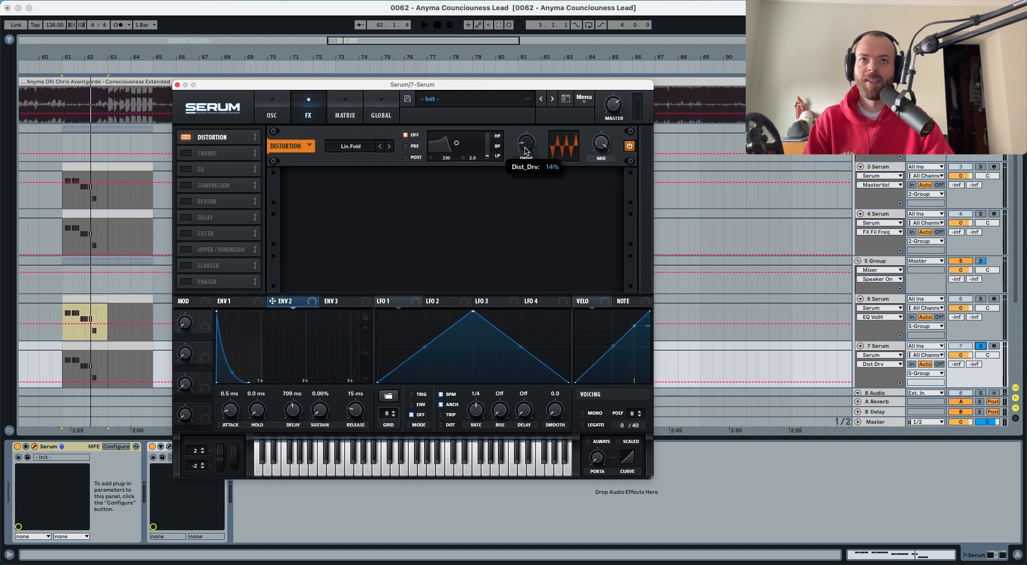
key(space)
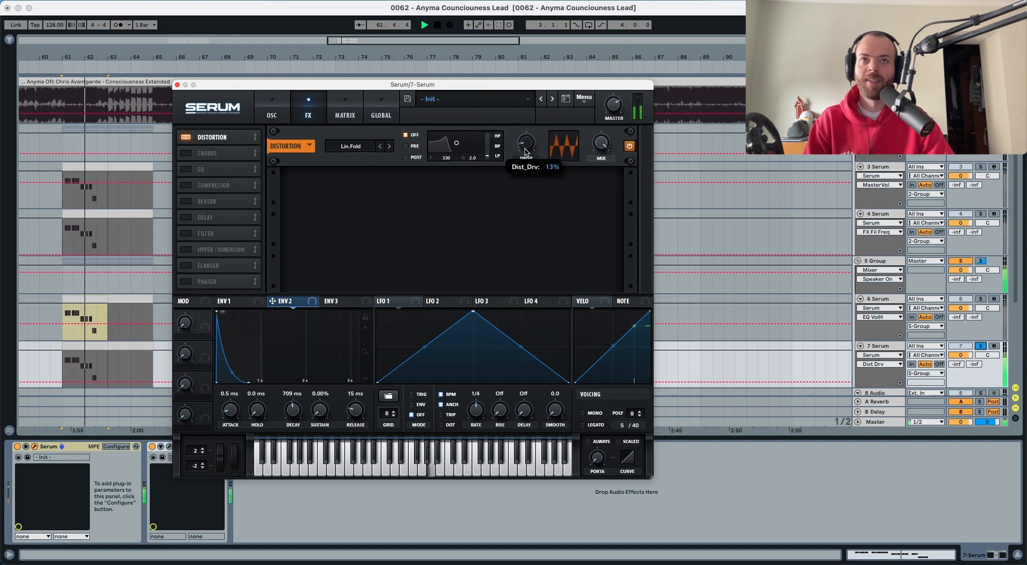
key(space)
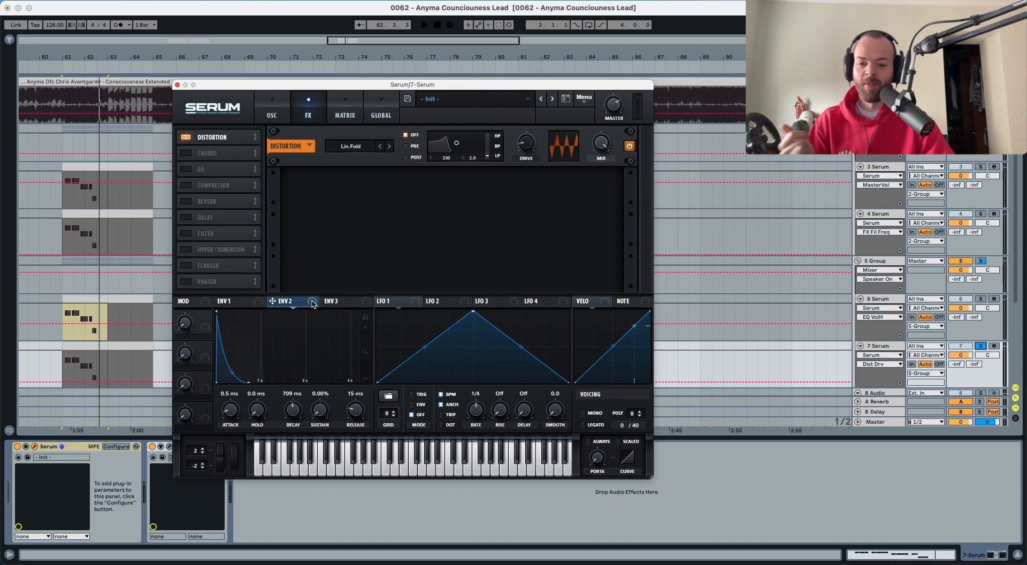
Modulate the distortion drive with Envelope 2 by an amount of 15 and audition the loop
drag(312, 303, 518, 181)
mouse_move(518, 138)
key(space)
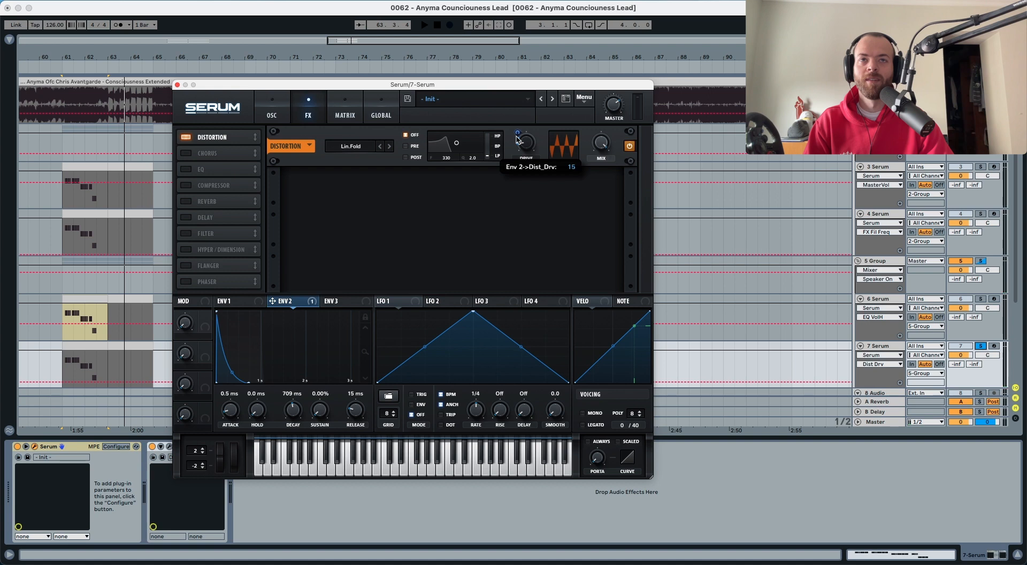
key(space)
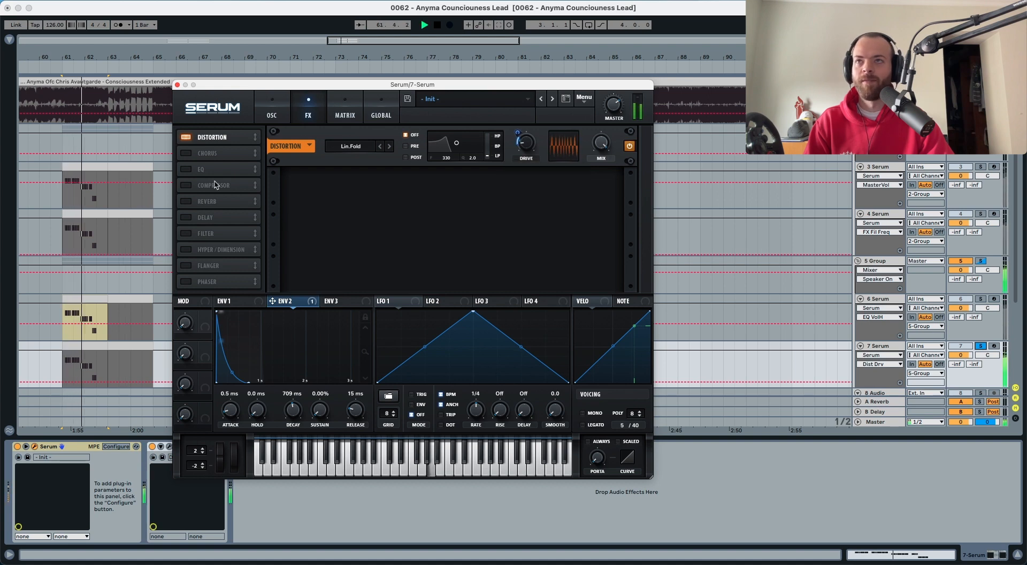
key(space)
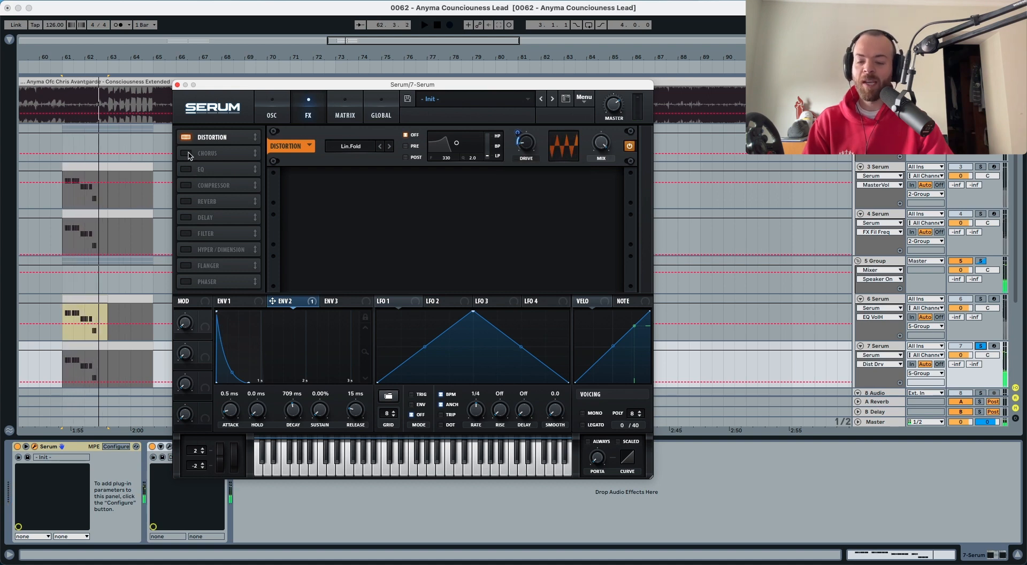
Enable the chorus, set its Delay 2 to 0.0 ms, adjust its depth and raise its low-pass cutoff
click(186, 153)
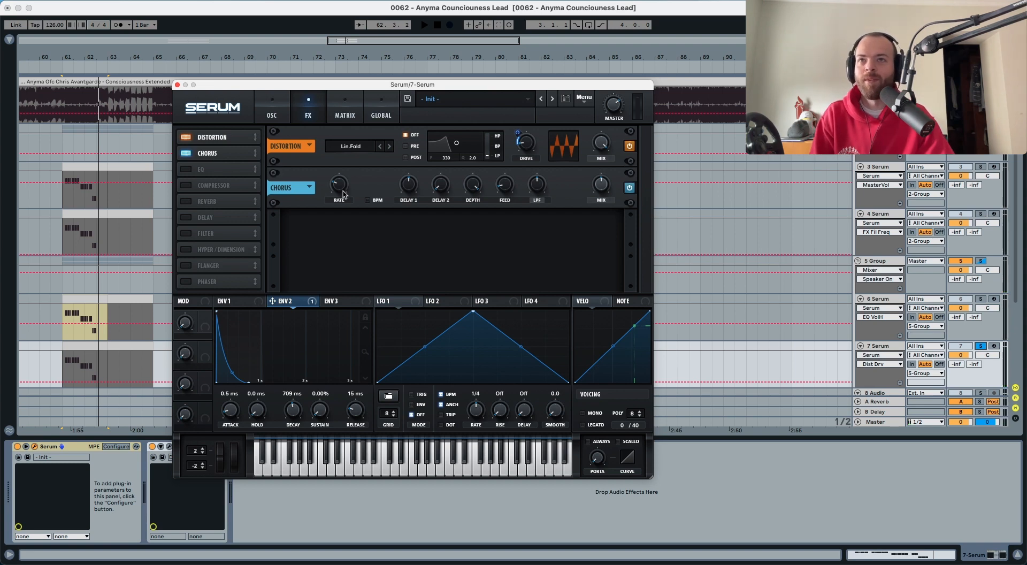
drag(440, 185, 443, 225)
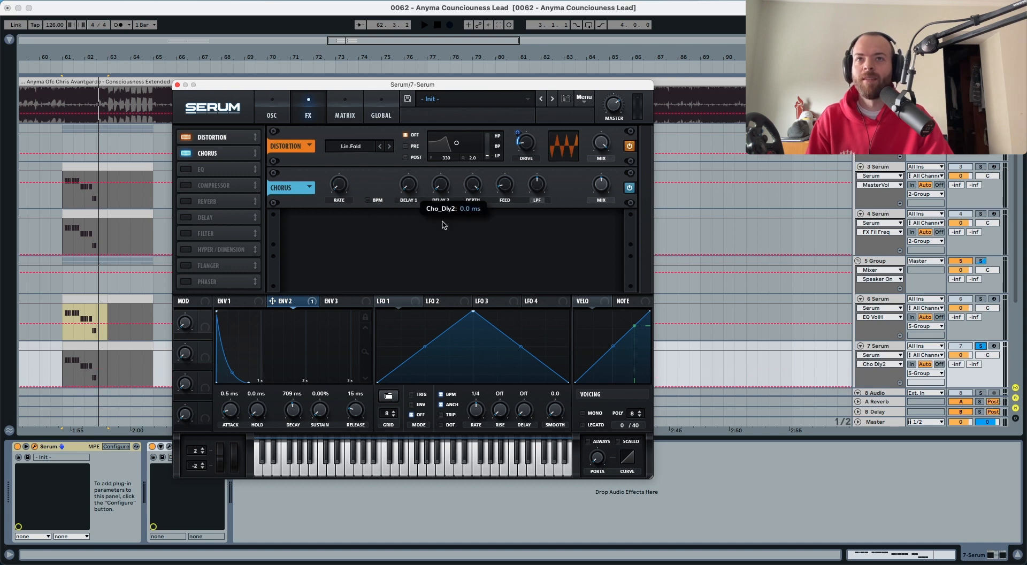
click(473, 185)
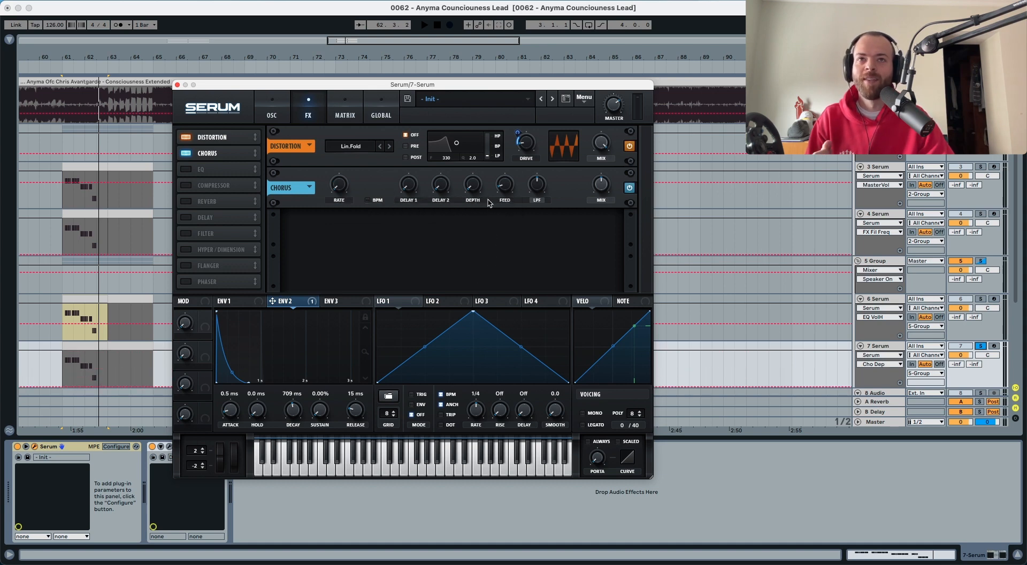
click(537, 184)
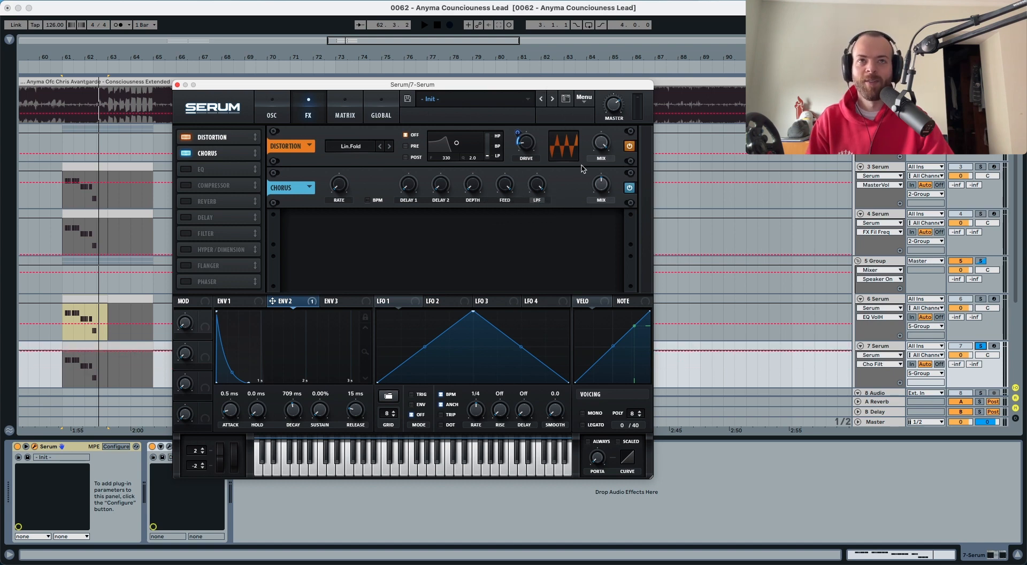
Lower the chorus mix and compare the loop with the chorus bypassed and active
key(space)
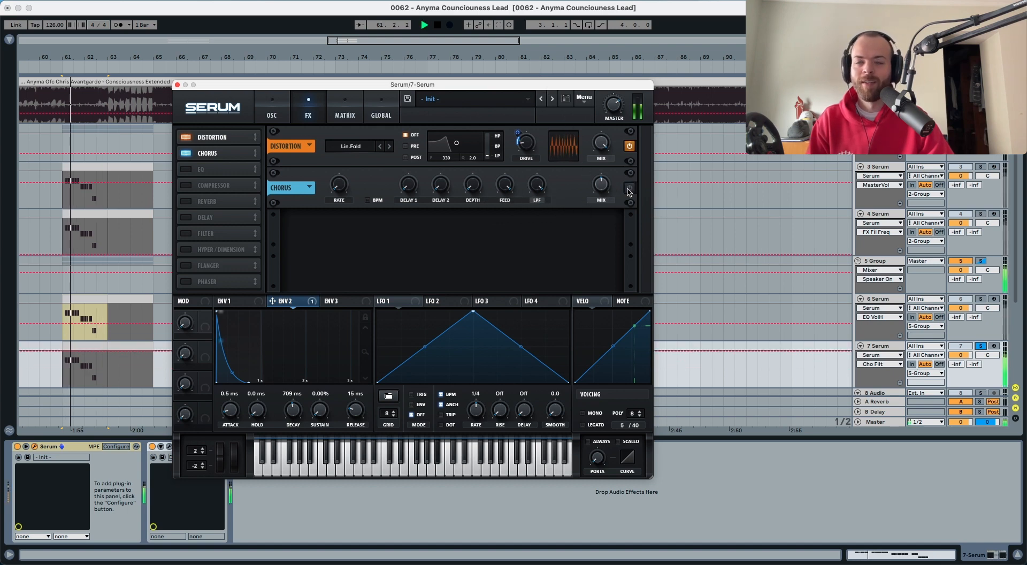
click(628, 188)
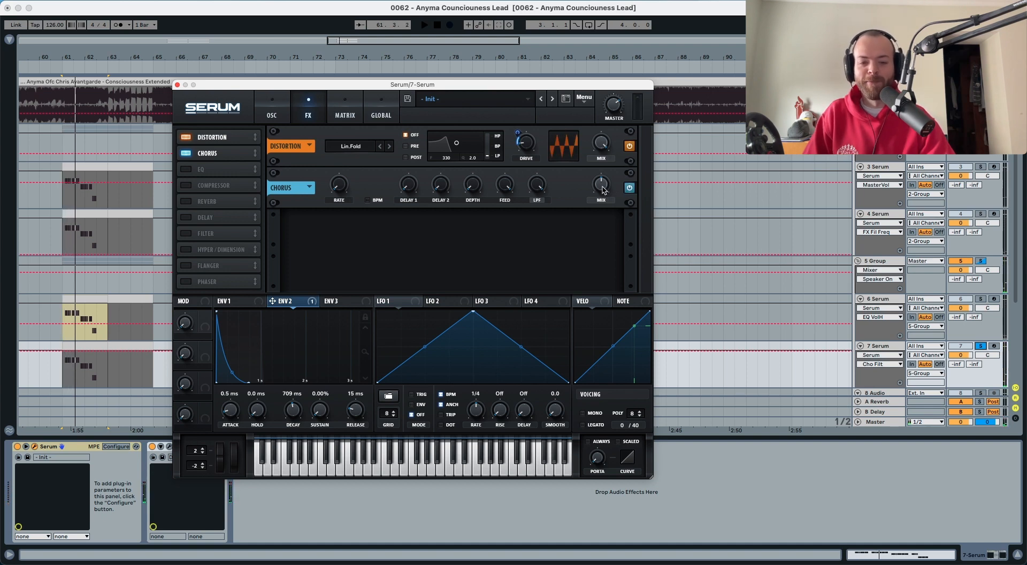
drag(603, 189, 599, 226)
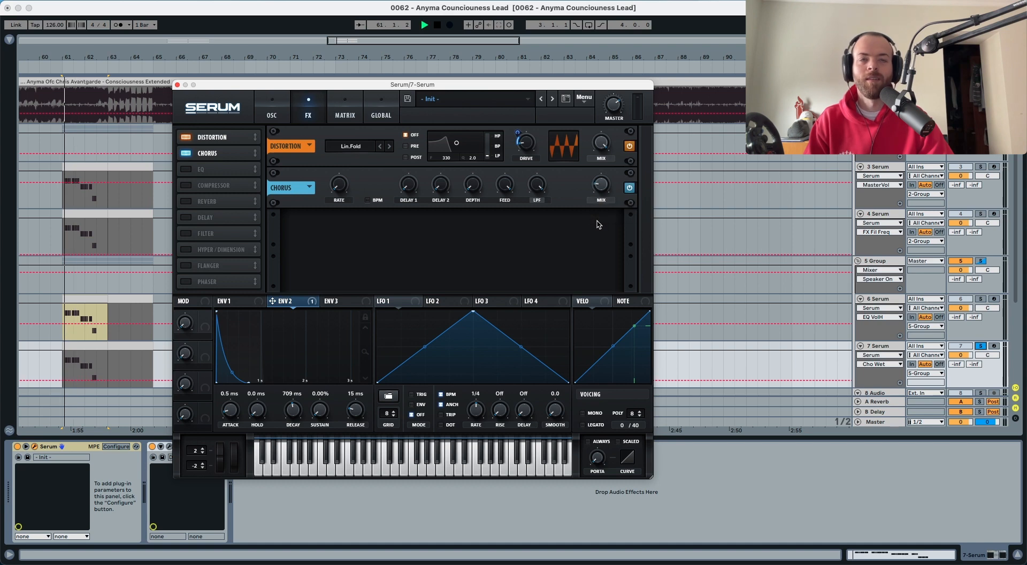
click(629, 189)
click(630, 189)
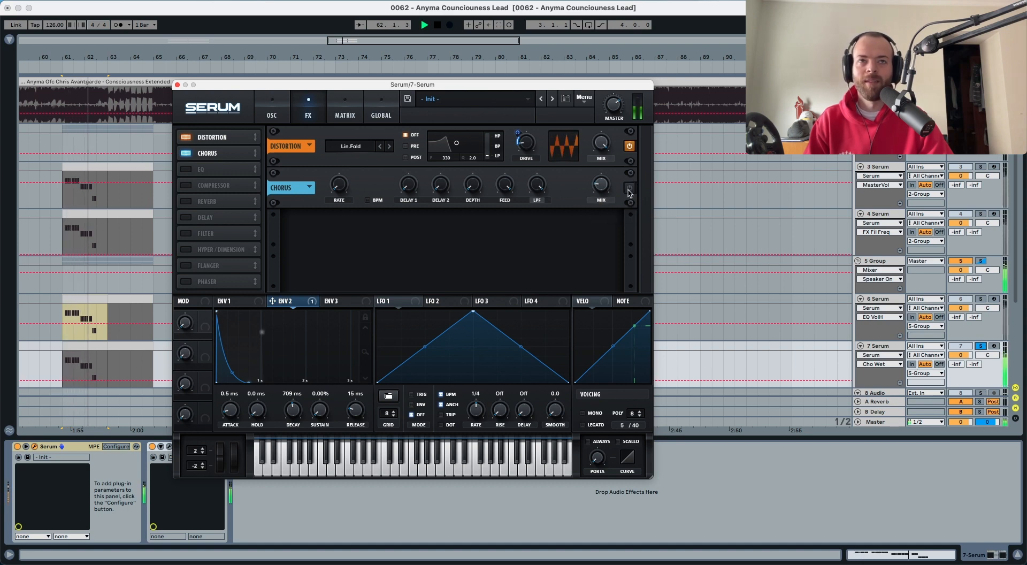
key(space)
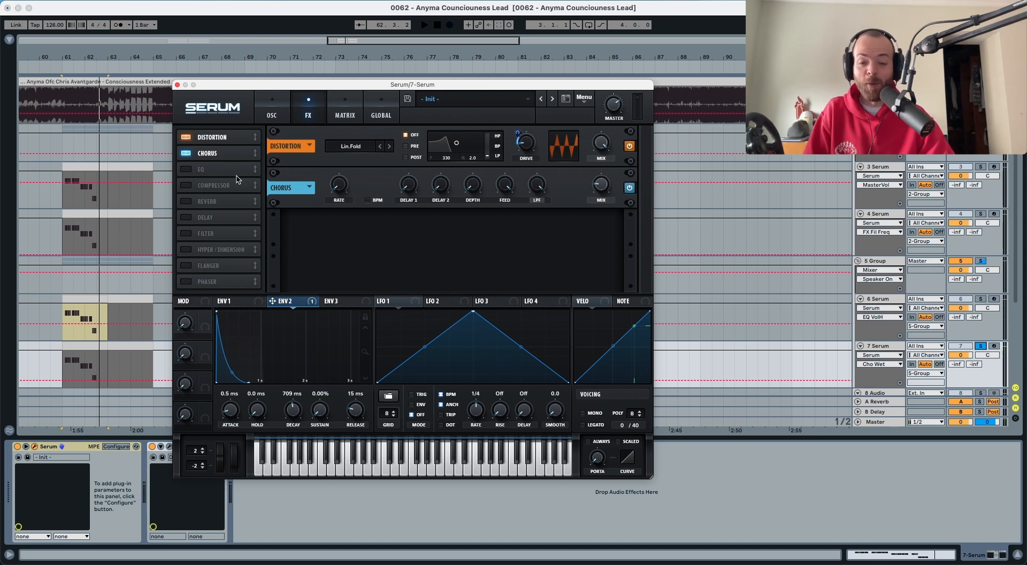
Enable the EQ, switch its low band to a peak shape with lower Q and boosted gain, adjust both frequencies, and audition it
click(187, 171)
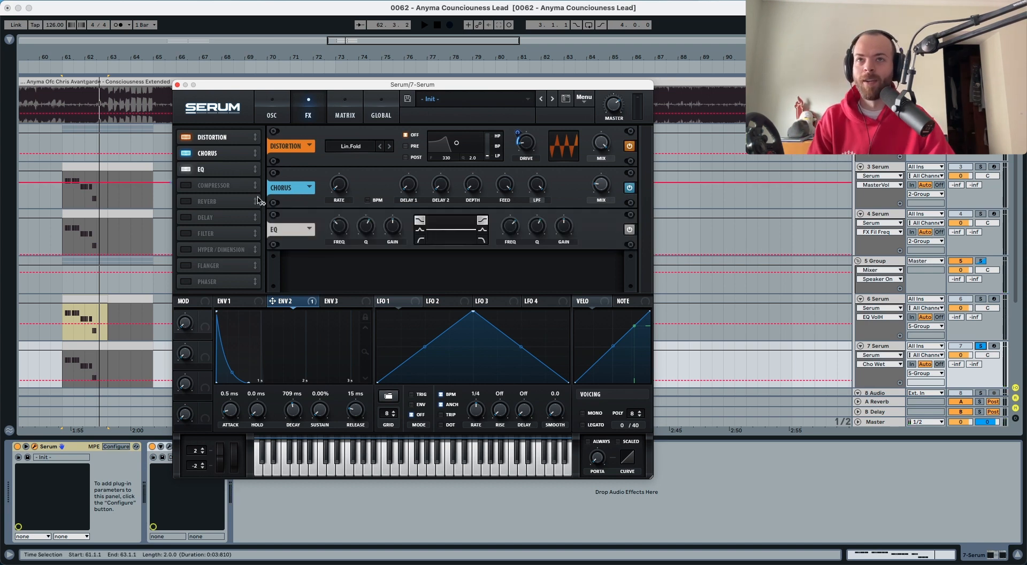
click(419, 231)
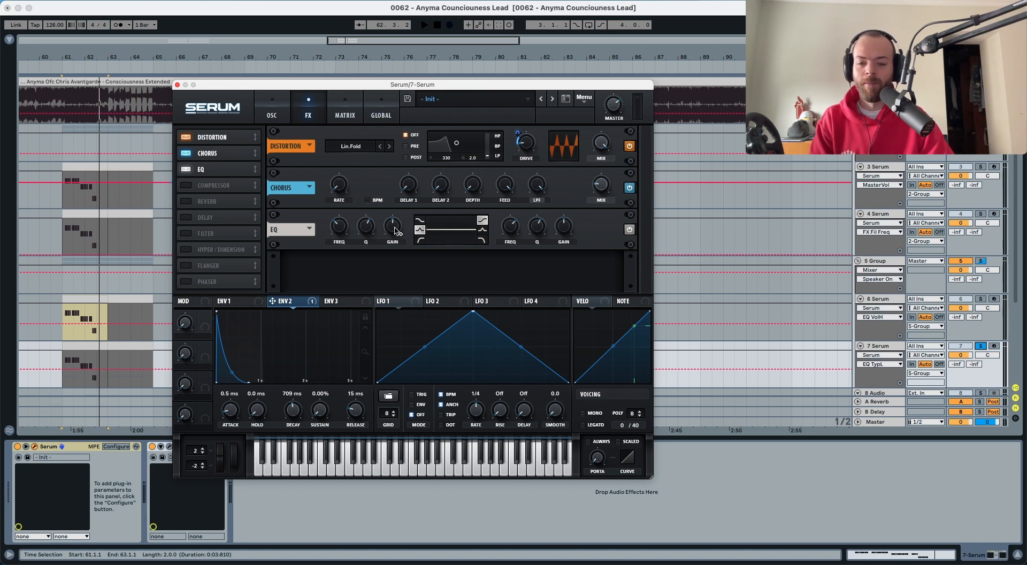
drag(337, 231, 336, 236)
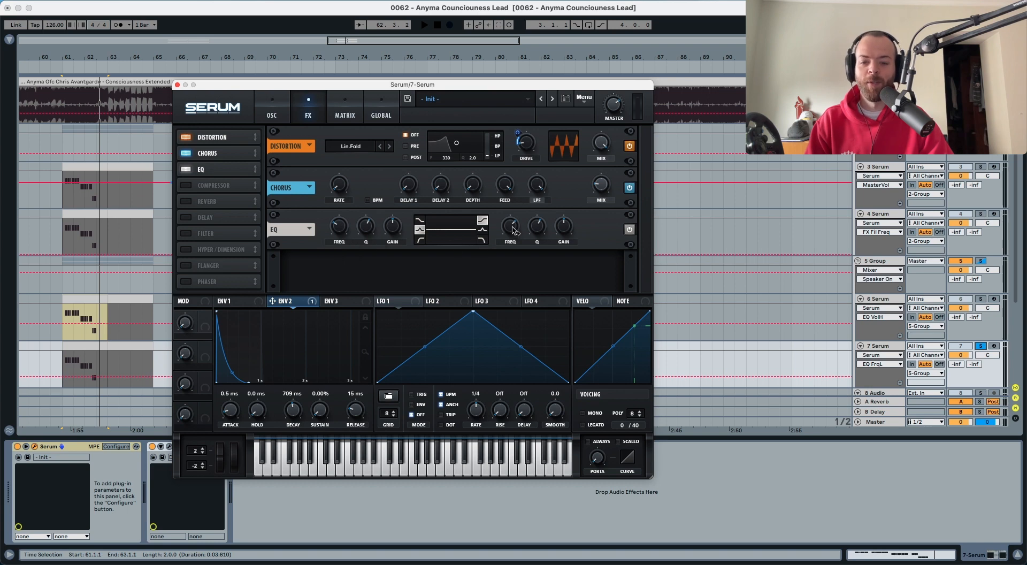
drag(515, 230, 512, 246)
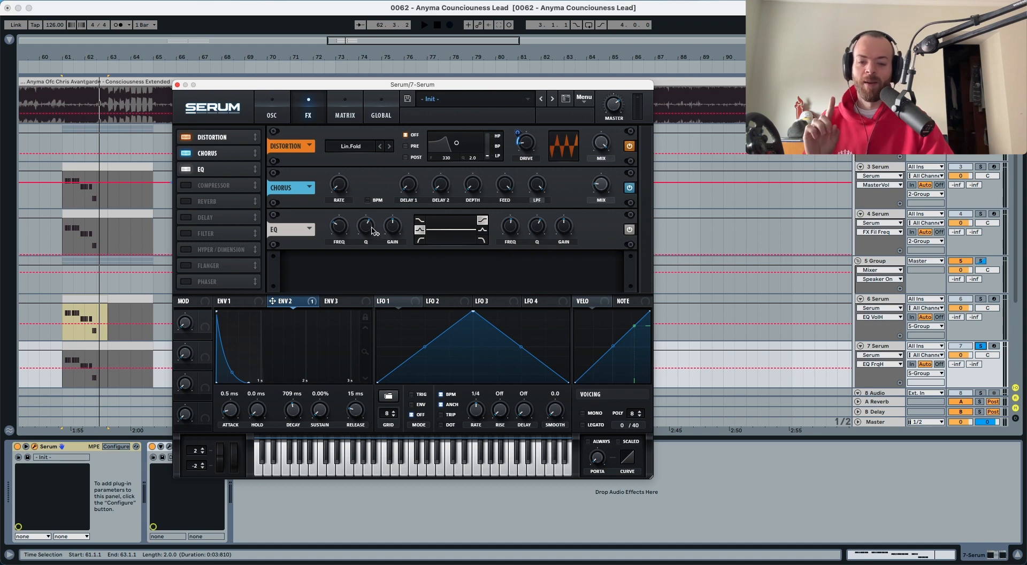
drag(368, 229, 403, 208)
key(space)
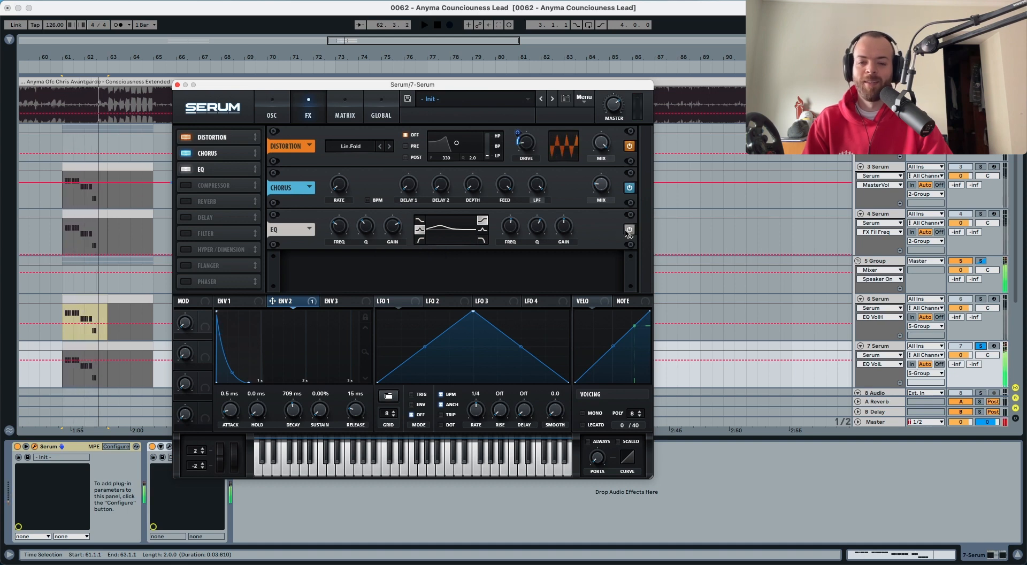
Set the EQ high band's Q to about 62%, boost its gain to about 5.7 dB, and audition the loop
key(space)
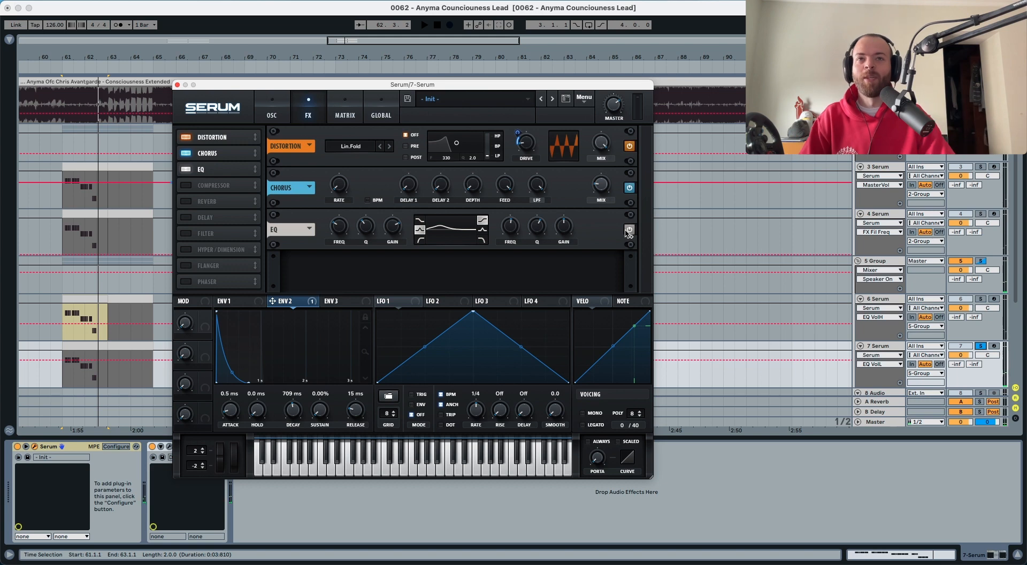
click(539, 230)
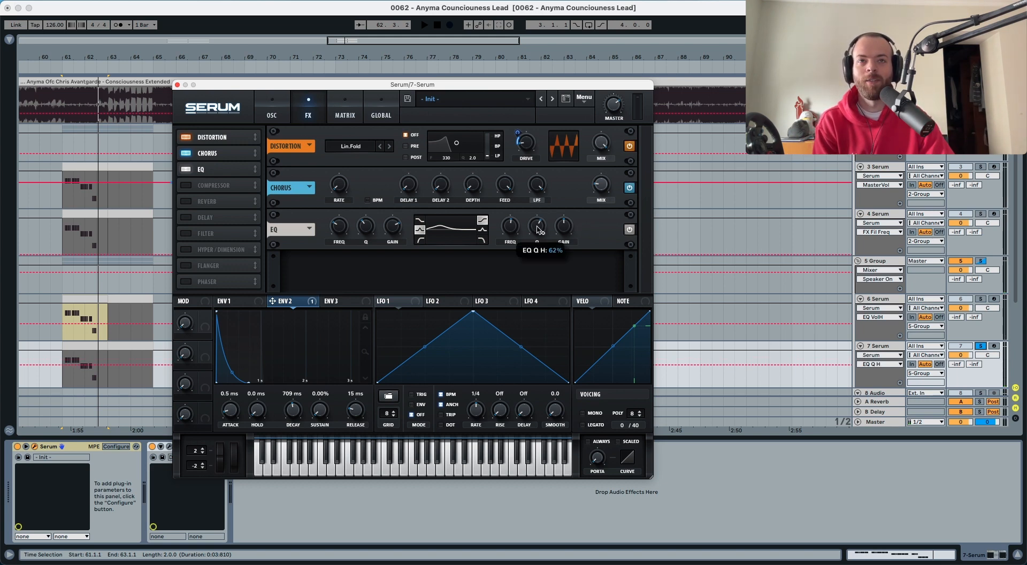
click(564, 226)
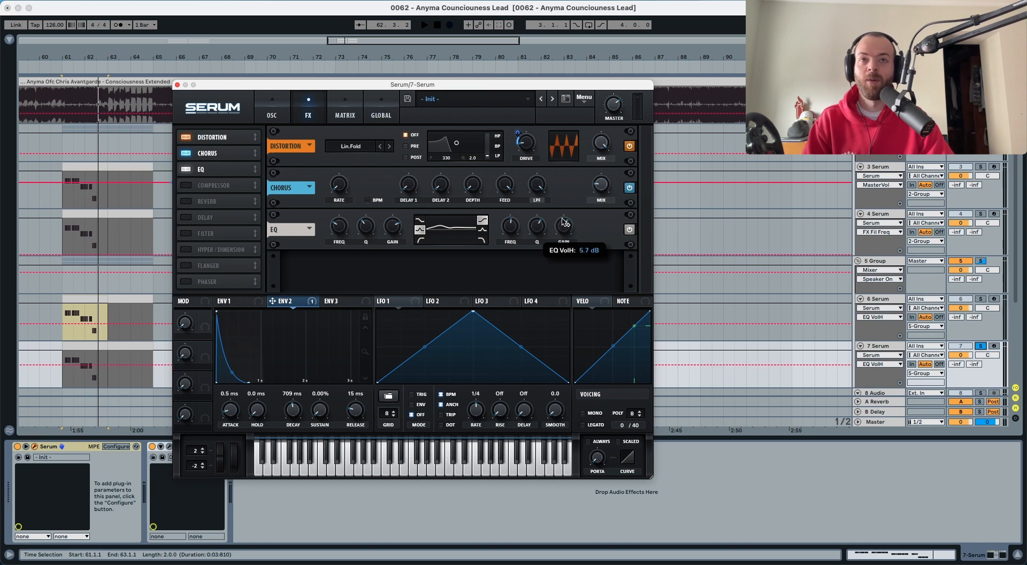
drag(564, 222, 566, 220)
key(space)
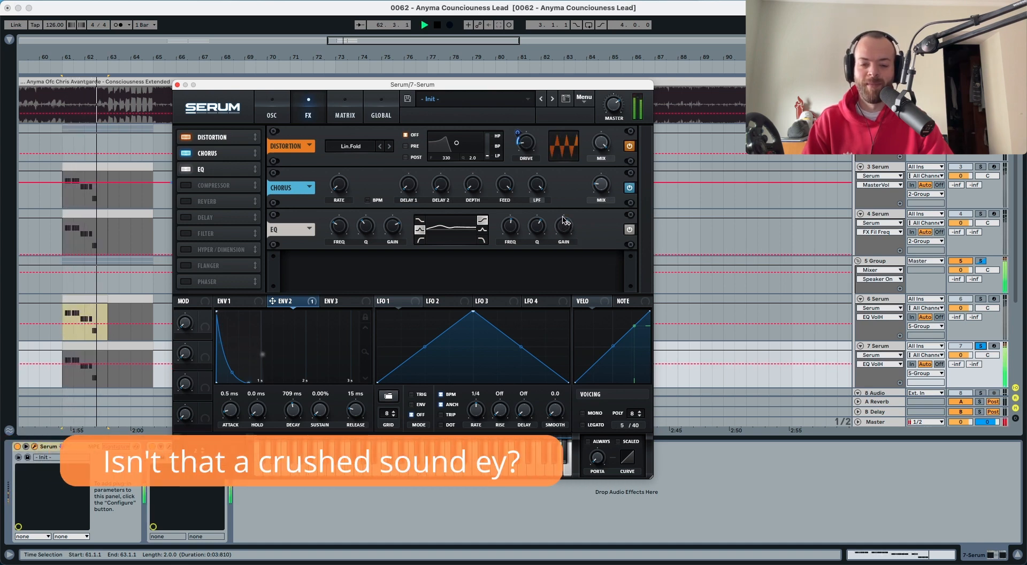
key(space)
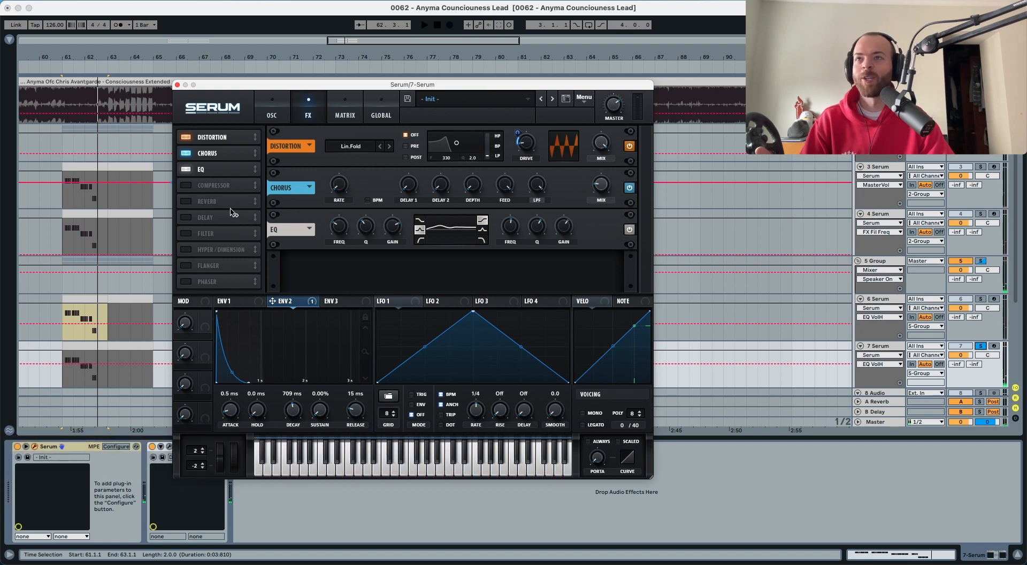
Enable the compressor in multiband mode, lower its mix, and audition the result
click(186, 186)
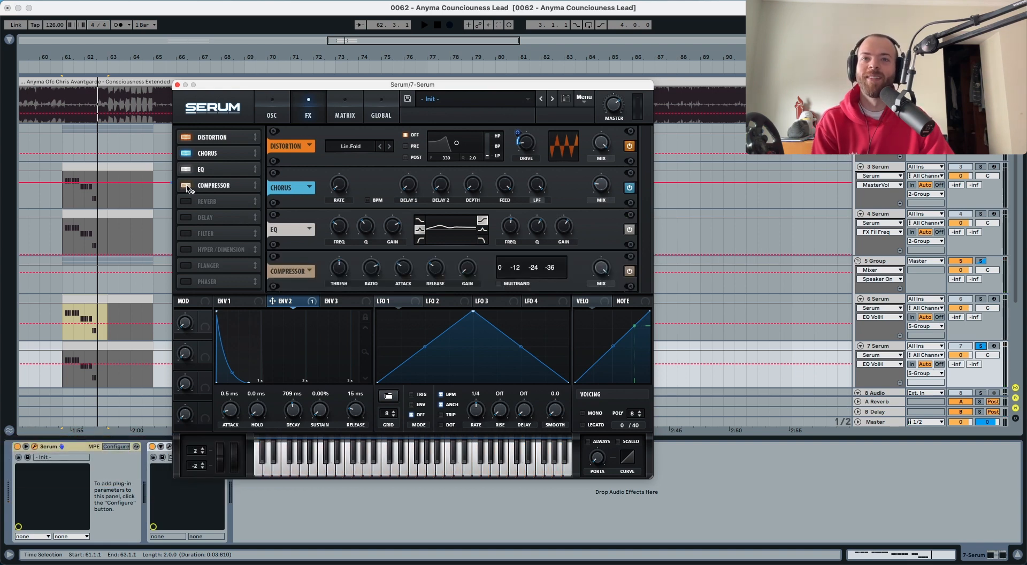
click(499, 284)
key(space)
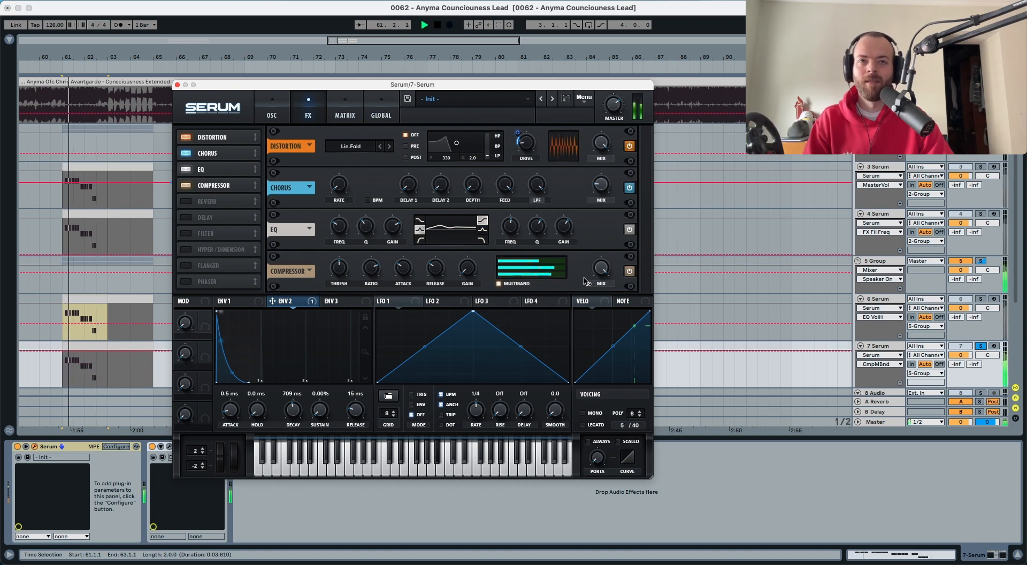
key(space)
drag(601, 268, 598, 357)
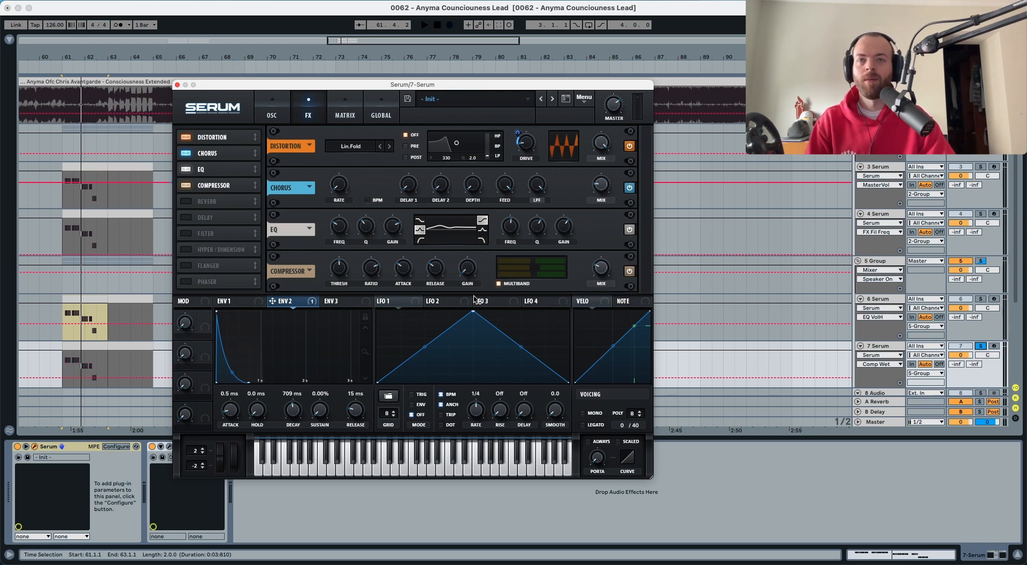
key(space)
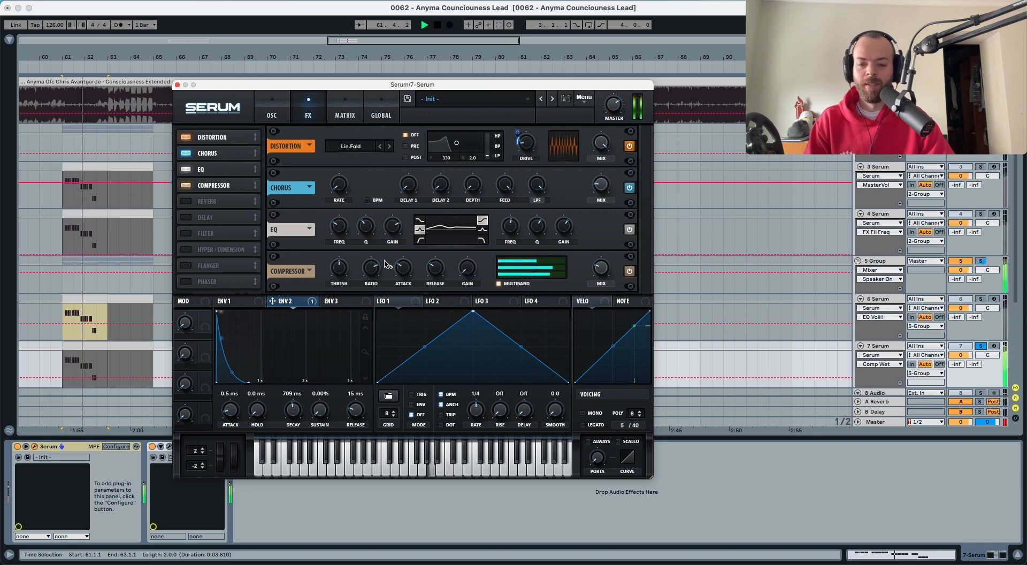
key(space)
Adjust the compressor threshold, raise the multiband high band to about 116%, and audition the loop
click(336, 265)
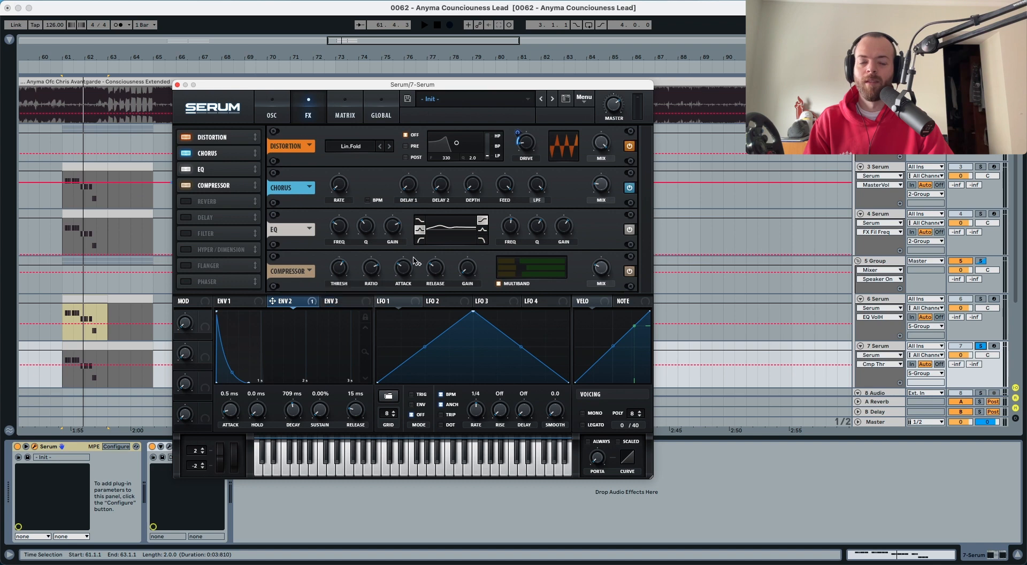
key(space)
key(space)
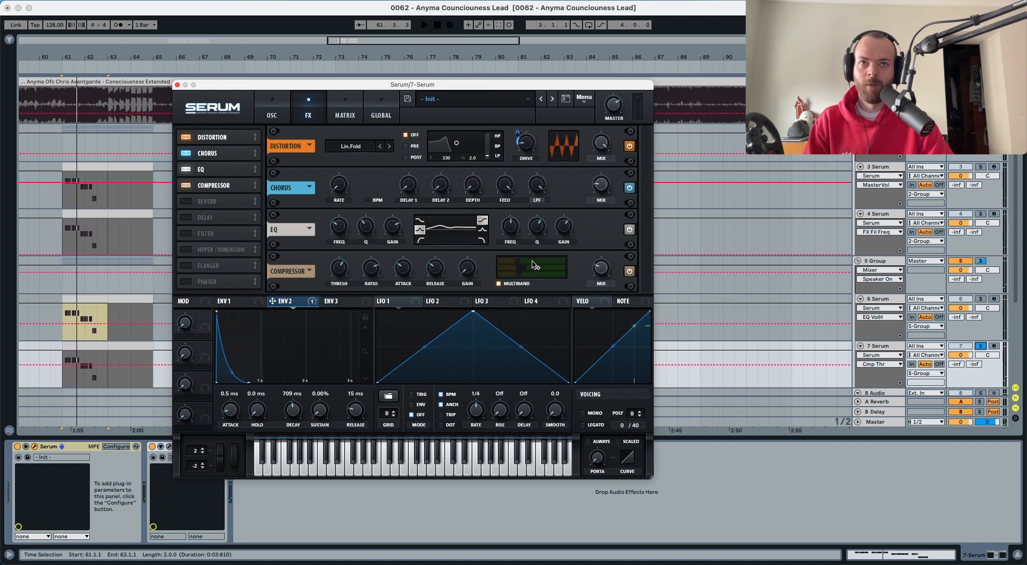
drag(533, 261, 534, 261)
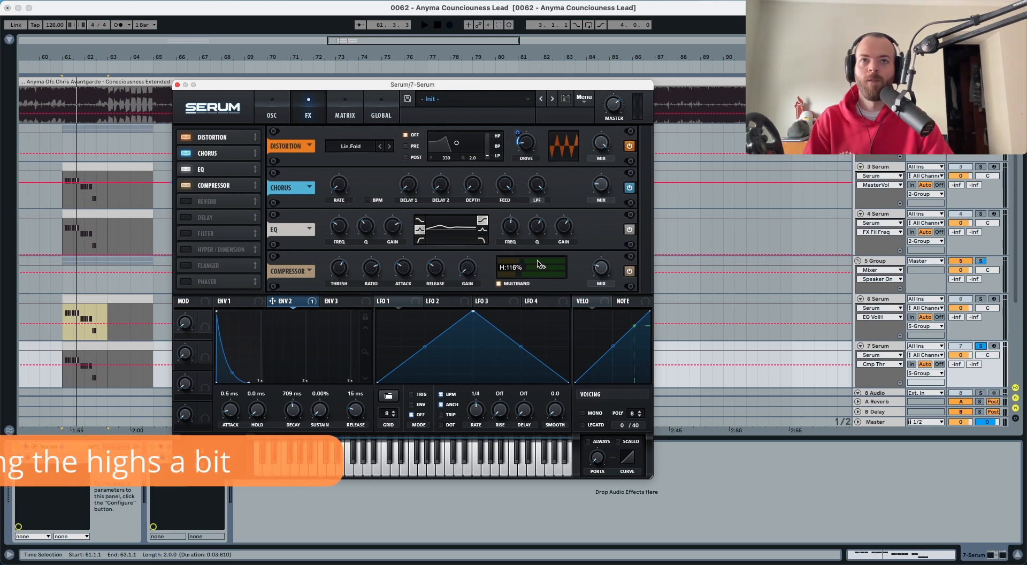
key(space)
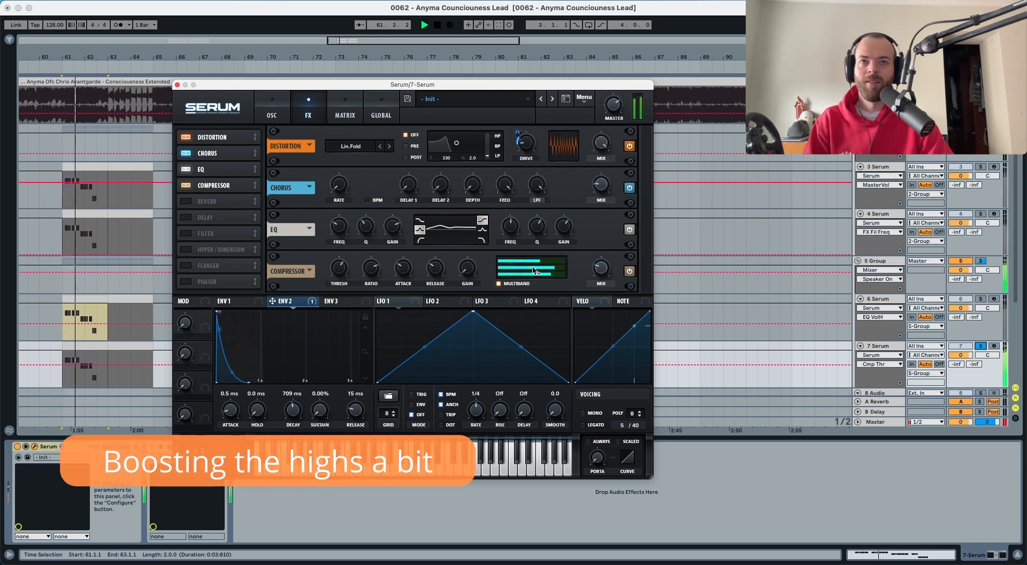
key(space)
Reduce the compressor's mid band slightly, boost its low band to about 161%, and audition the loop
drag(535, 267, 532, 270)
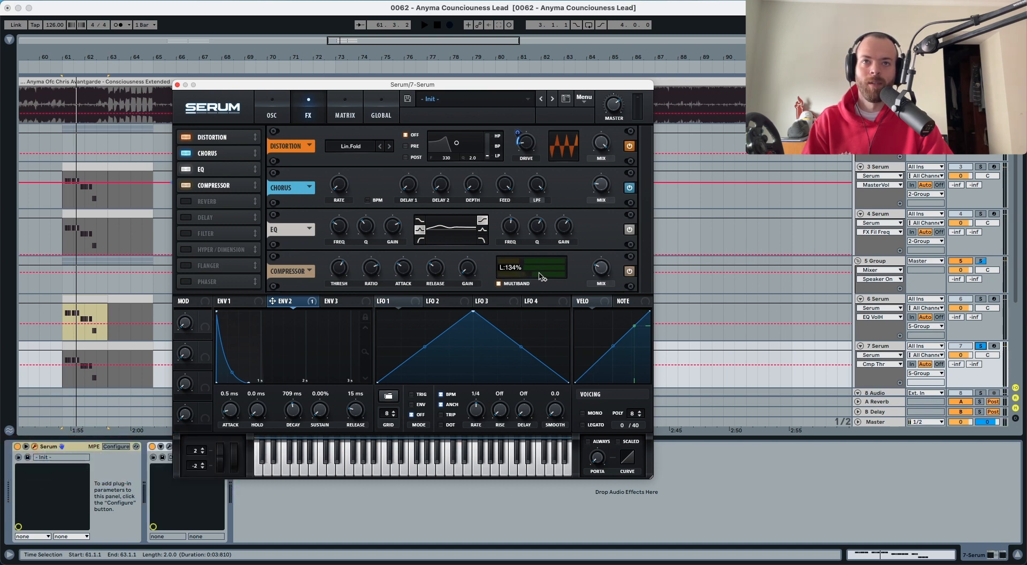
drag(539, 276, 546, 275)
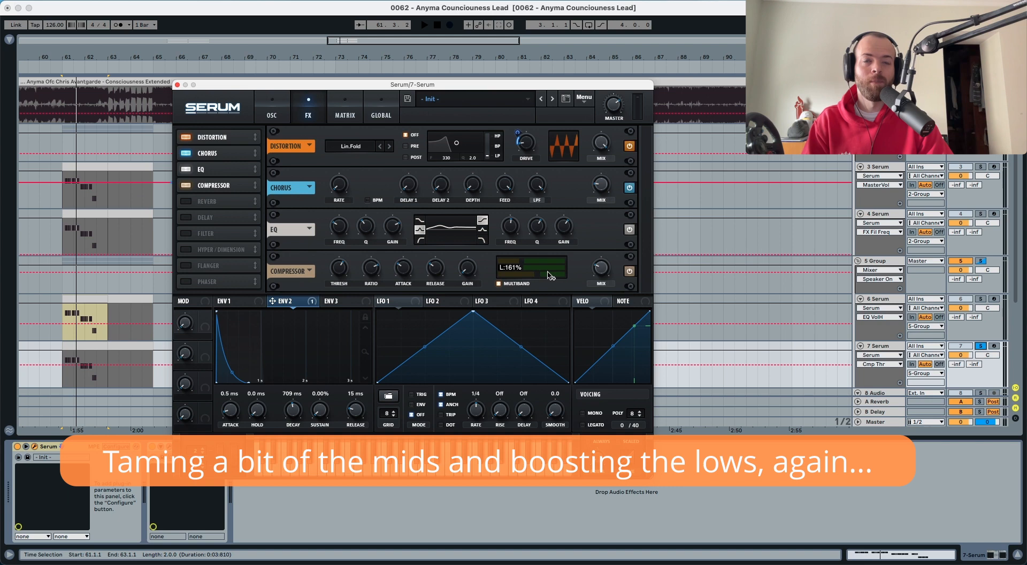
key(space)
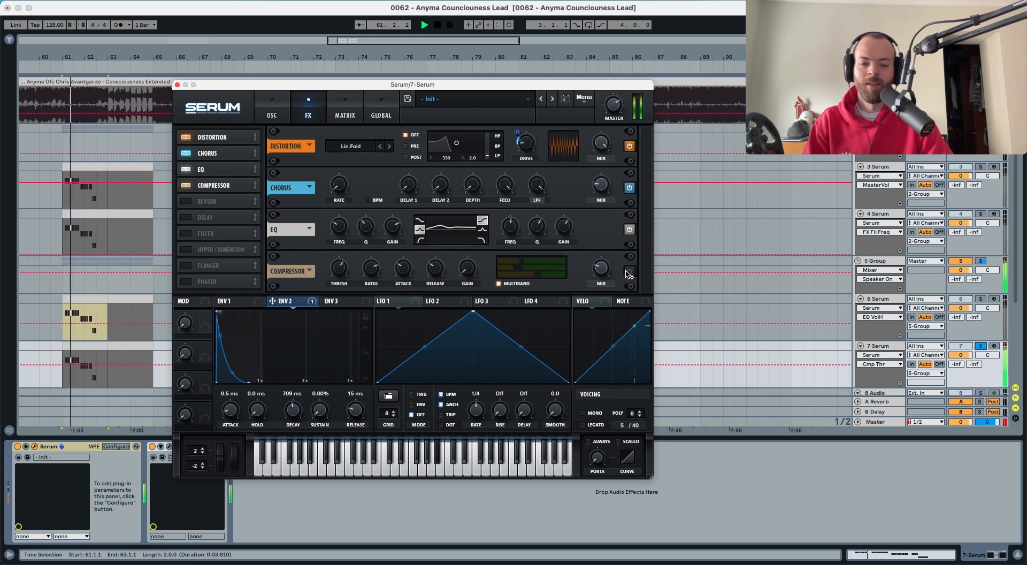
key(space)
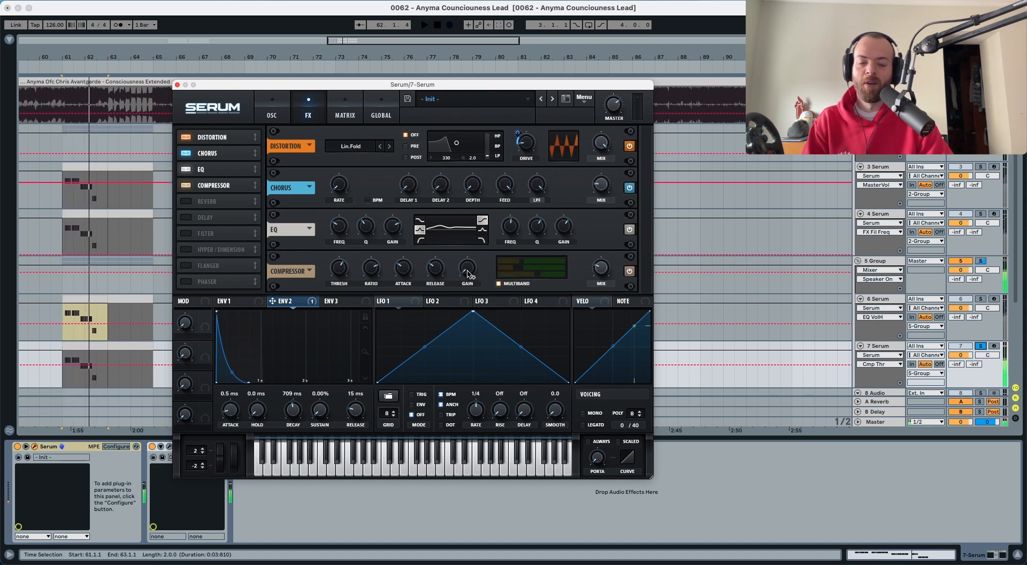
Raise the compressor's makeup gain, adjust the synth's master volume, and audition the loop
click(468, 268)
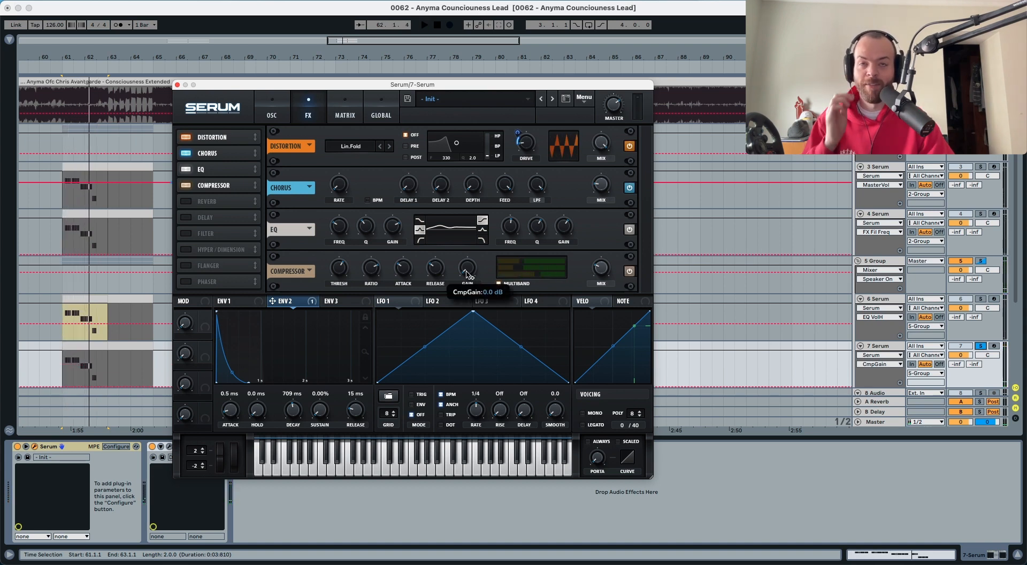
drag(468, 268, 473, 239)
drag(608, 109, 609, 113)
key(space)
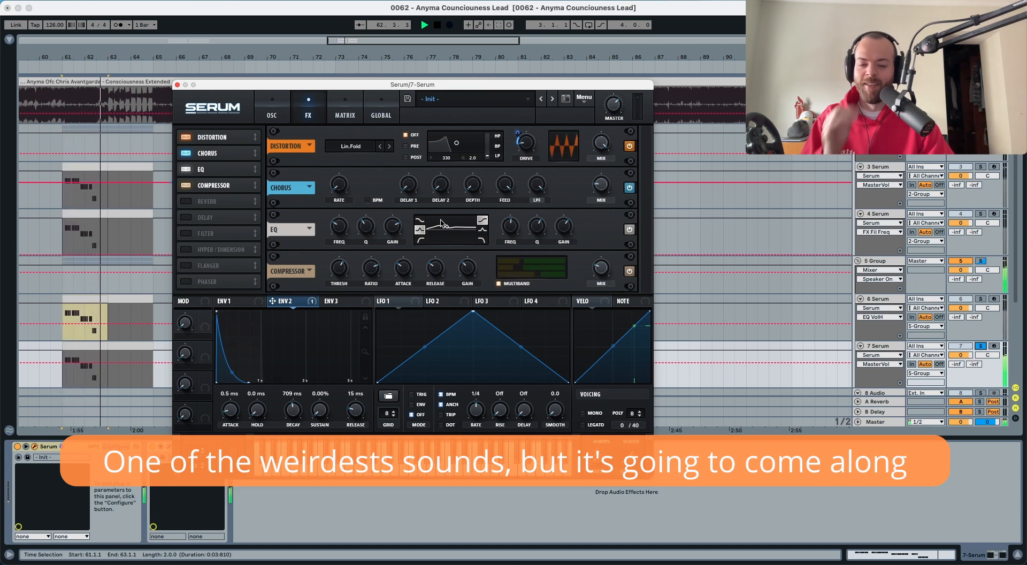
key(space)
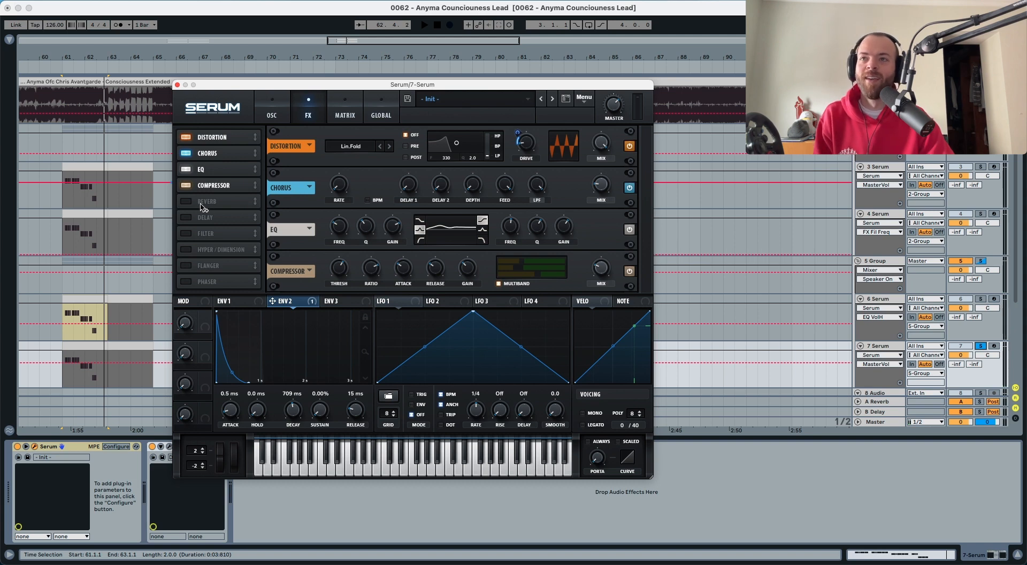
Enable the filter effect with the Low 24 type, lower its cutoff, and modulate the cutoff with Envelope 2
click(192, 236)
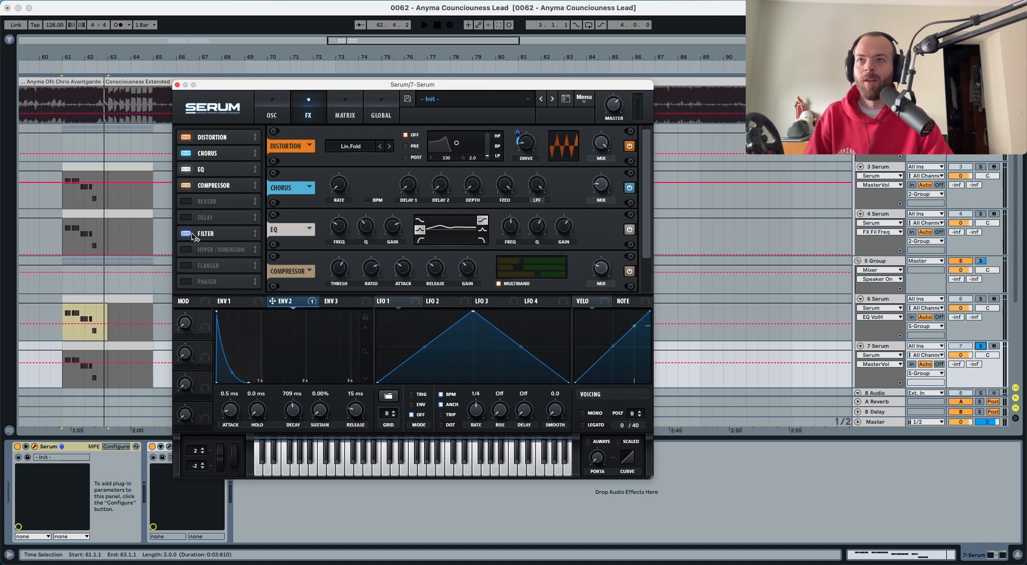
click(209, 236)
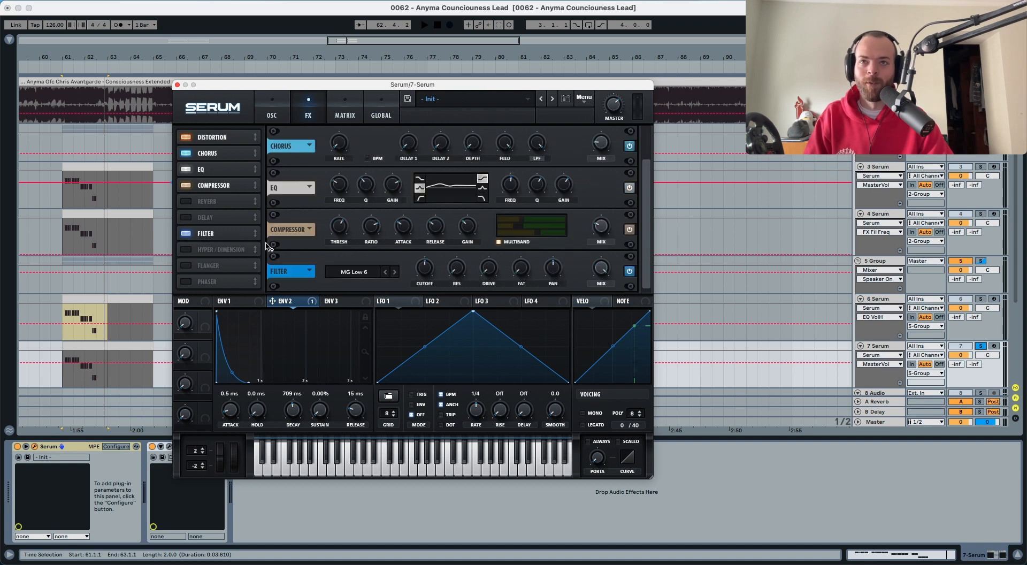
click(393, 273)
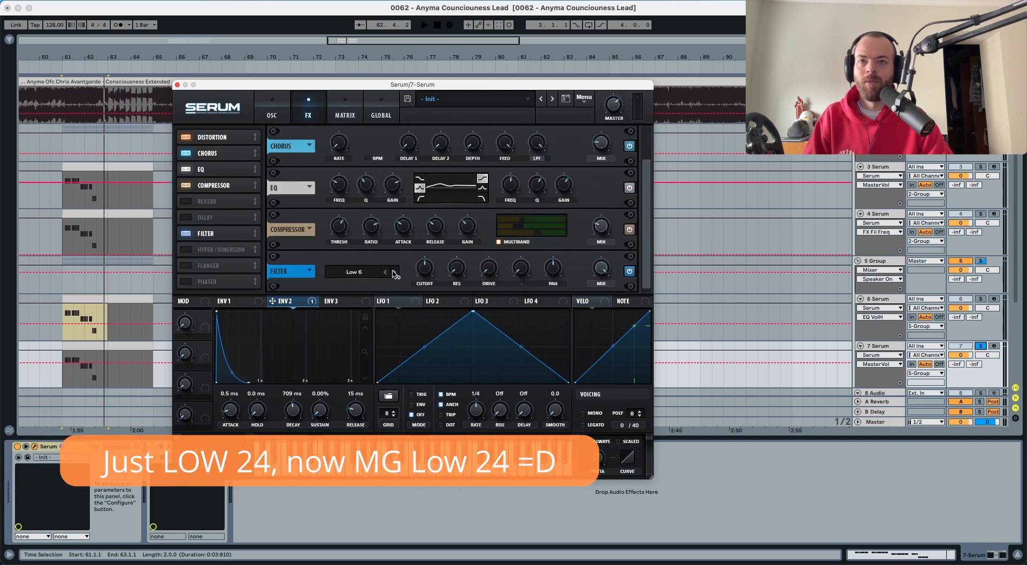
drag(423, 271, 417, 320)
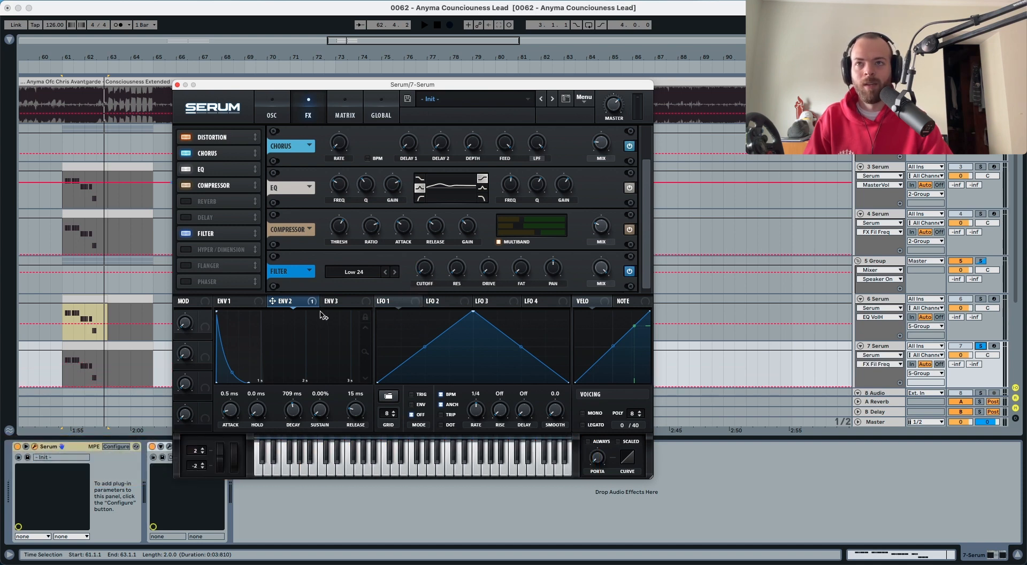
drag(432, 274, 417, 282)
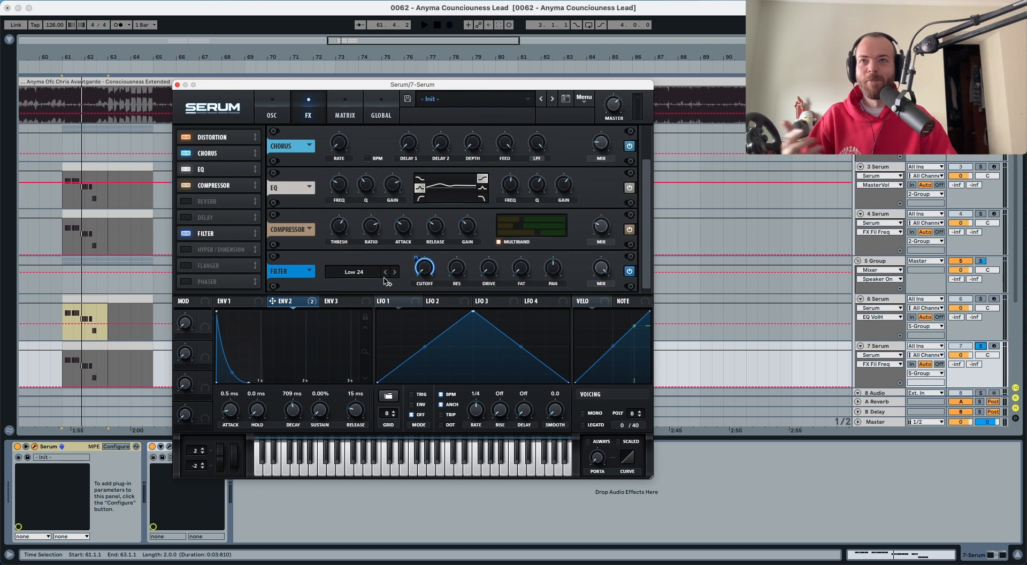
Compare the loop with the filter effect bypassed and active
click(187, 234)
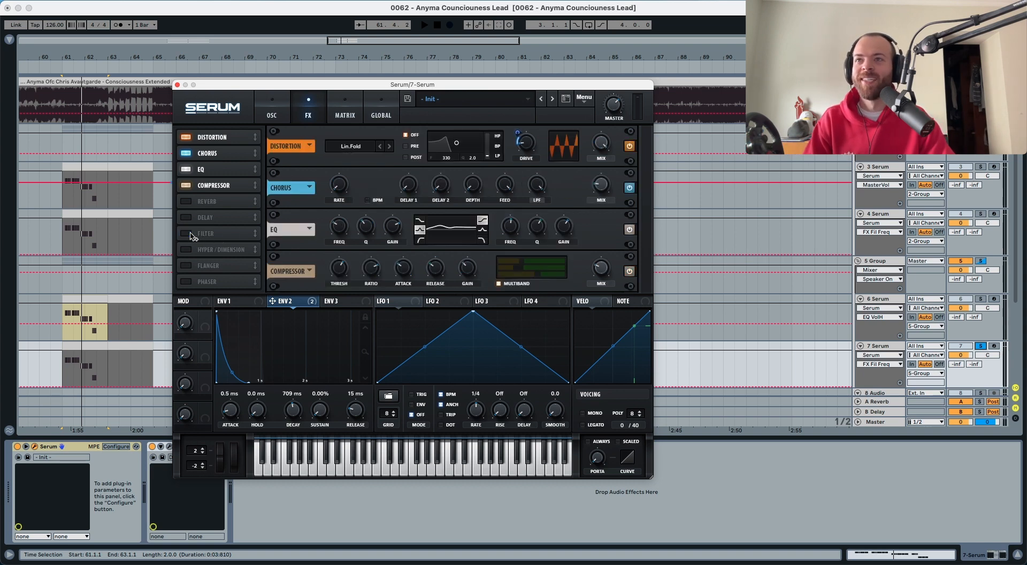
key(space)
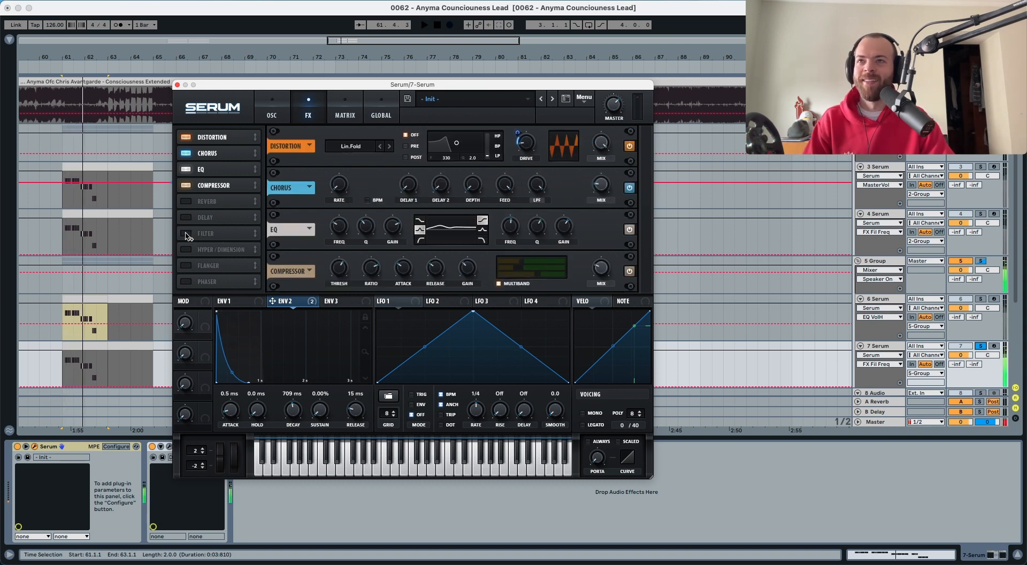
click(188, 234)
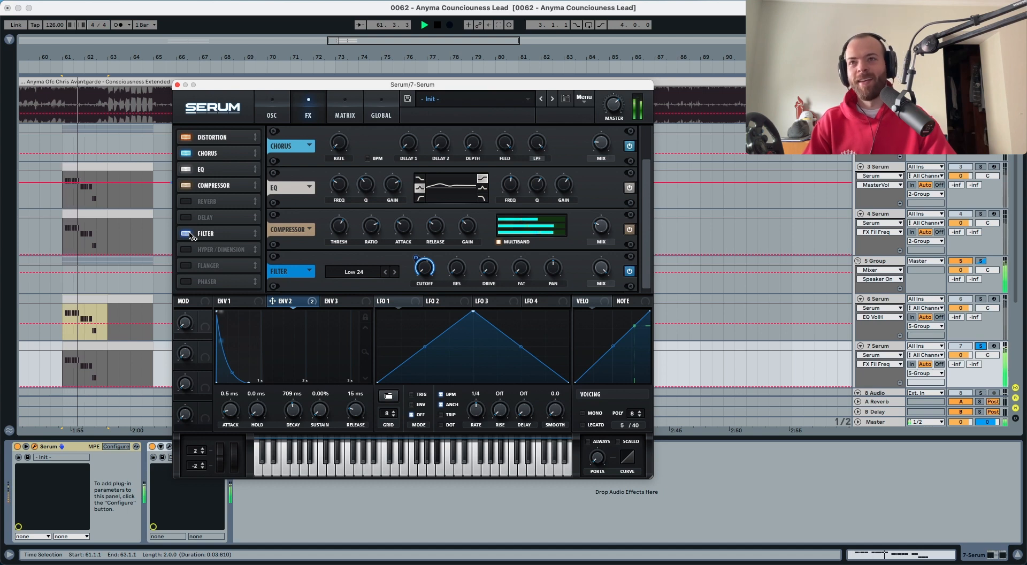
key(space)
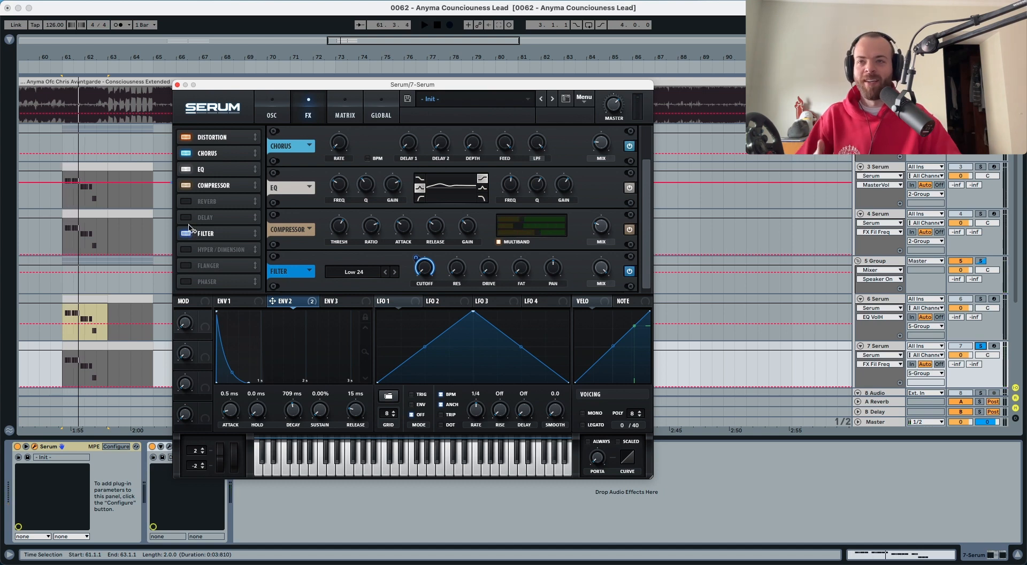
Enable the plate reverb with its size at 25% and its pre-delay at about 31 ms
click(188, 201)
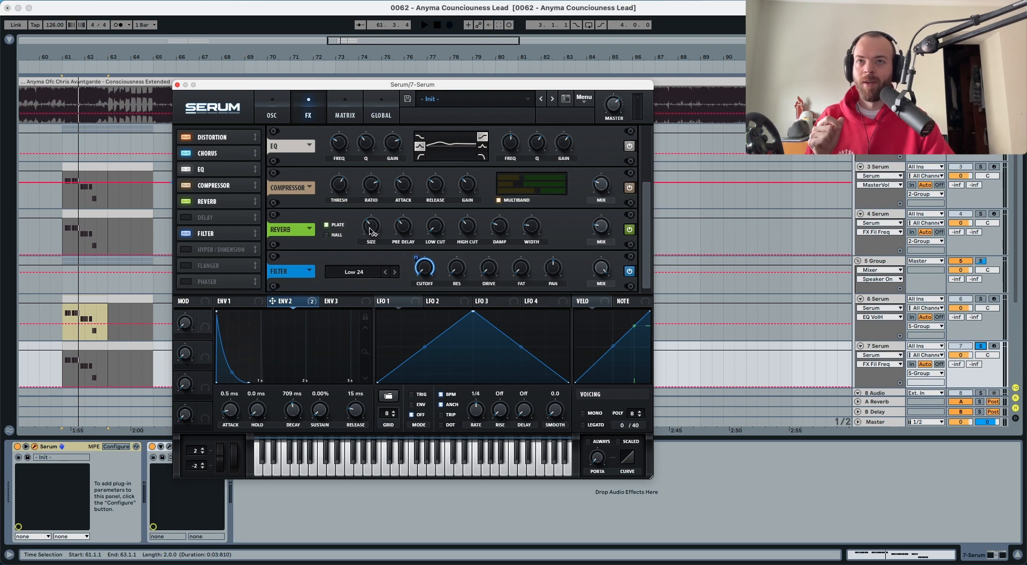
click(371, 230)
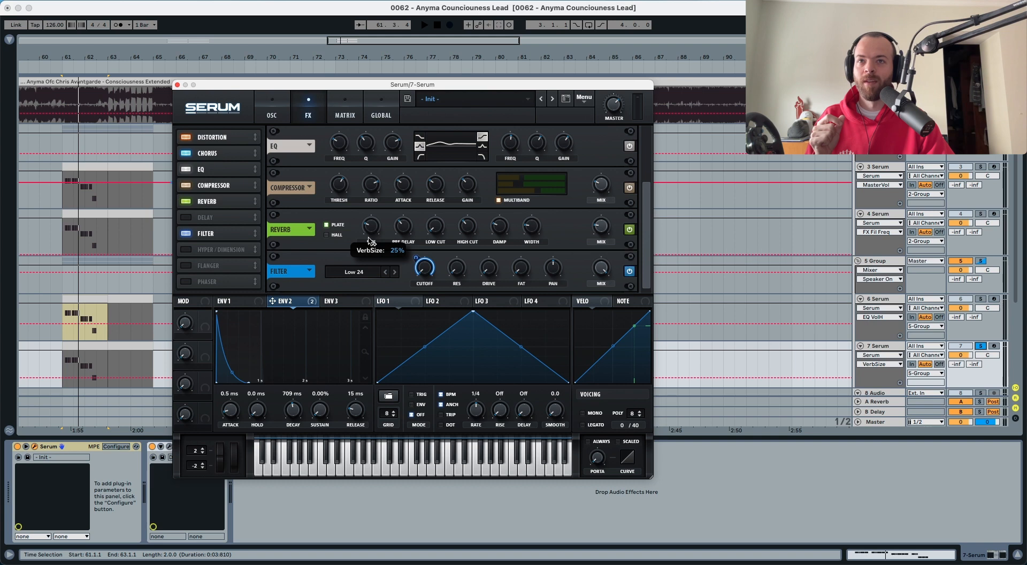
click(402, 235)
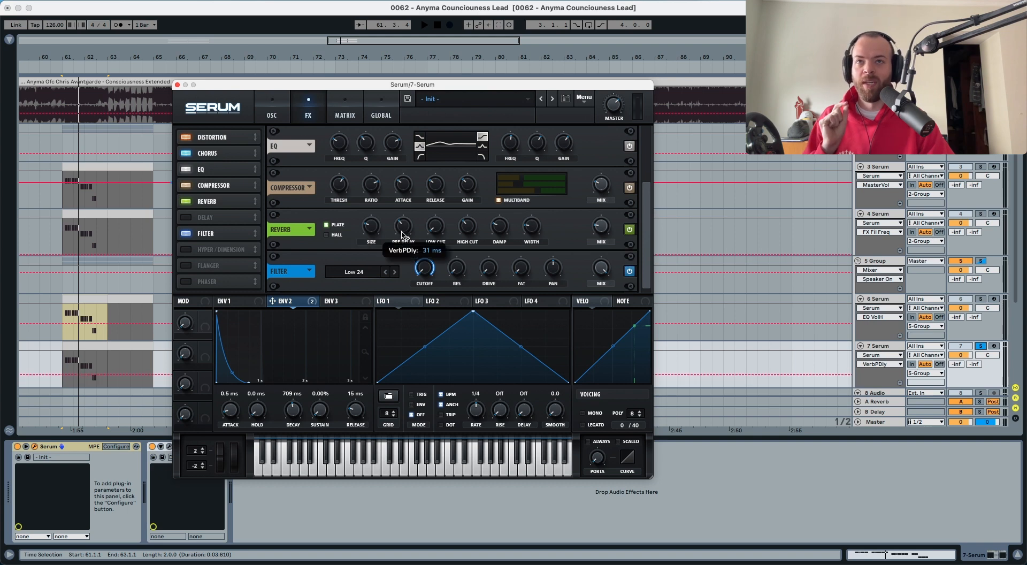
Adjust the plate reverb's low cut and width, and set its damping to 12% and its high cut to about 54%
click(434, 227)
drag(436, 196, 439, 195)
click(498, 226)
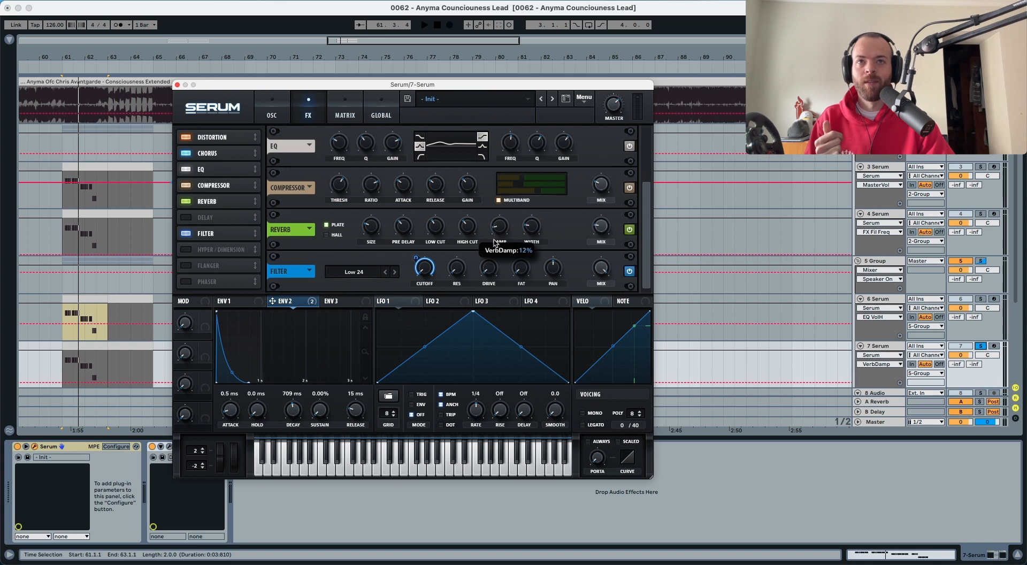
click(533, 227)
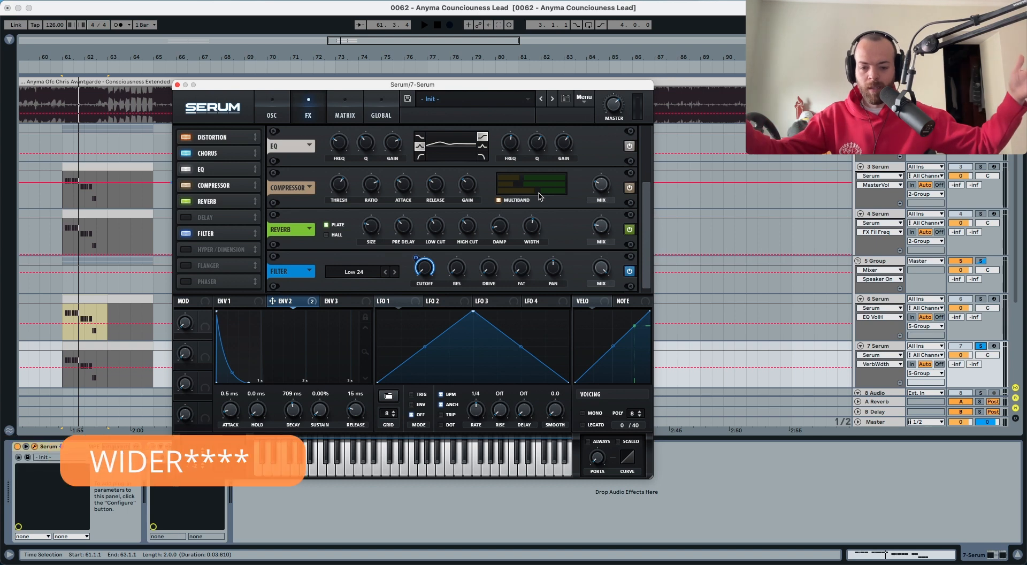
click(468, 225)
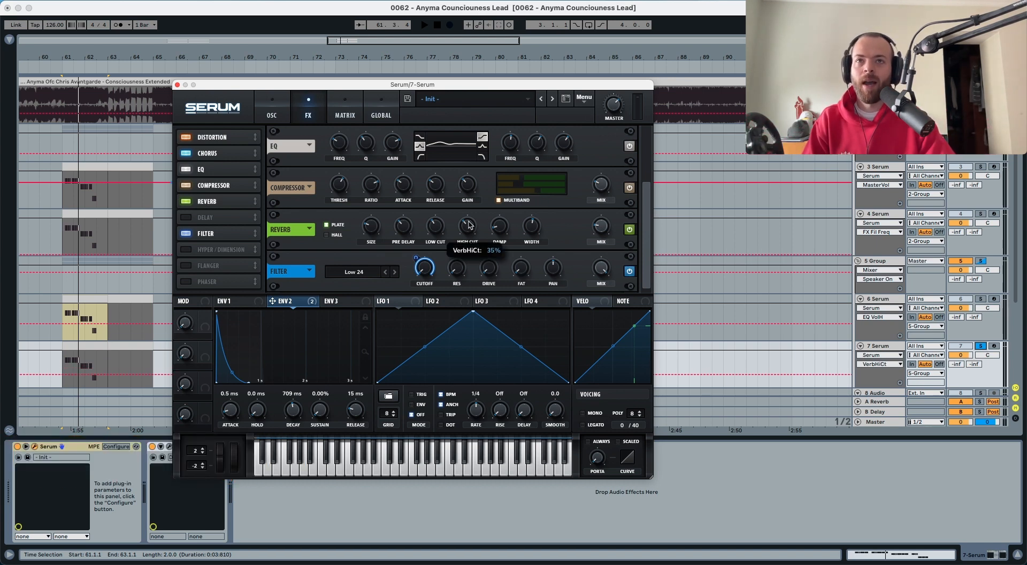
drag(471, 212, 472, 207)
Audition the loop with the filter effect temporarily bypassed and adjust the reverb's mix
key(space)
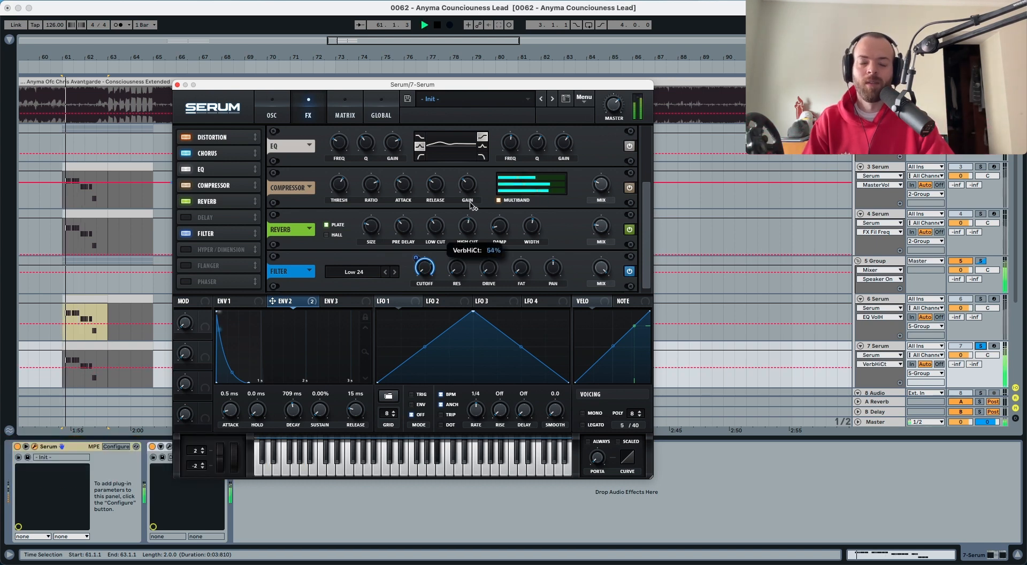
click(629, 271)
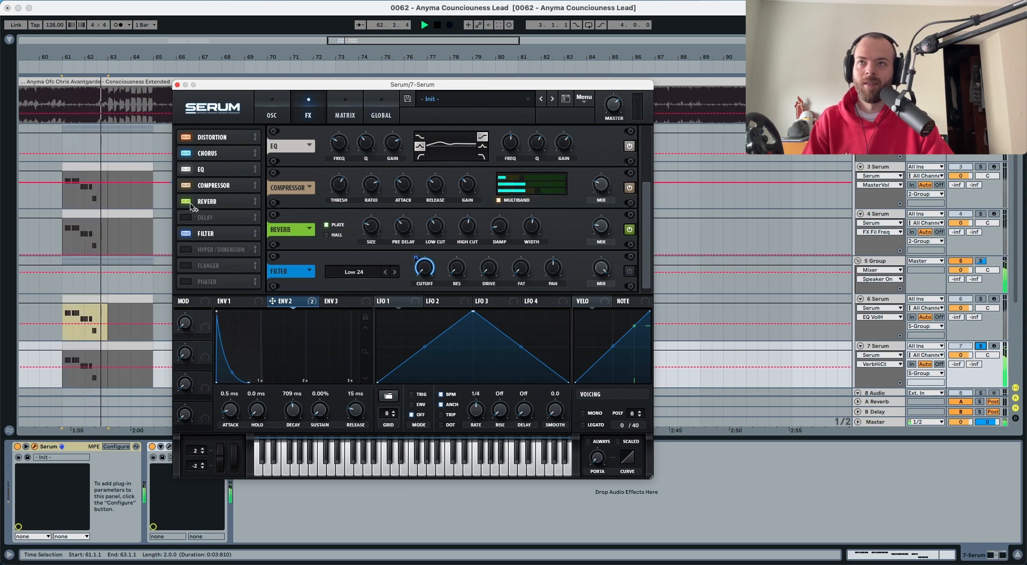
key(space)
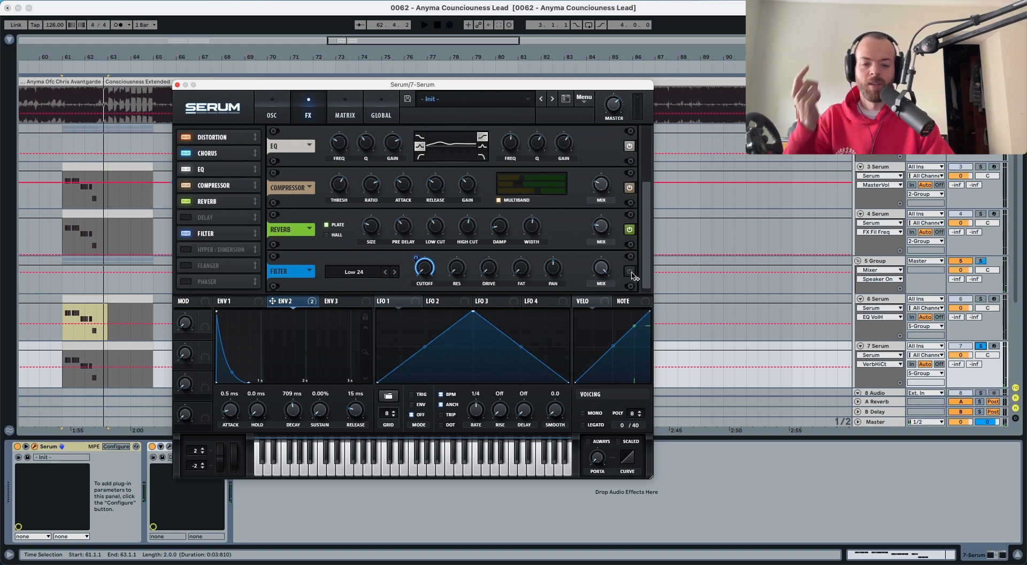
click(601, 229)
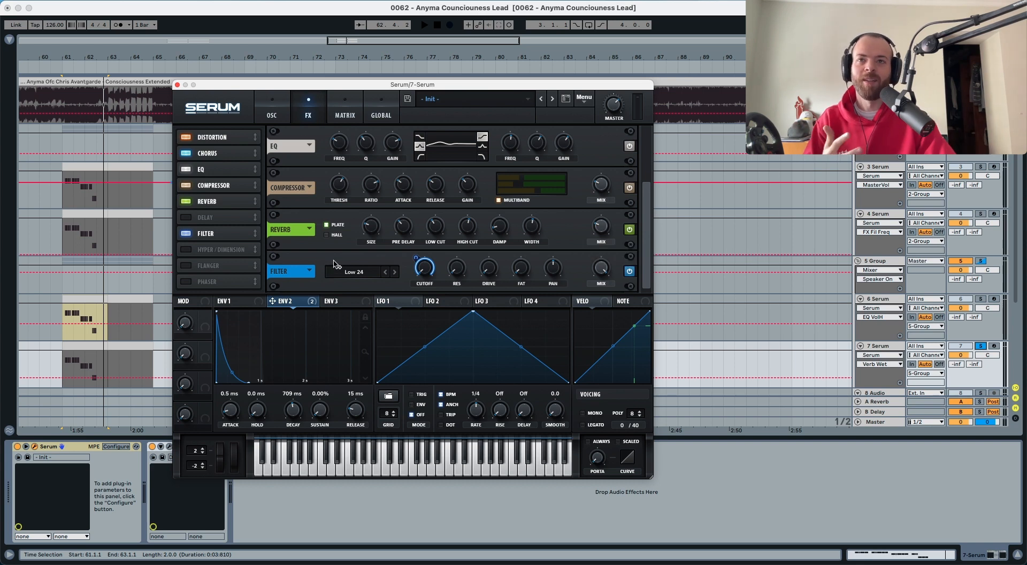
Enable an unsynced delay with lowered feedback, times of 1.00 ms left and 10.94 ms right, filter at 7496 and 3.2, and mix at 62%
click(189, 218)
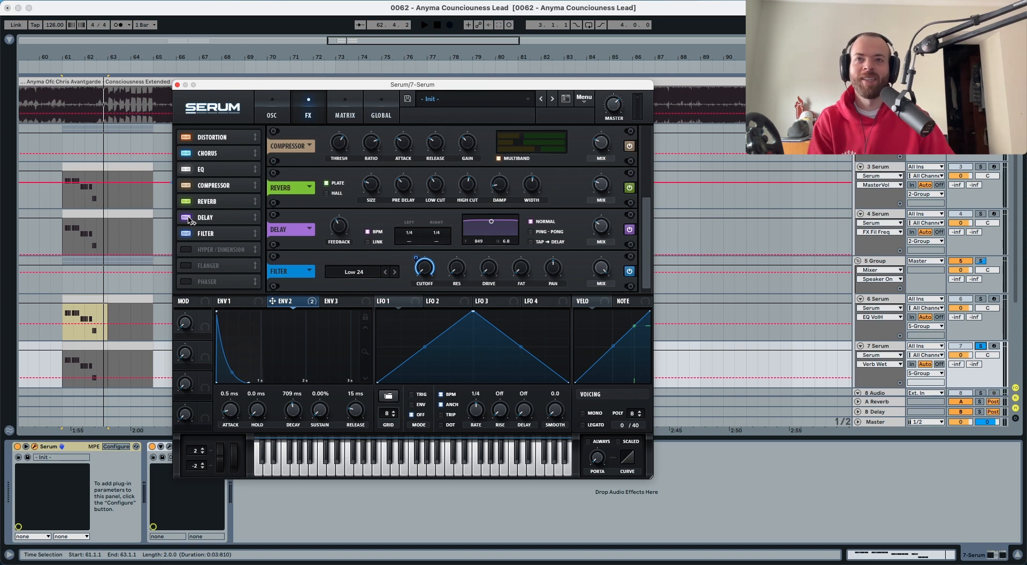
click(368, 231)
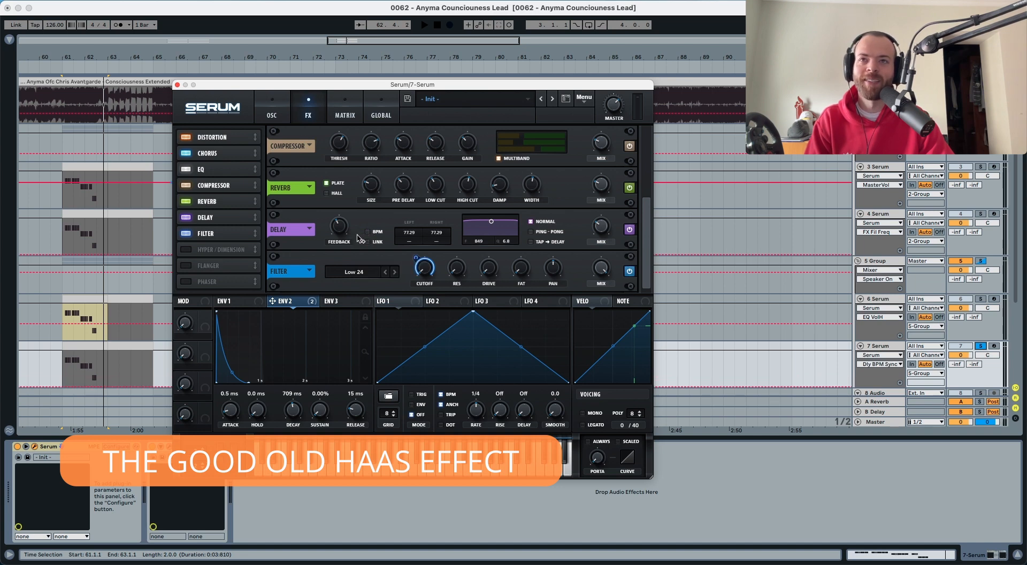
drag(340, 228, 344, 289)
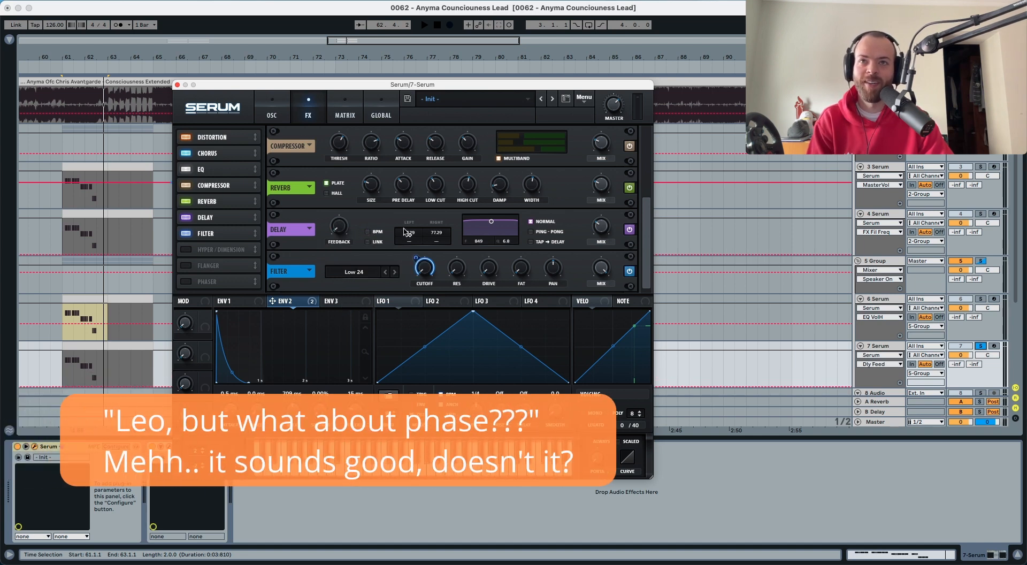
drag(409, 235, 404, 267)
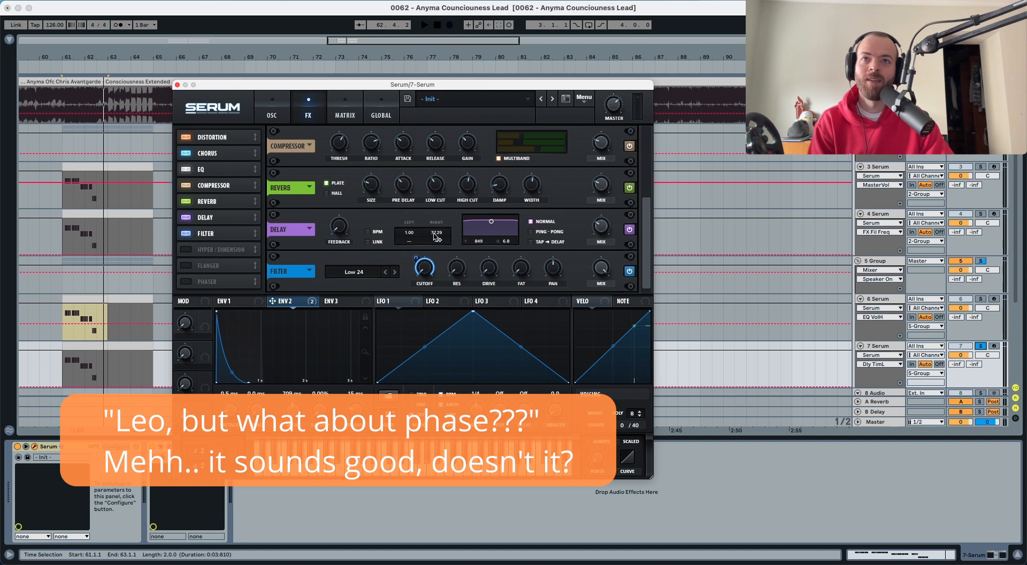
drag(435, 236, 437, 266)
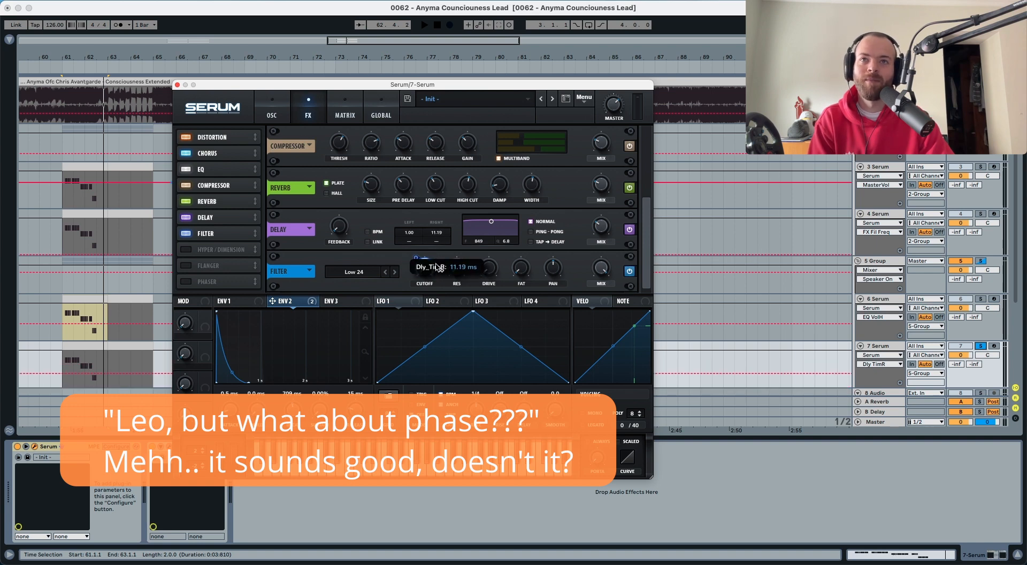
drag(491, 222, 494, 224)
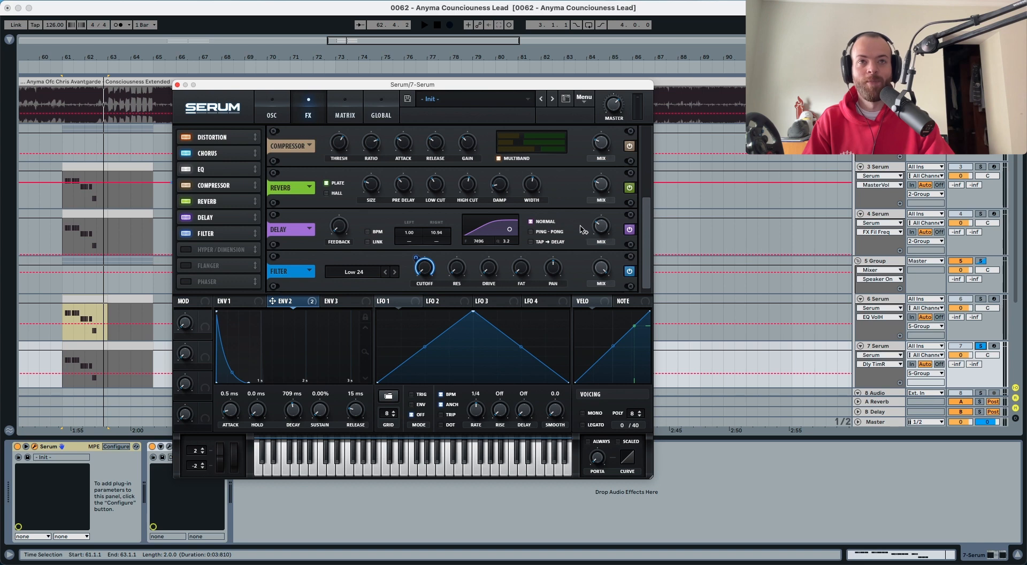
click(600, 227)
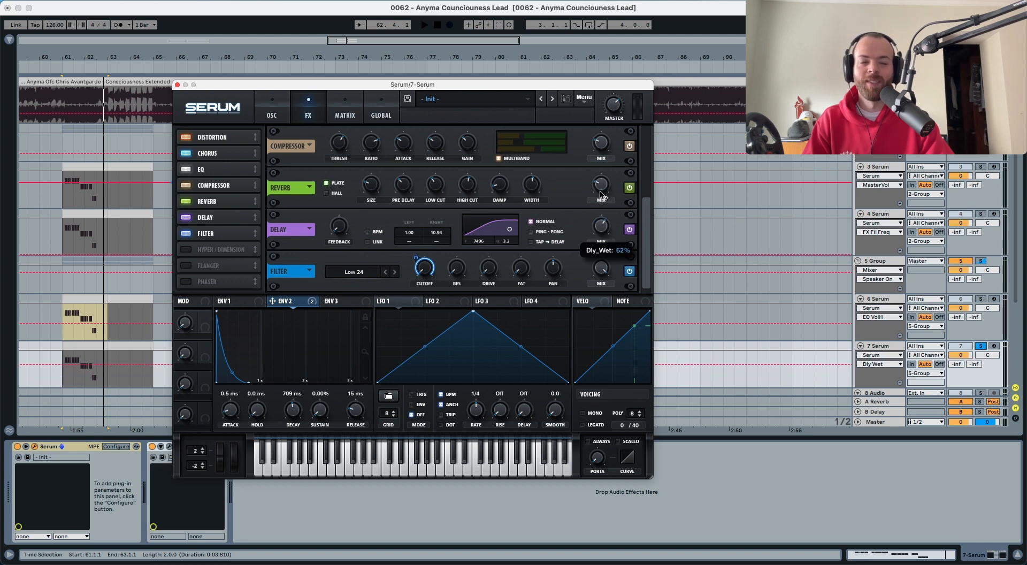
Compare the loop with the delay effect bypassed and active
key(space)
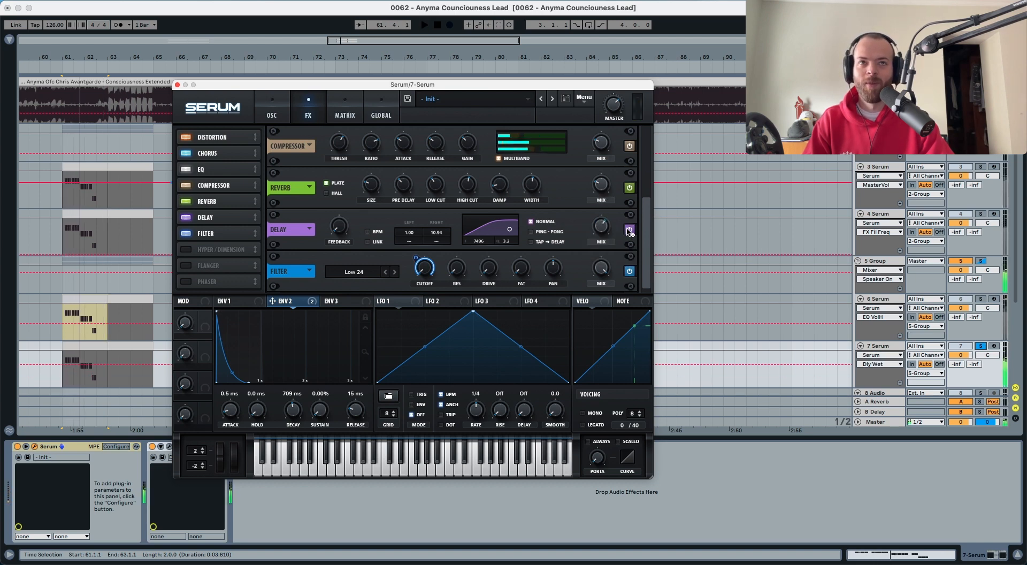
click(629, 230)
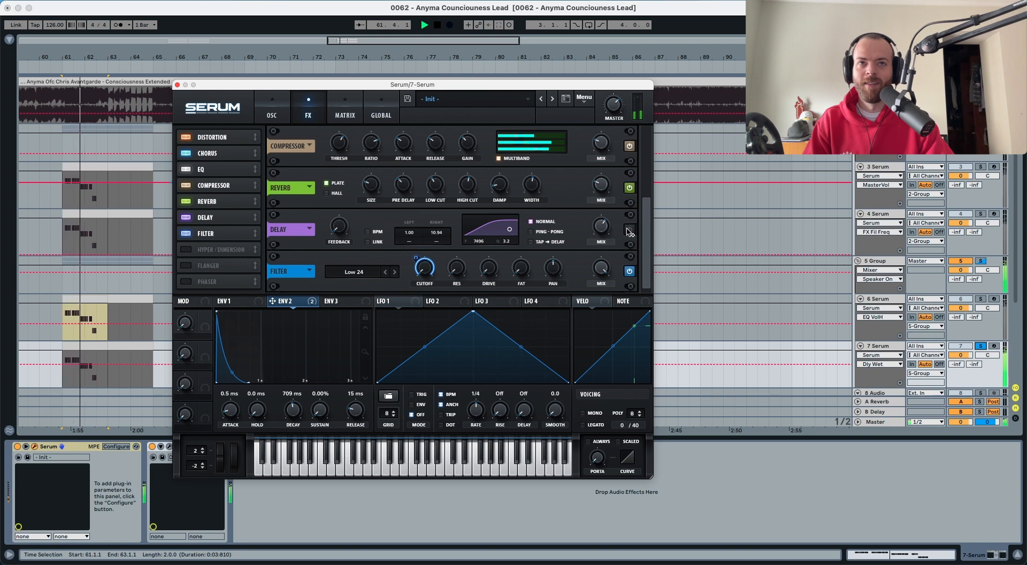
click(629, 230)
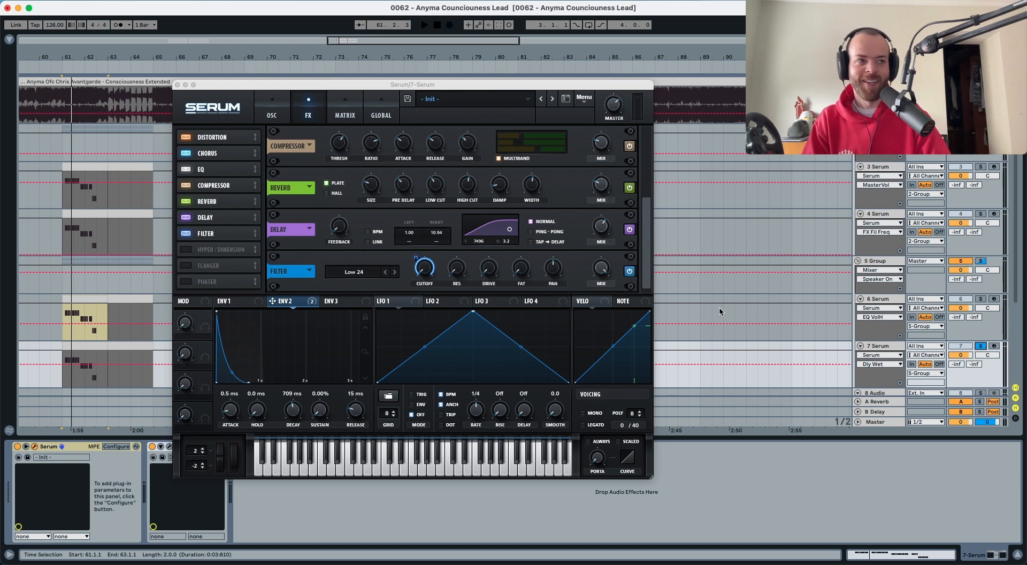
Turn off solo on the low-end Serum track and its group, and audition all the lead layers together
click(980, 346)
key(space)
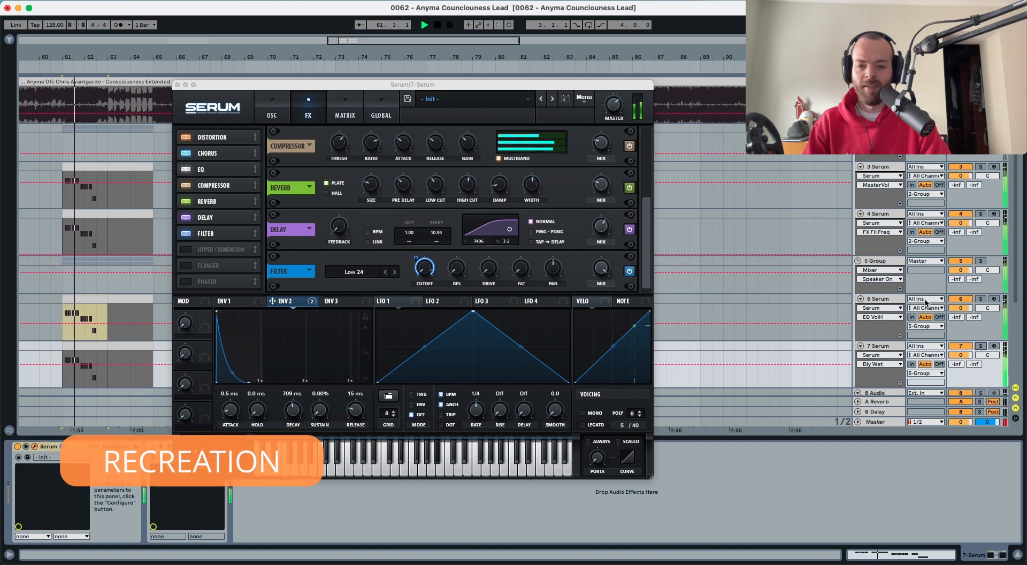
key(space)
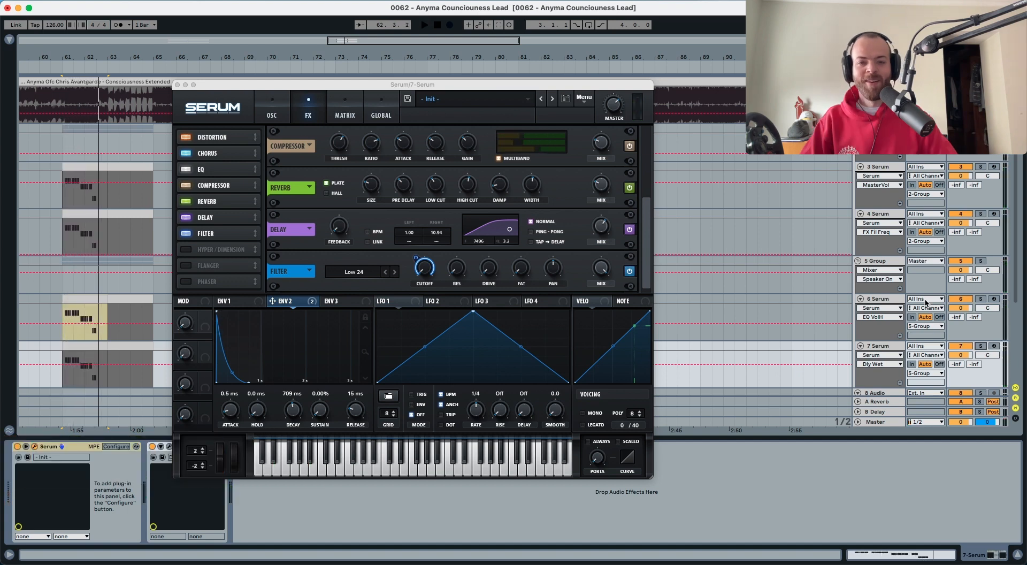